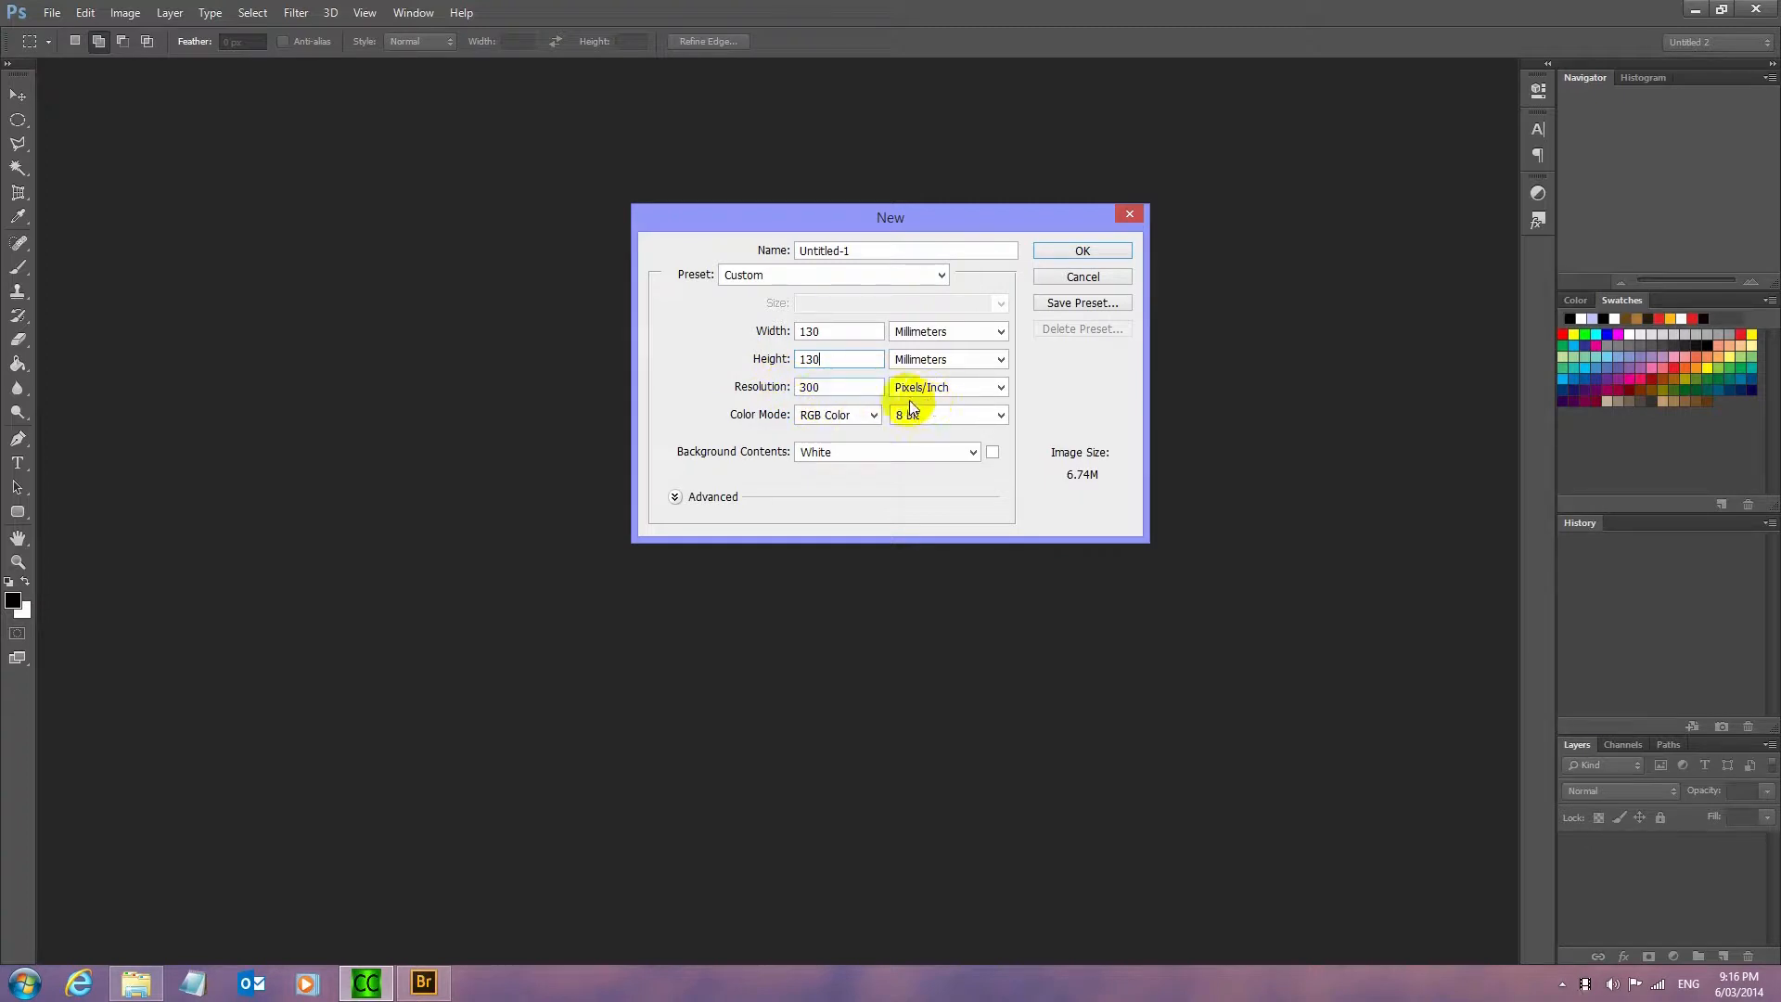
Create the 130 × 130 mm, 300 pixels/inch RGB document with a white background and add a vertical guide at 50%.
click(1059, 251)
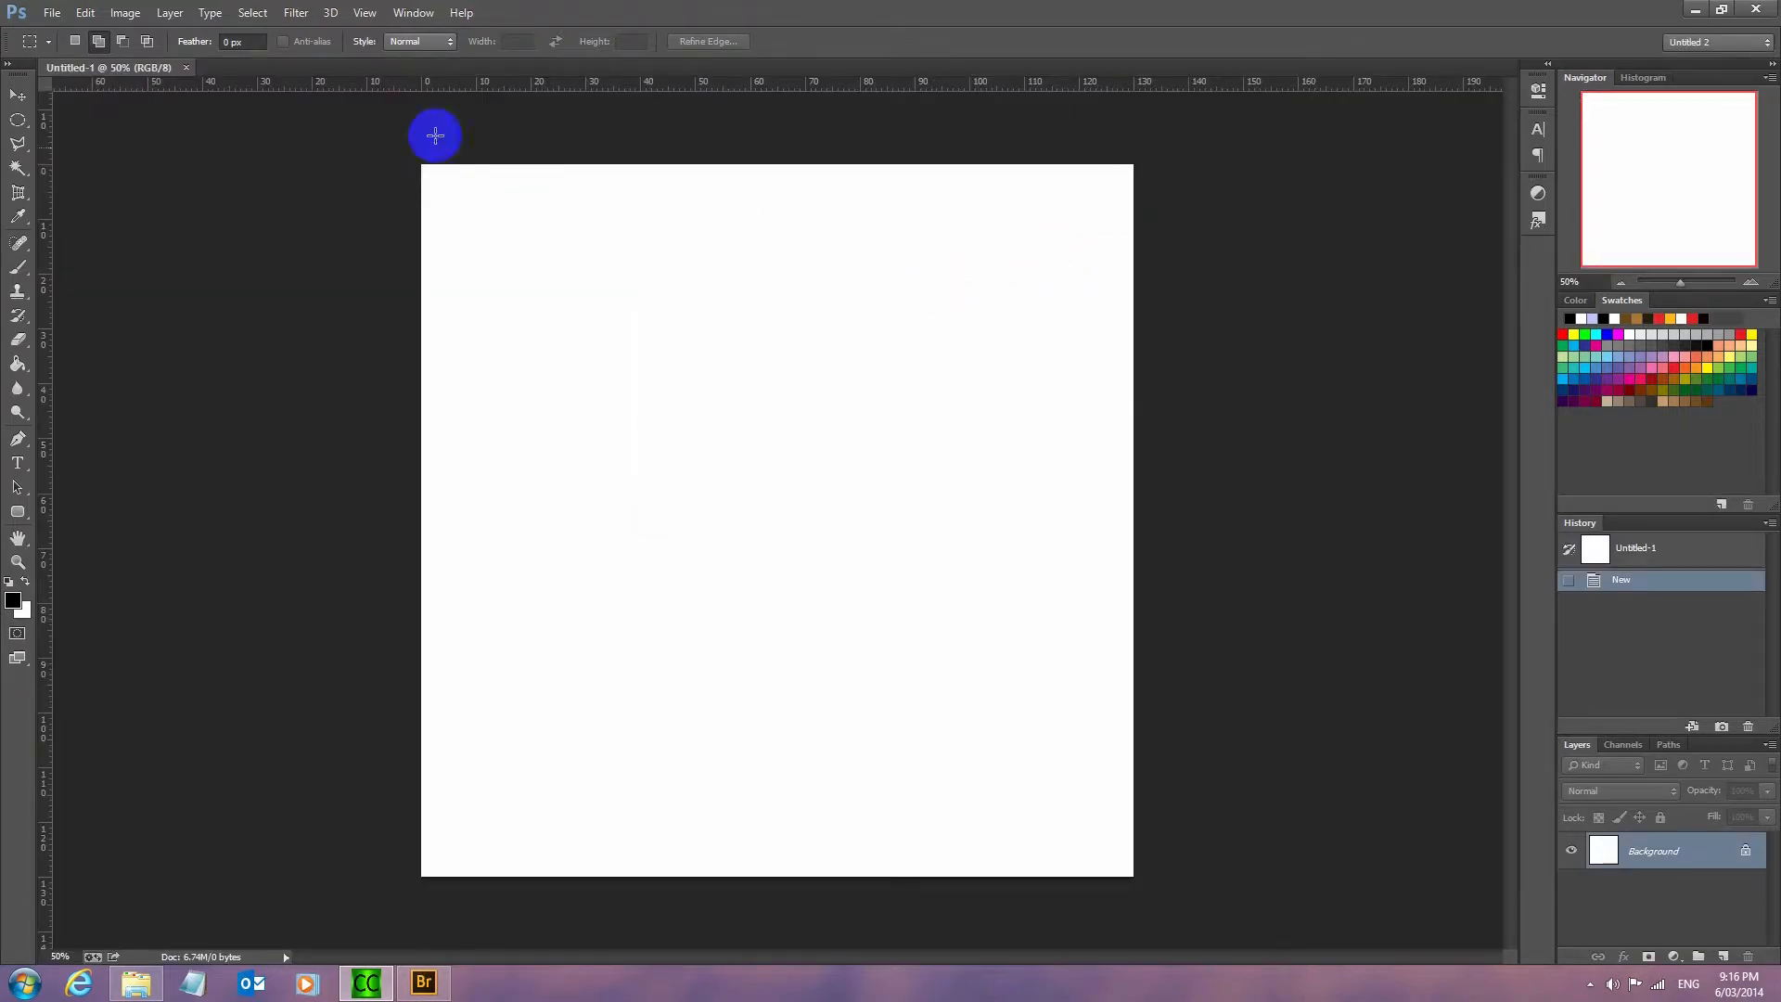
click(361, 15)
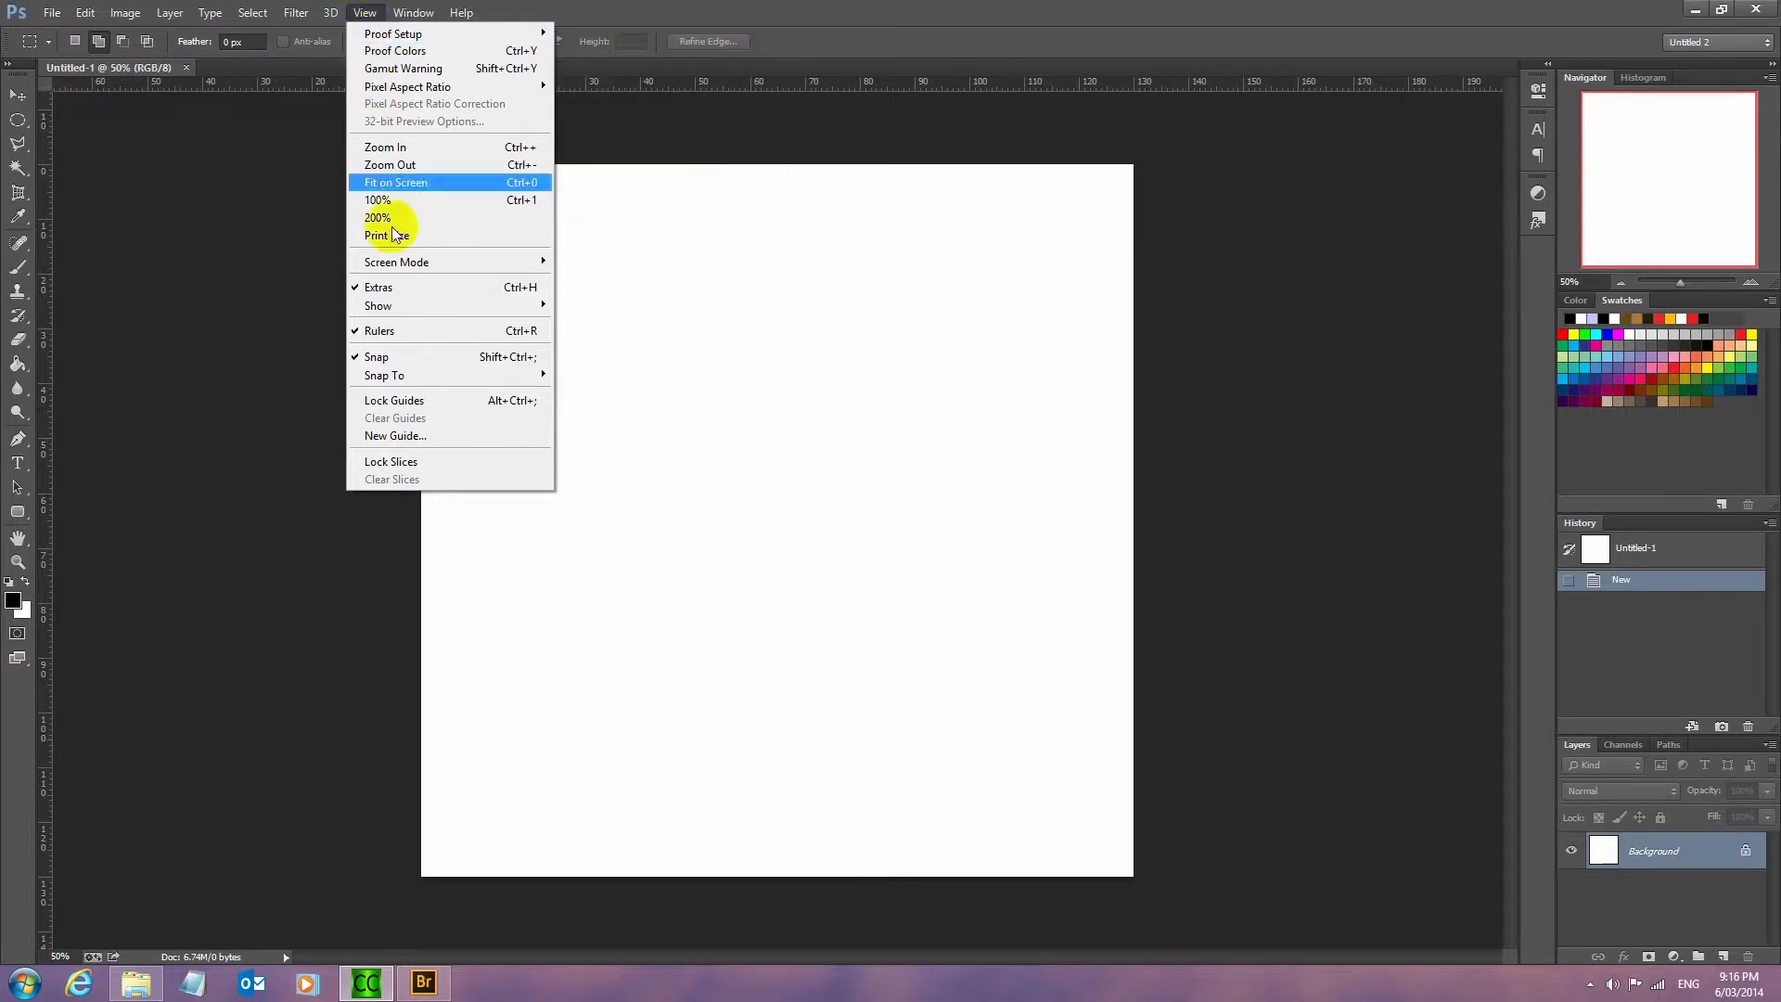
click(387, 436)
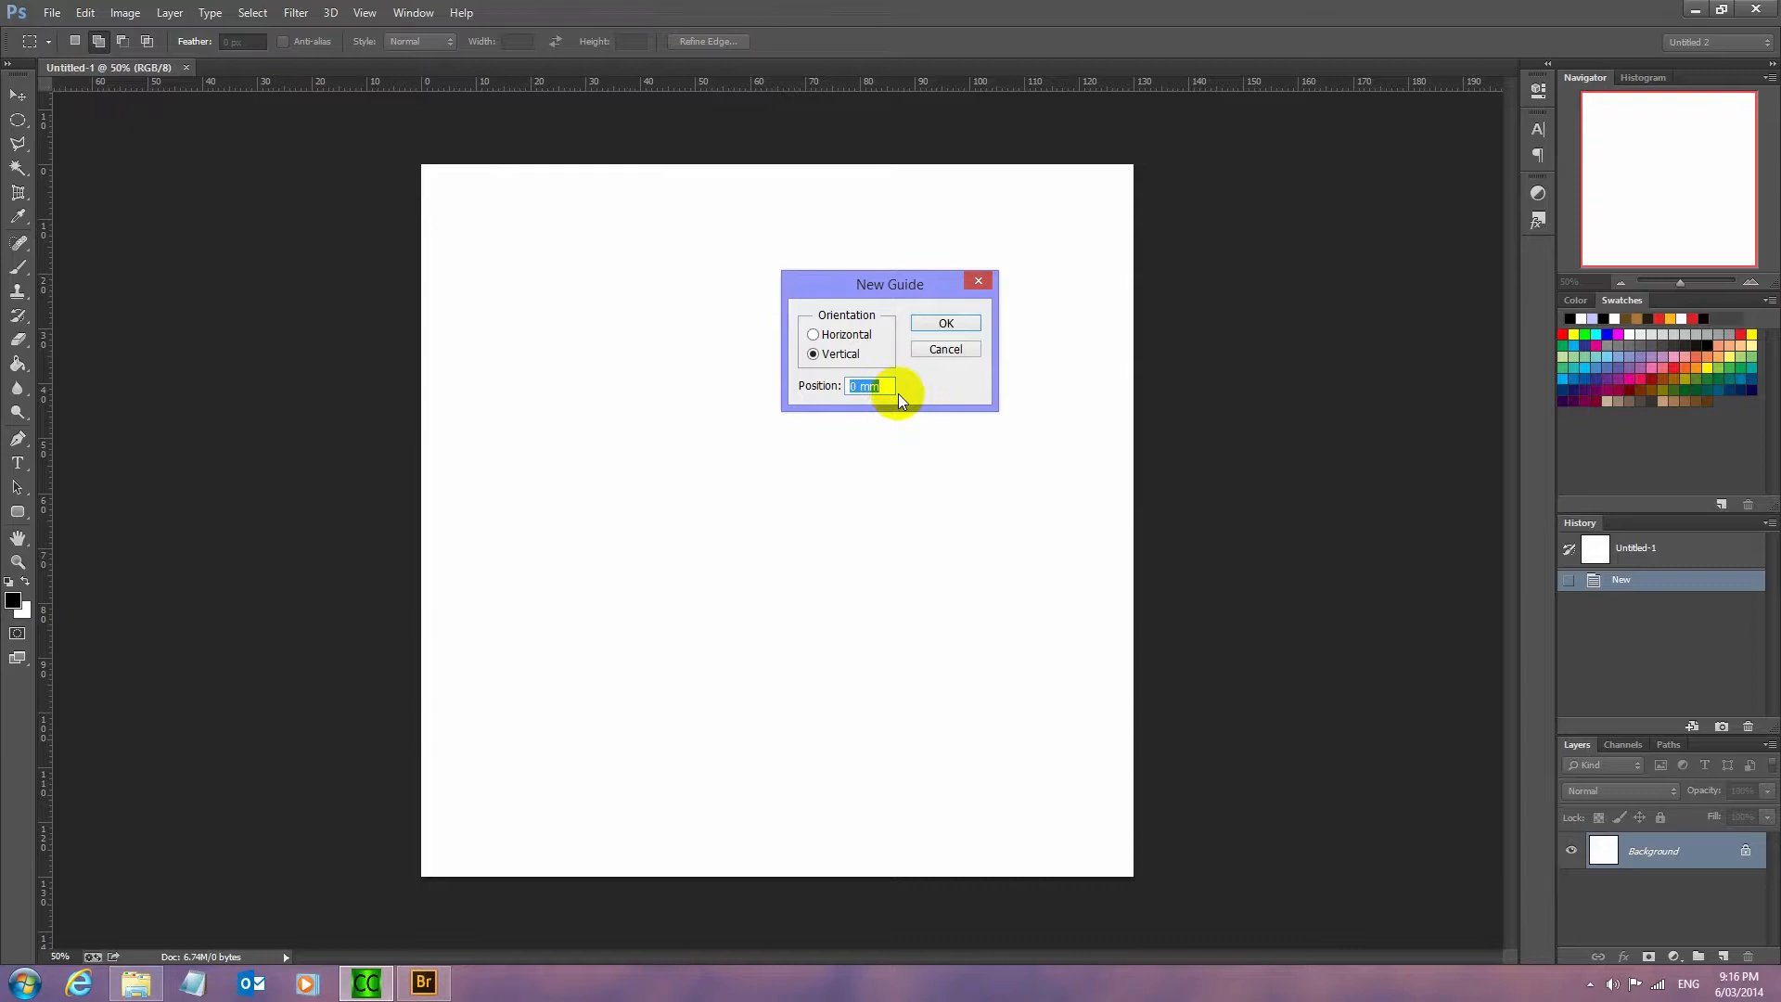
text(50%)
click(946, 325)
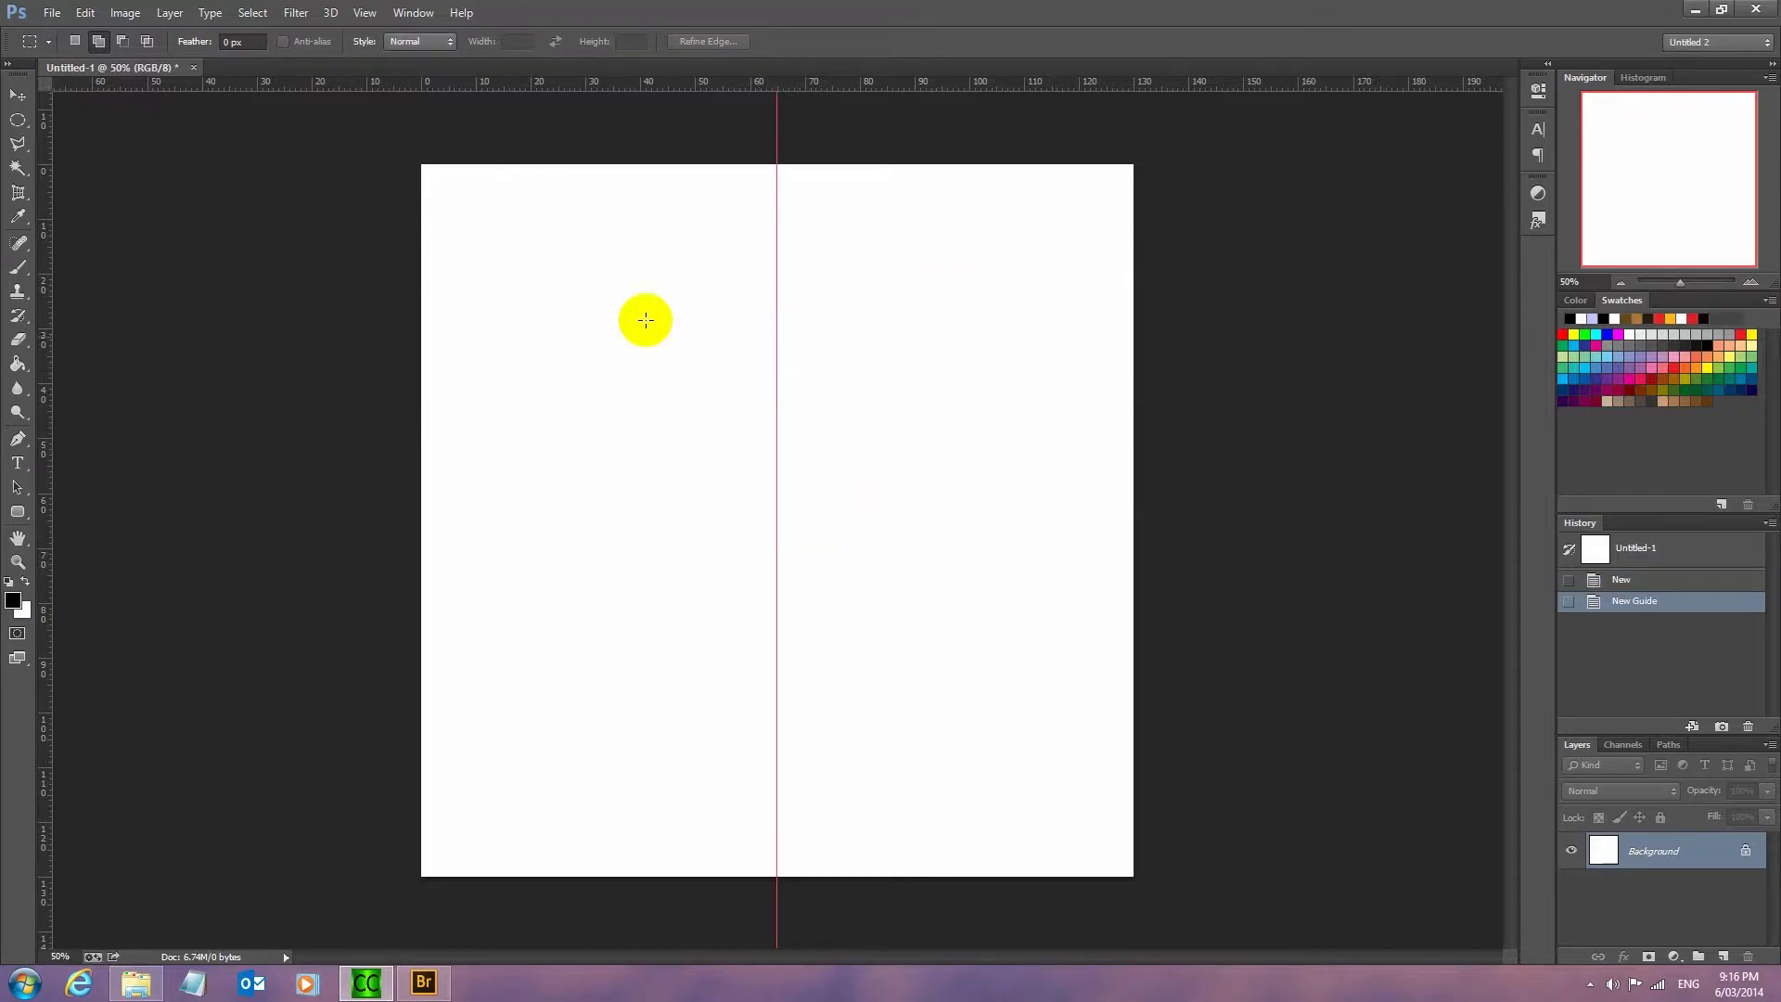
Add a horizontal guide at 50% of the canvas height.
click(365, 12)
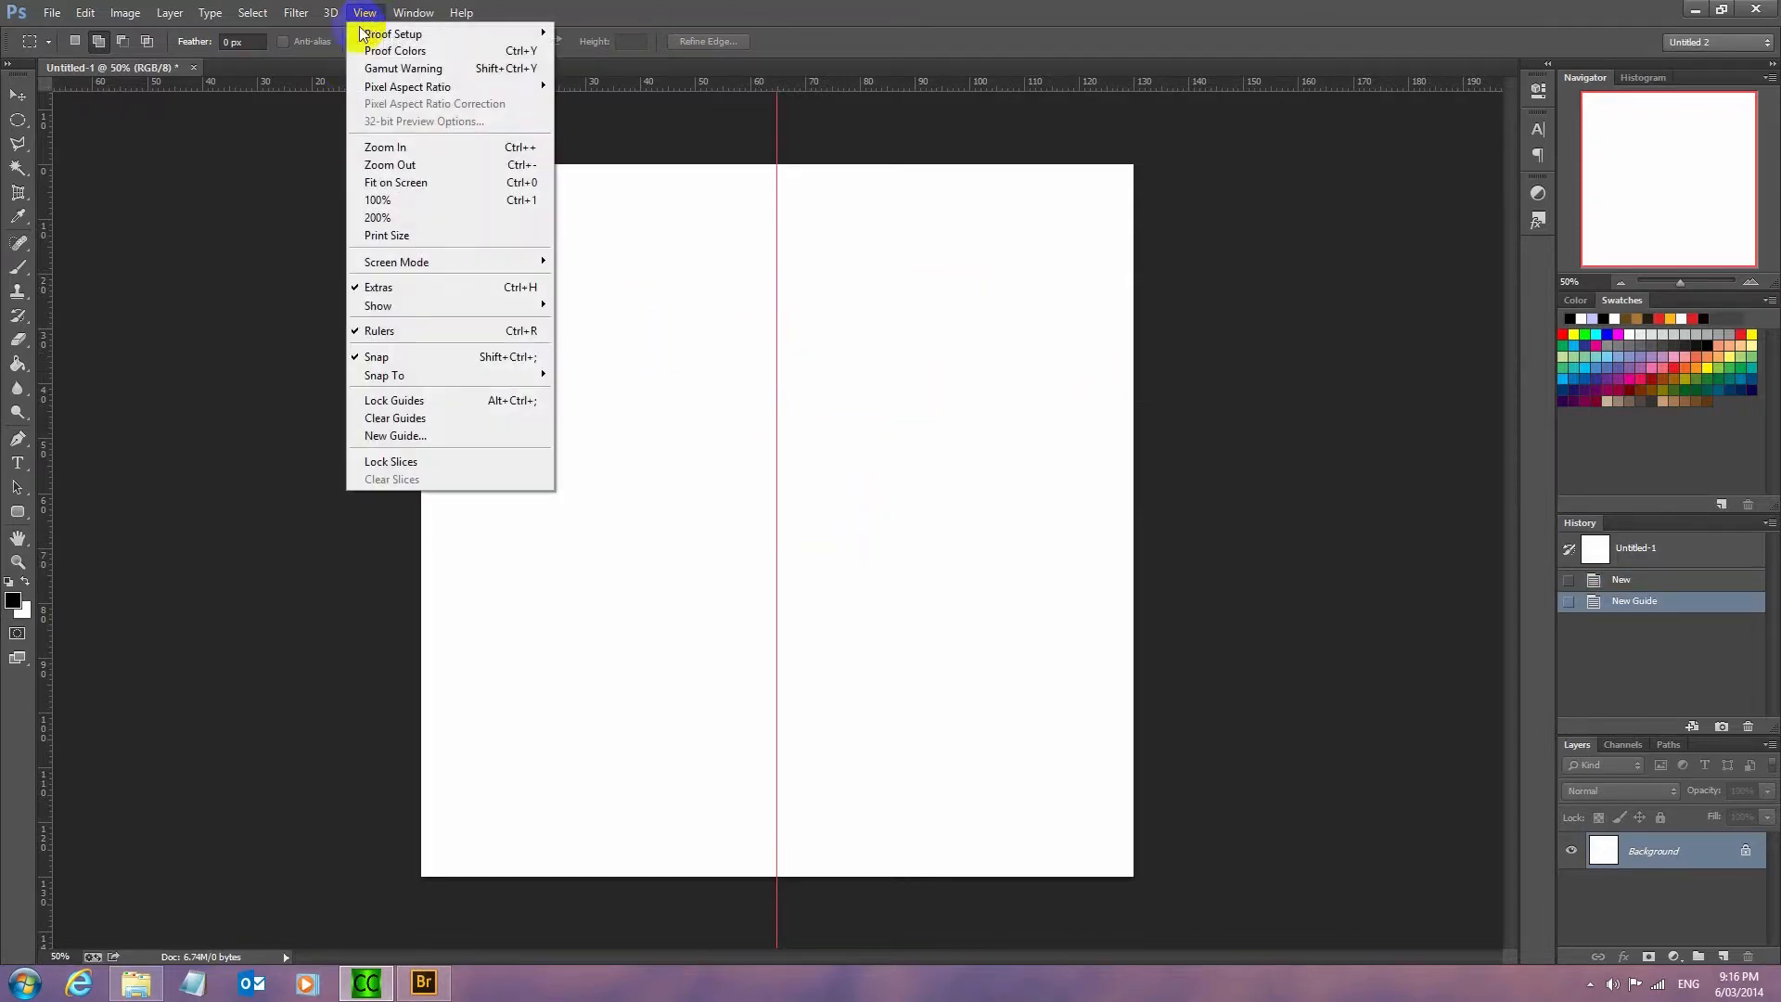
click(380, 436)
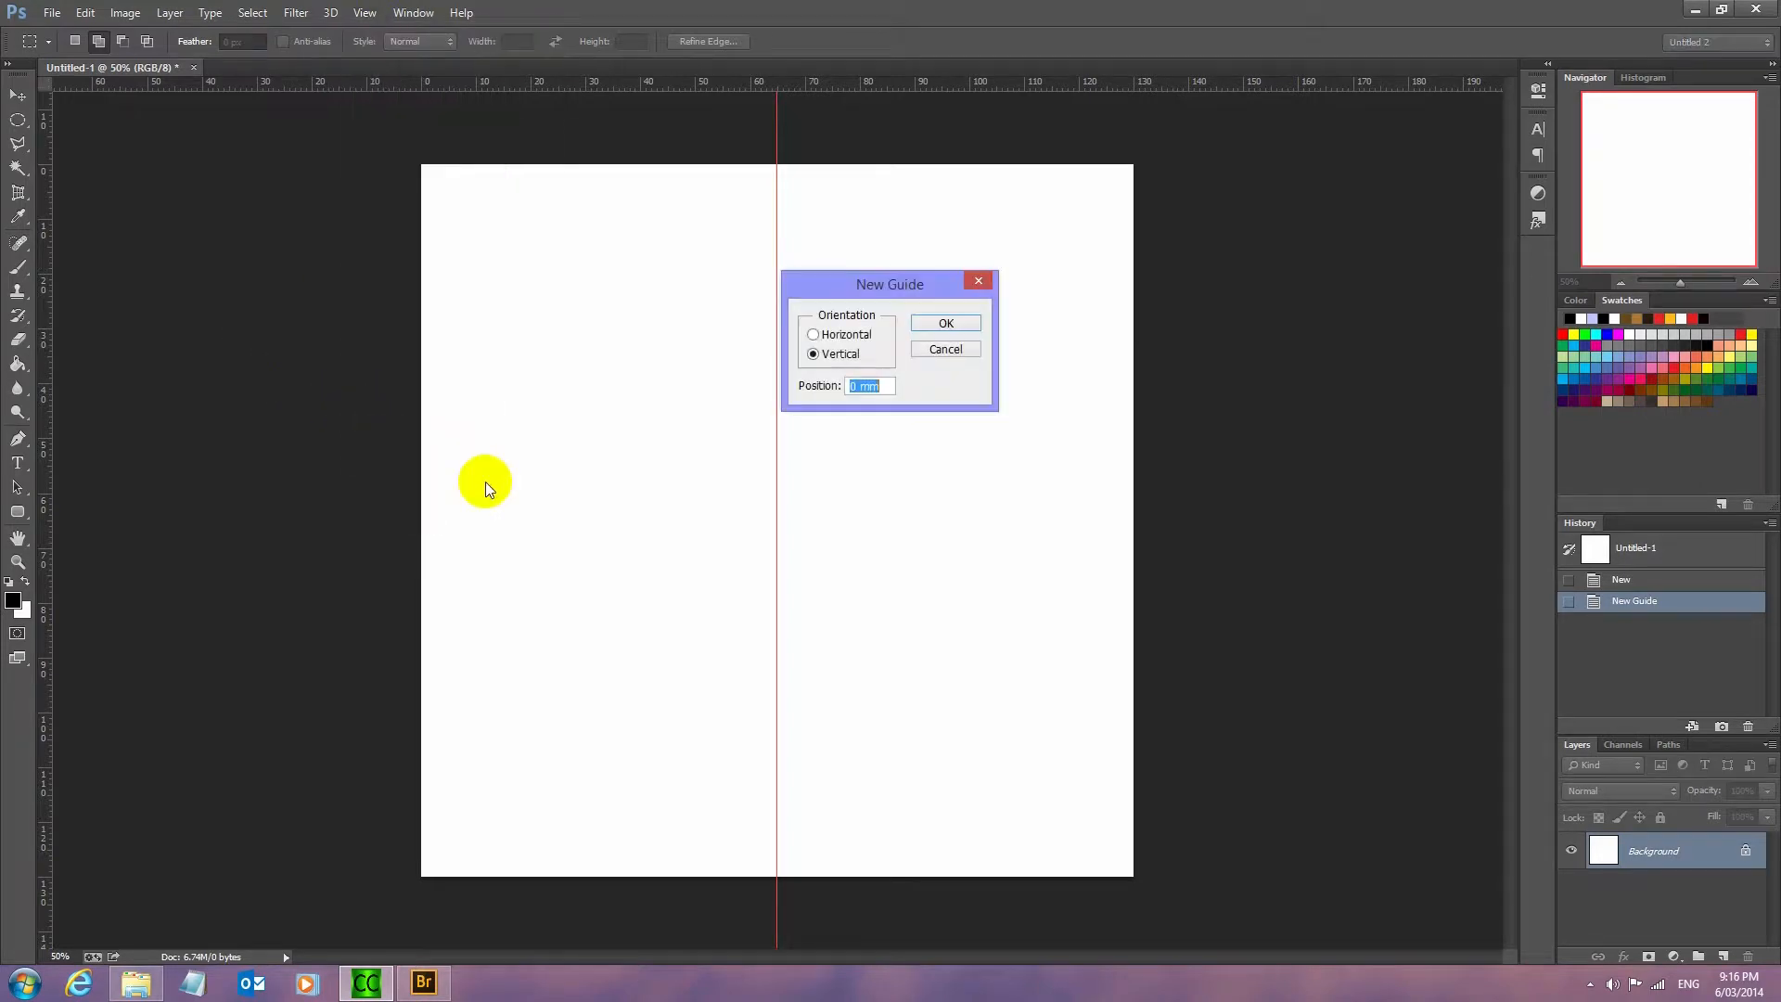
click(812, 335)
drag(884, 387, 782, 394)
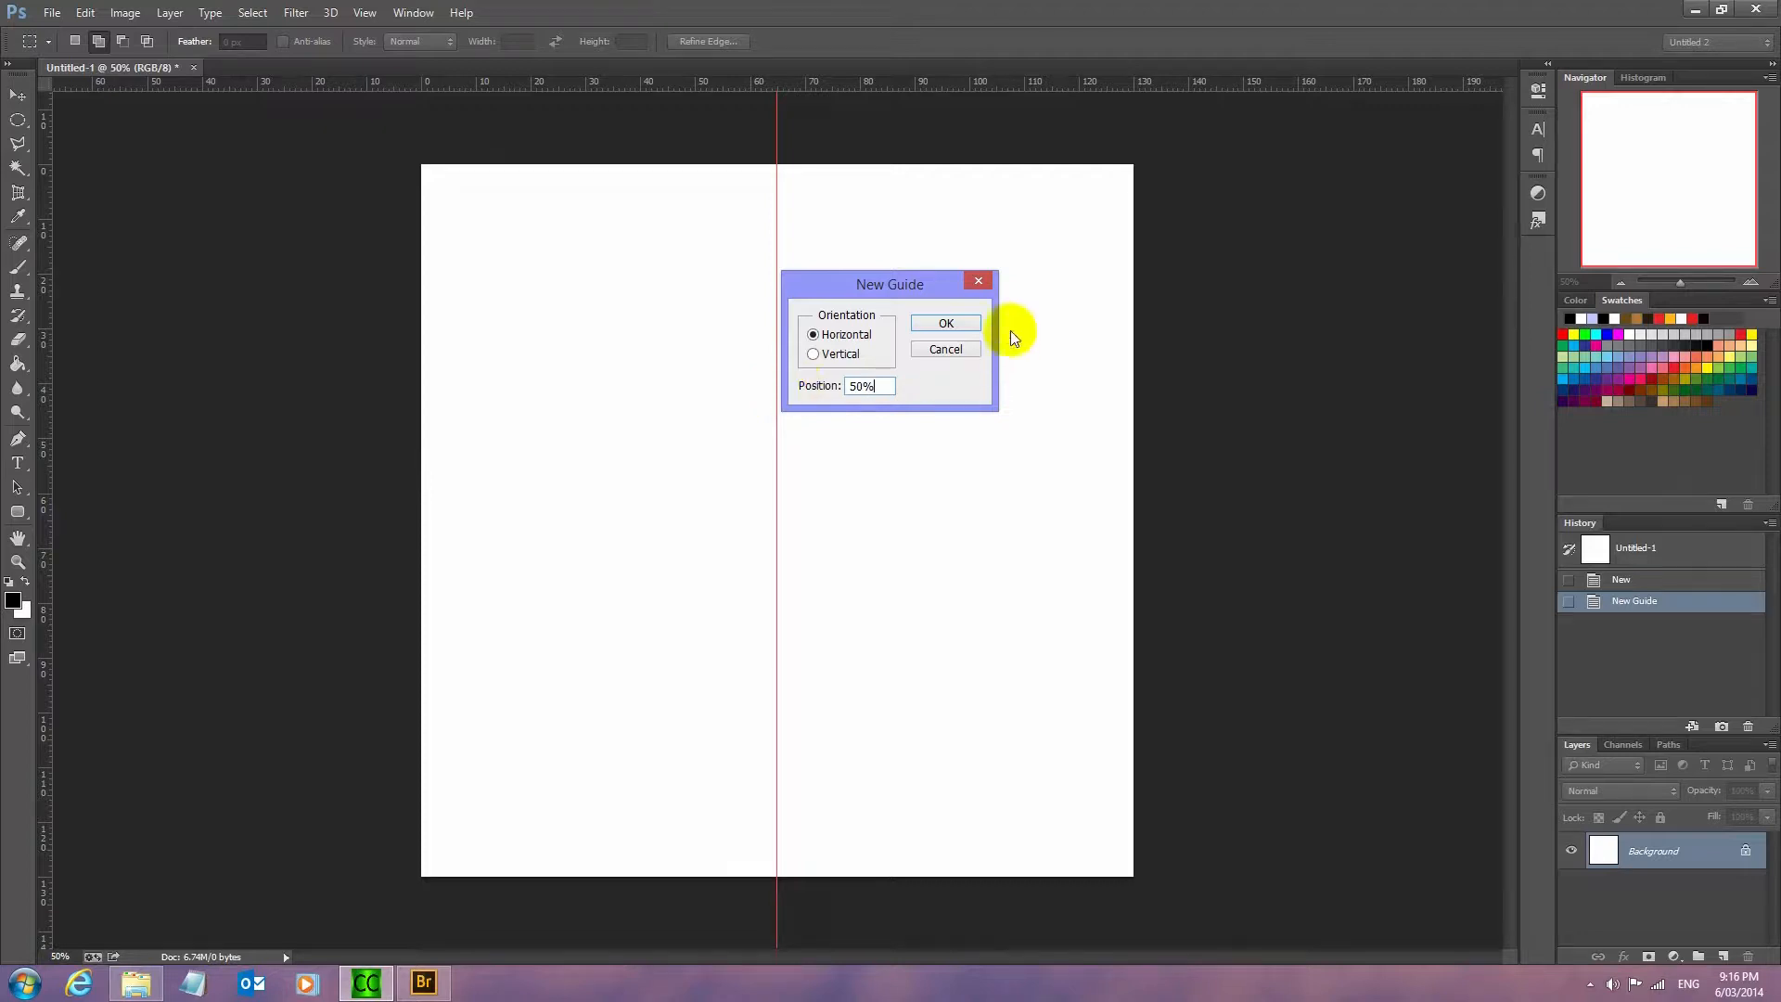
click(946, 324)
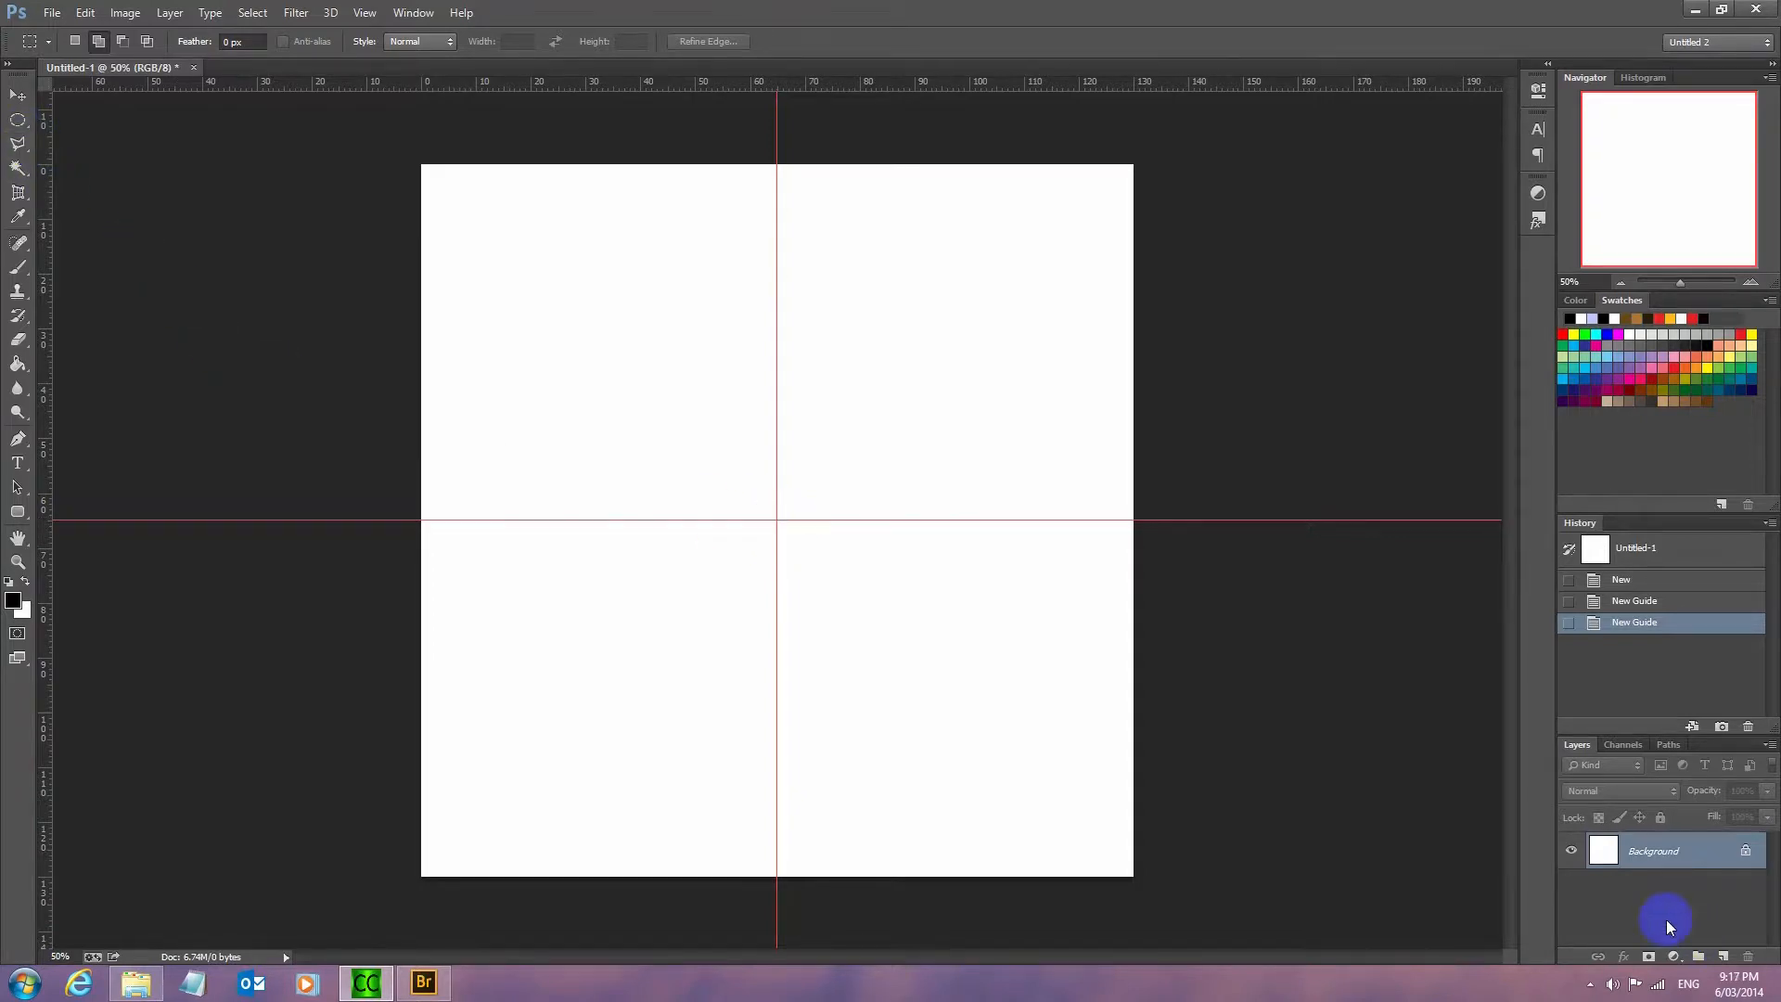
Add a new layer and make a circular selection centred on the guide intersection, reaching almost to the canvas edges.
click(1723, 957)
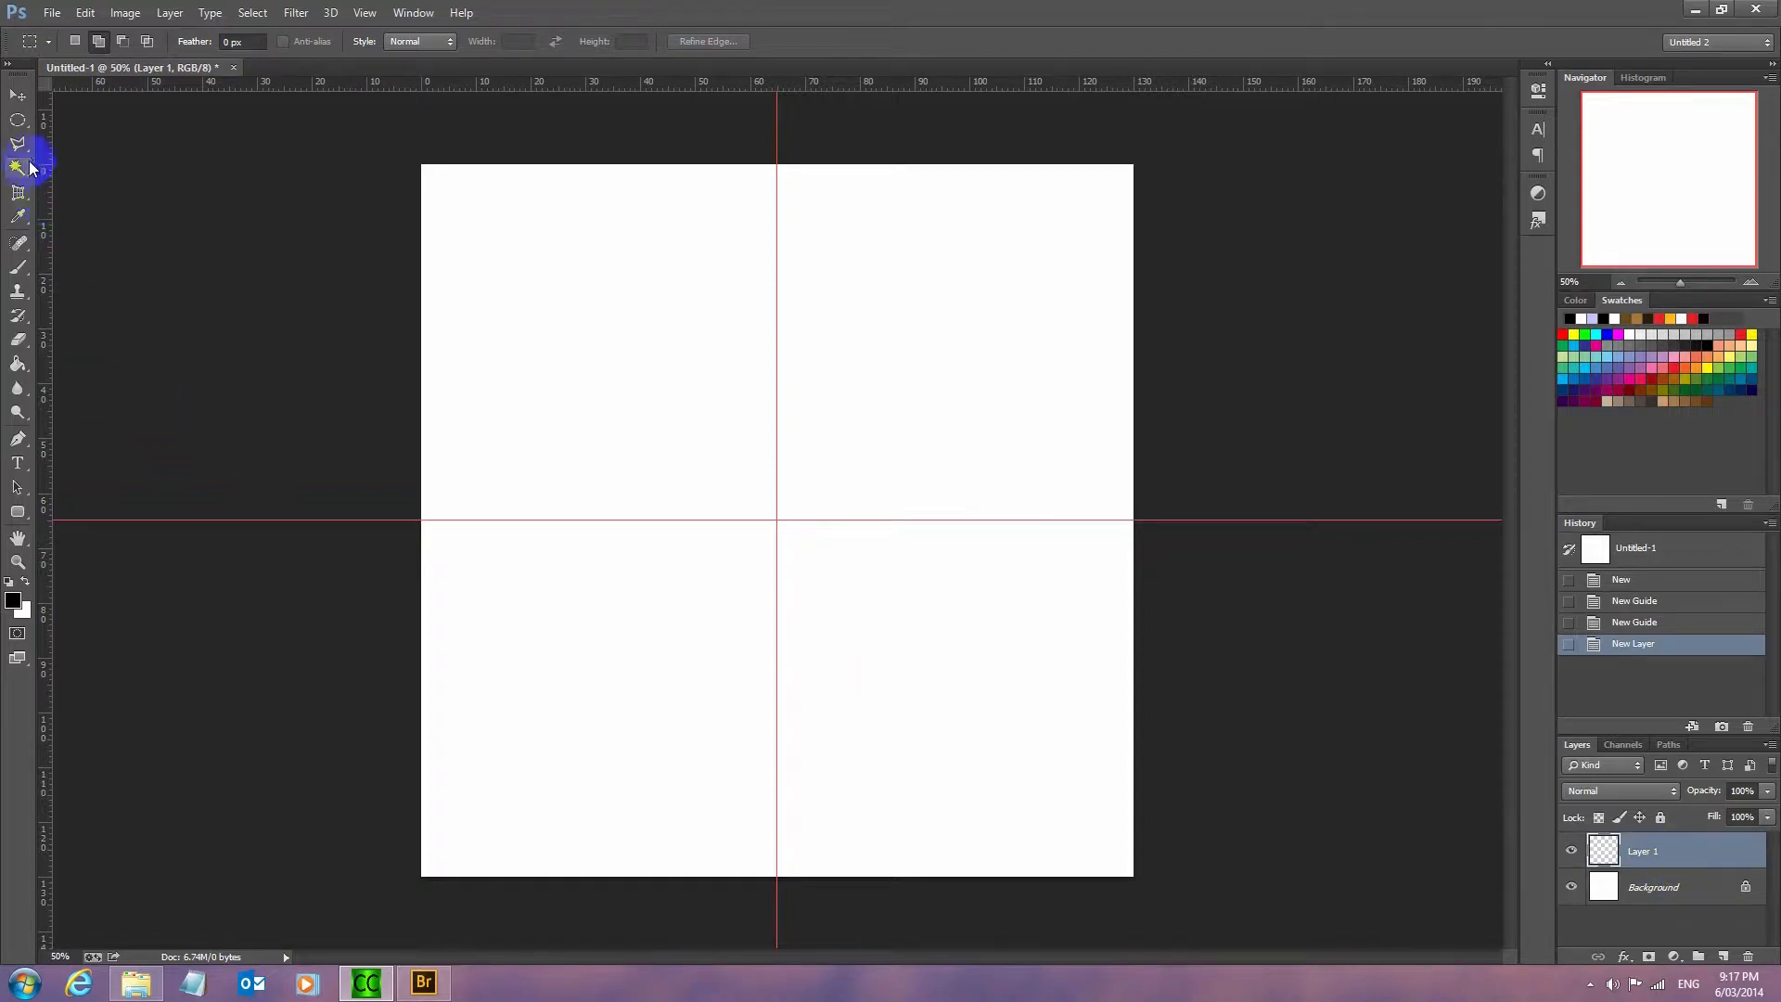
alt+click(19, 121)
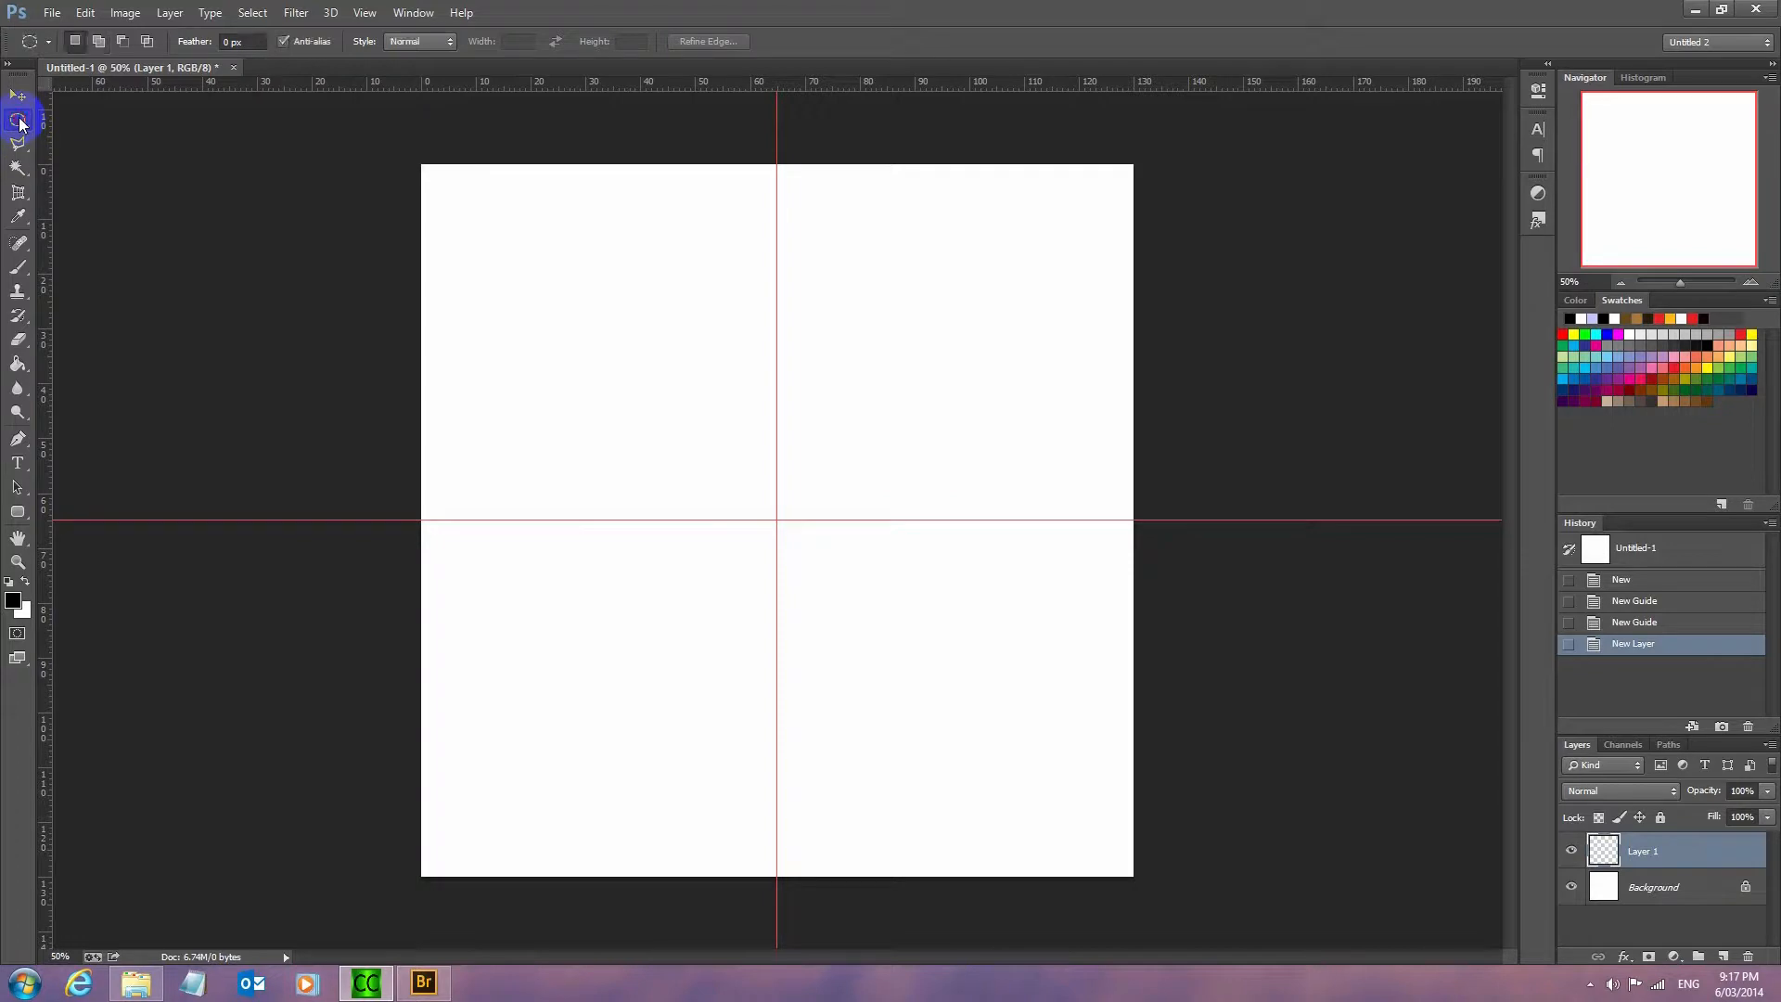
click(19, 121)
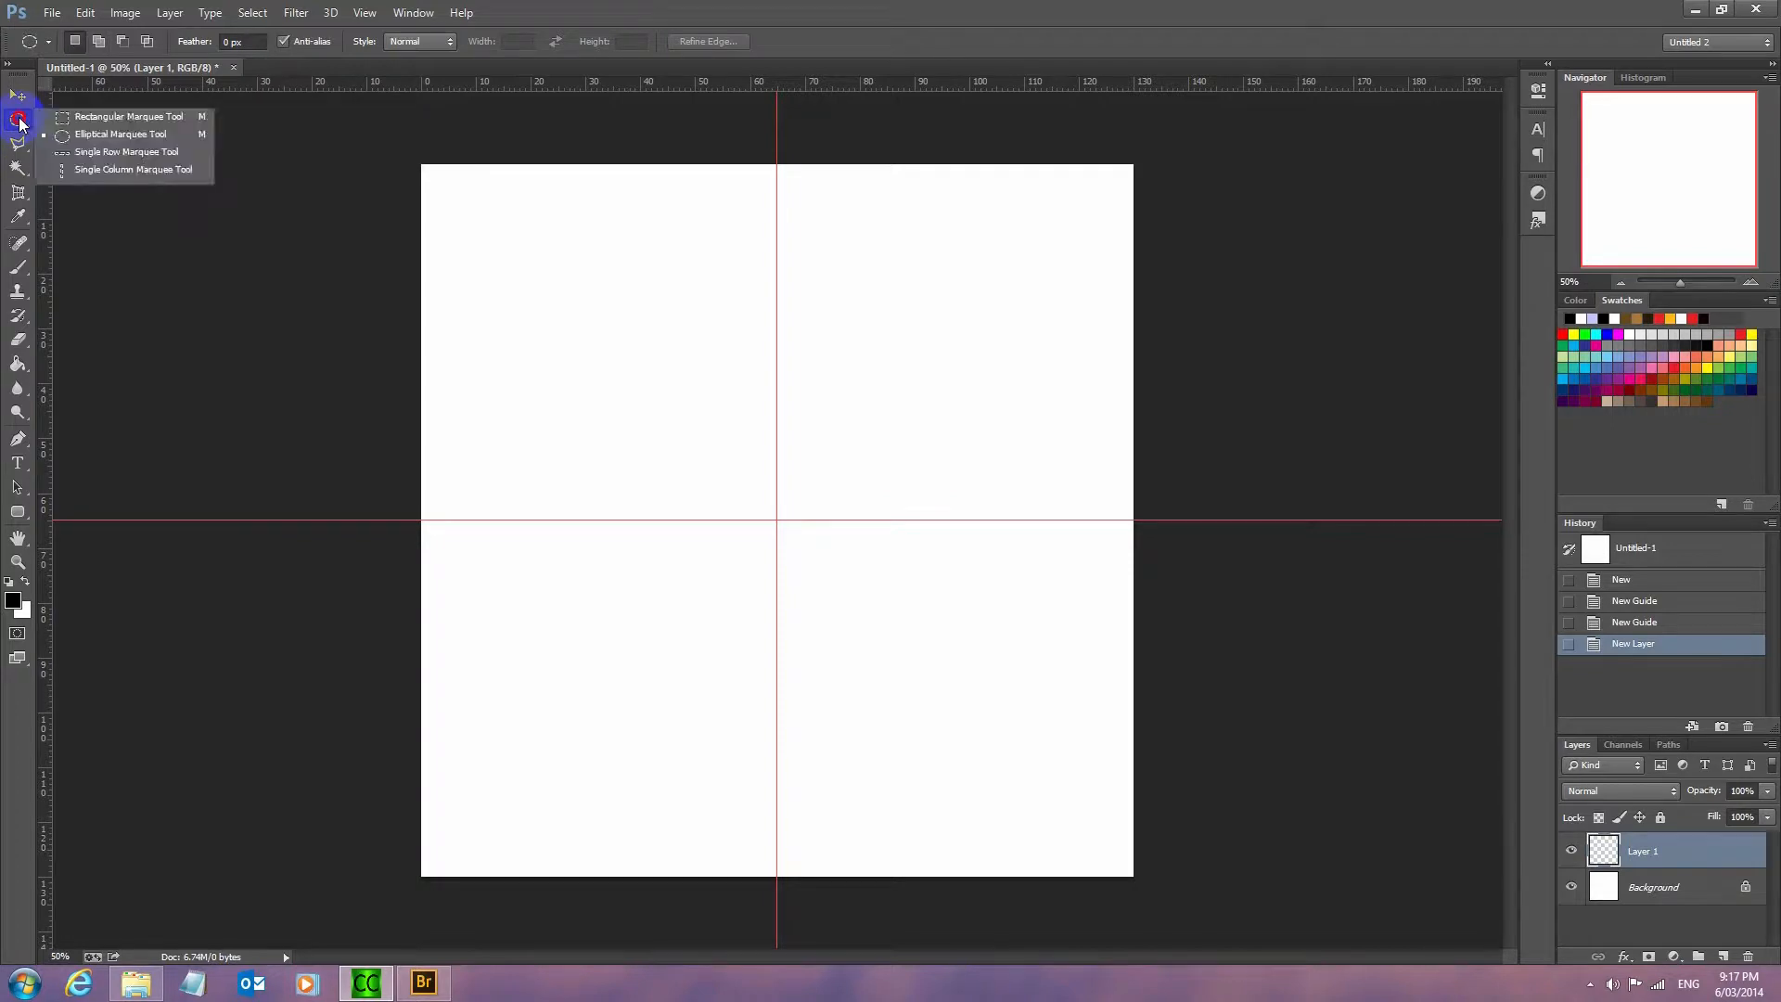
click(103, 131)
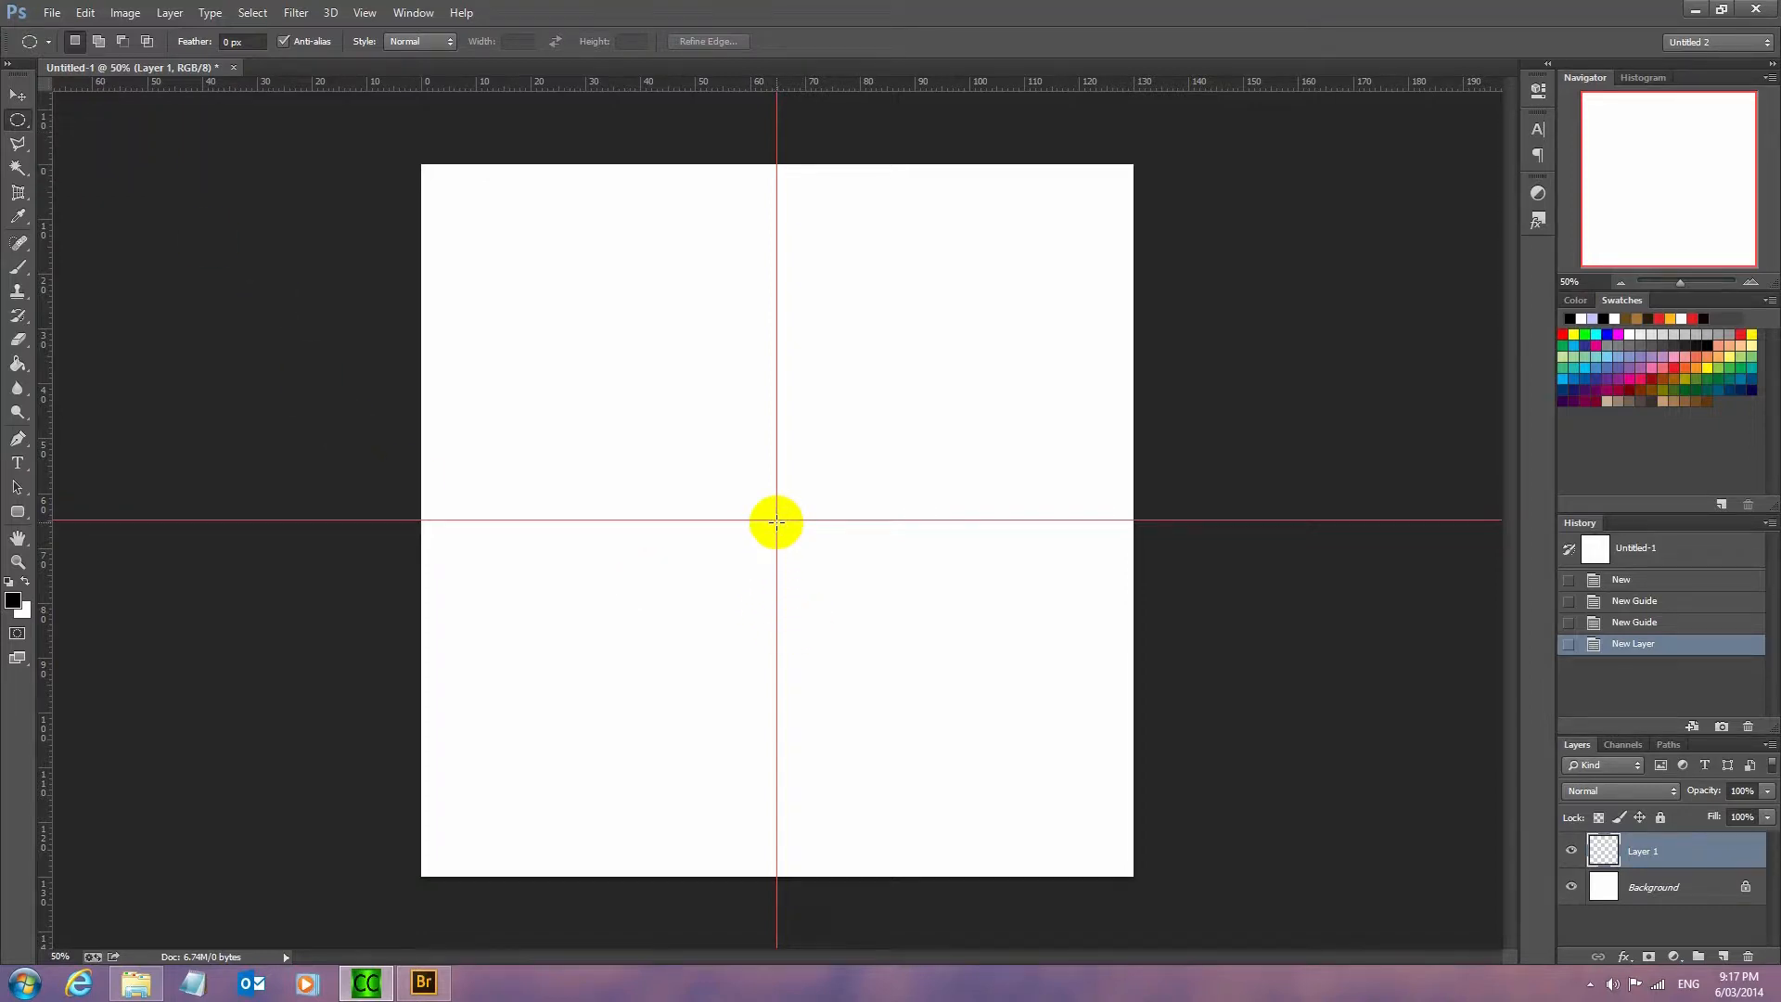
drag(777, 522, 422, 103)
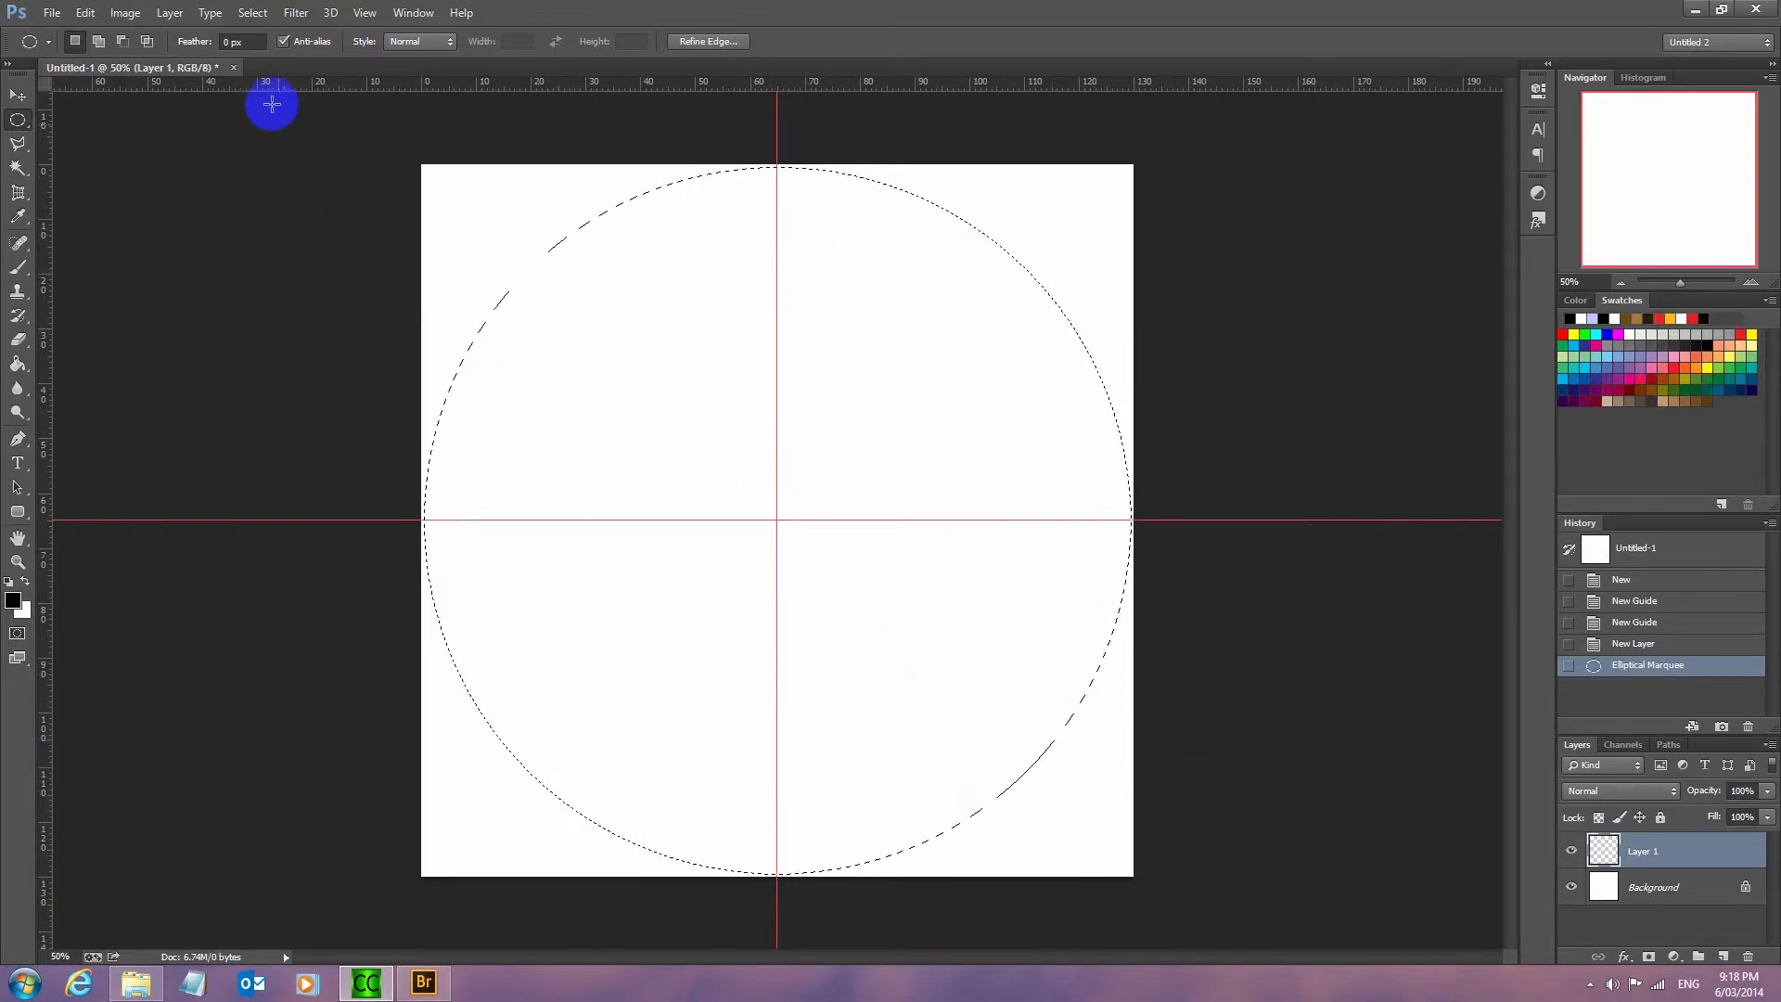
Invert the circular selection and set the foreground colour to light lavender d3cefb.
click(254, 14)
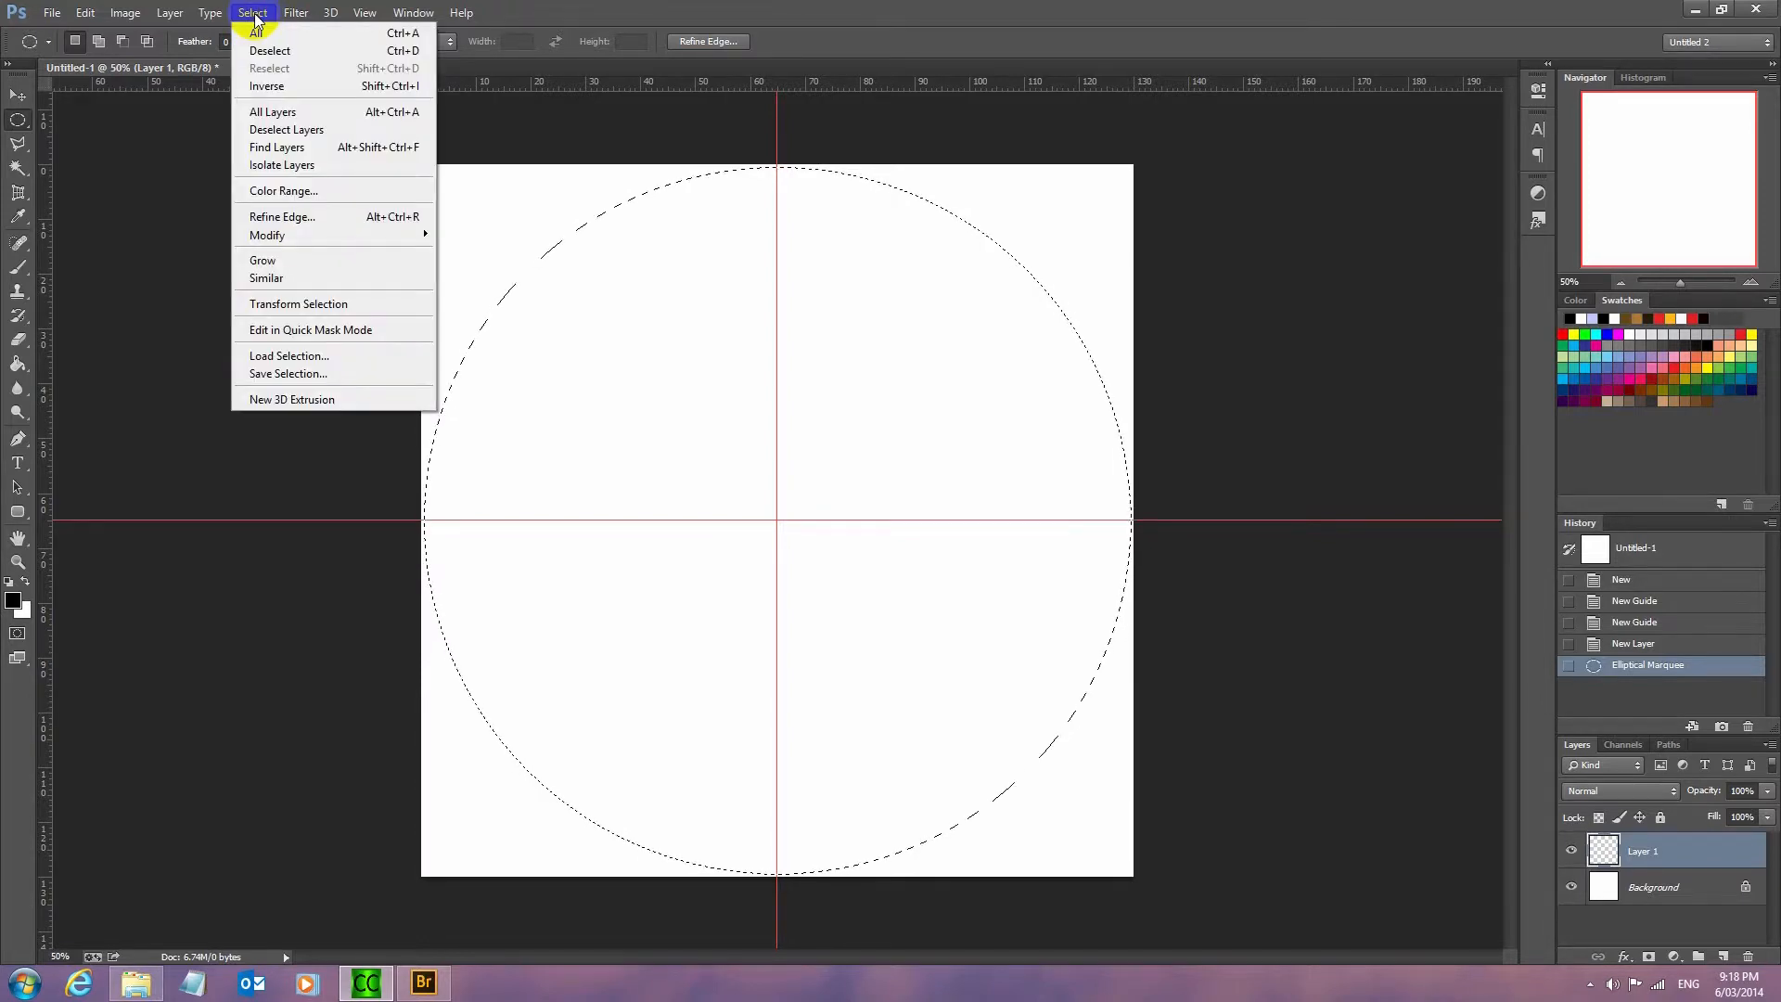
click(274, 86)
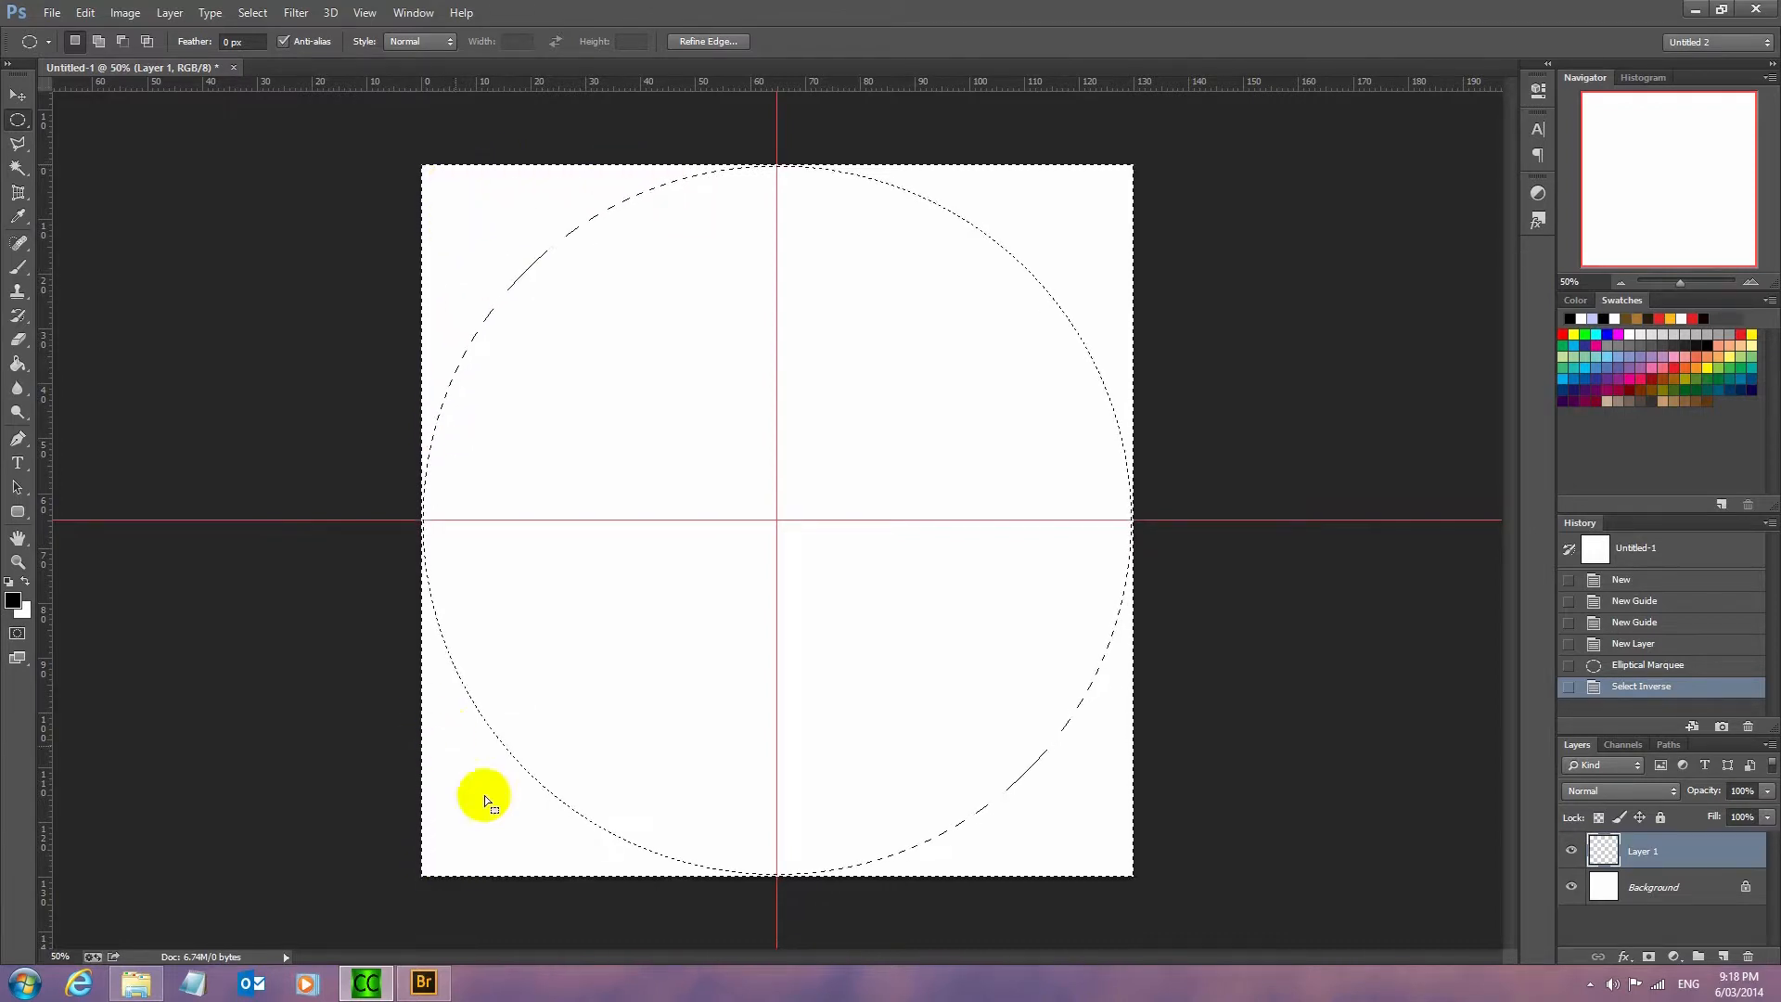
key(d)
click(13, 603)
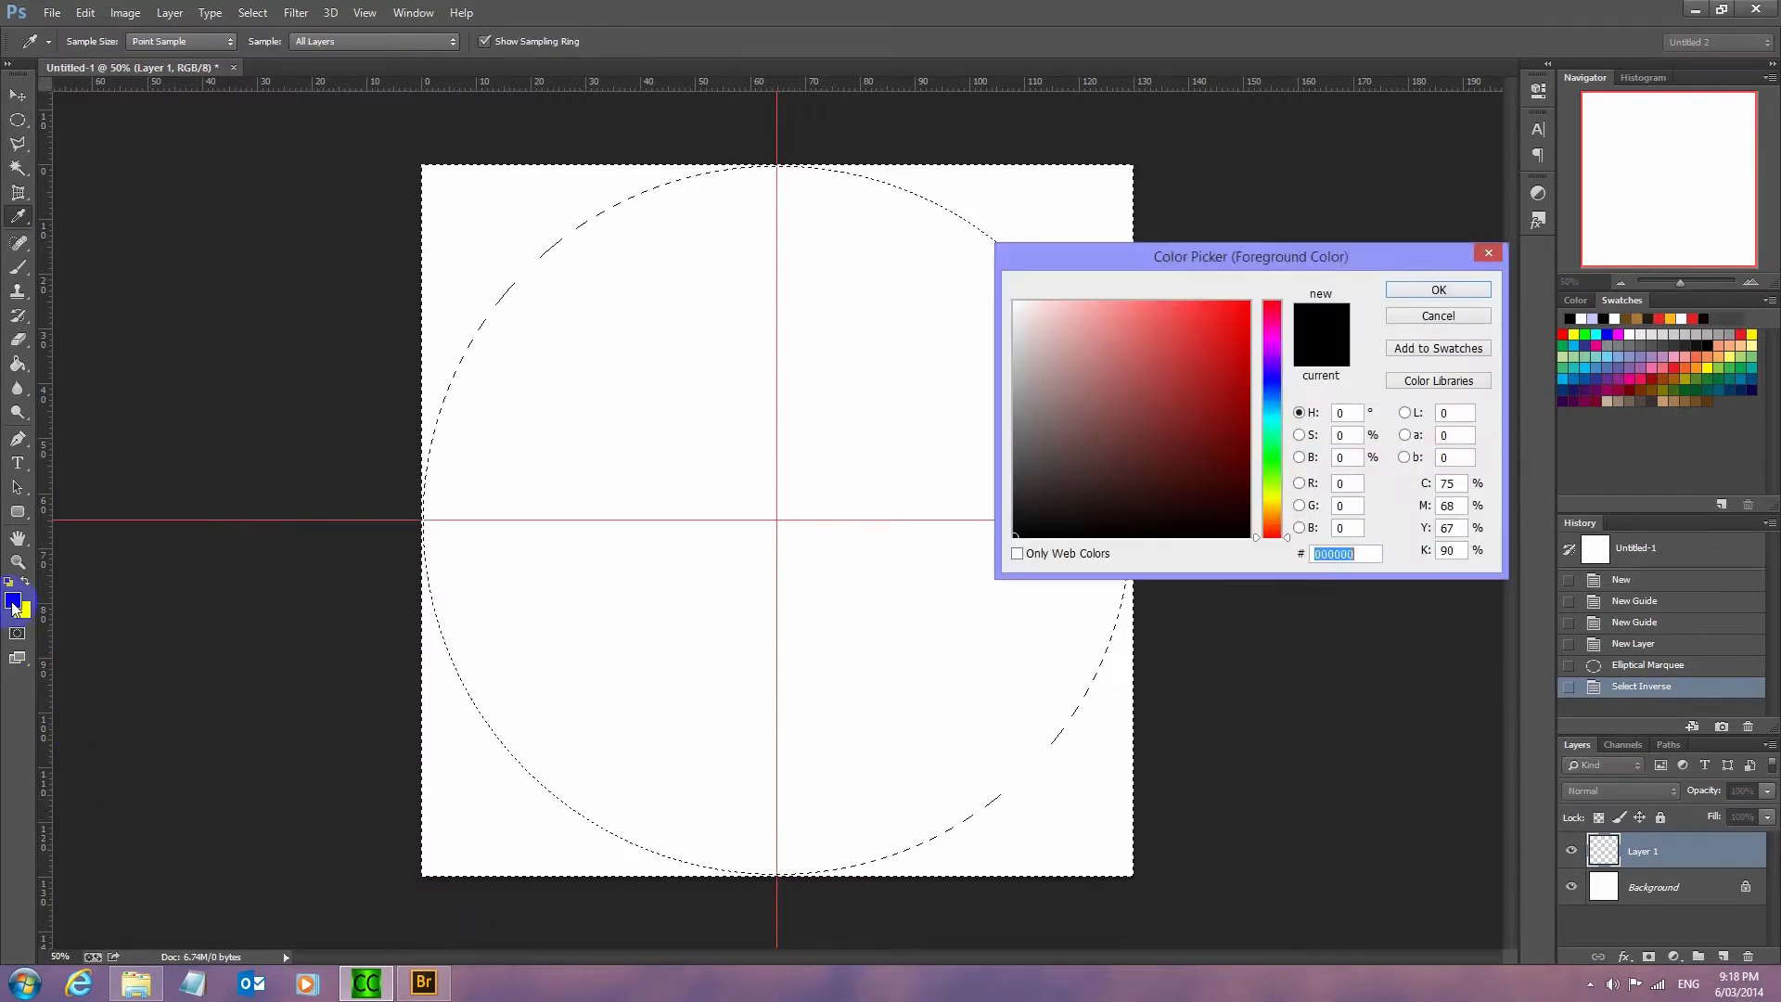
click(1272, 376)
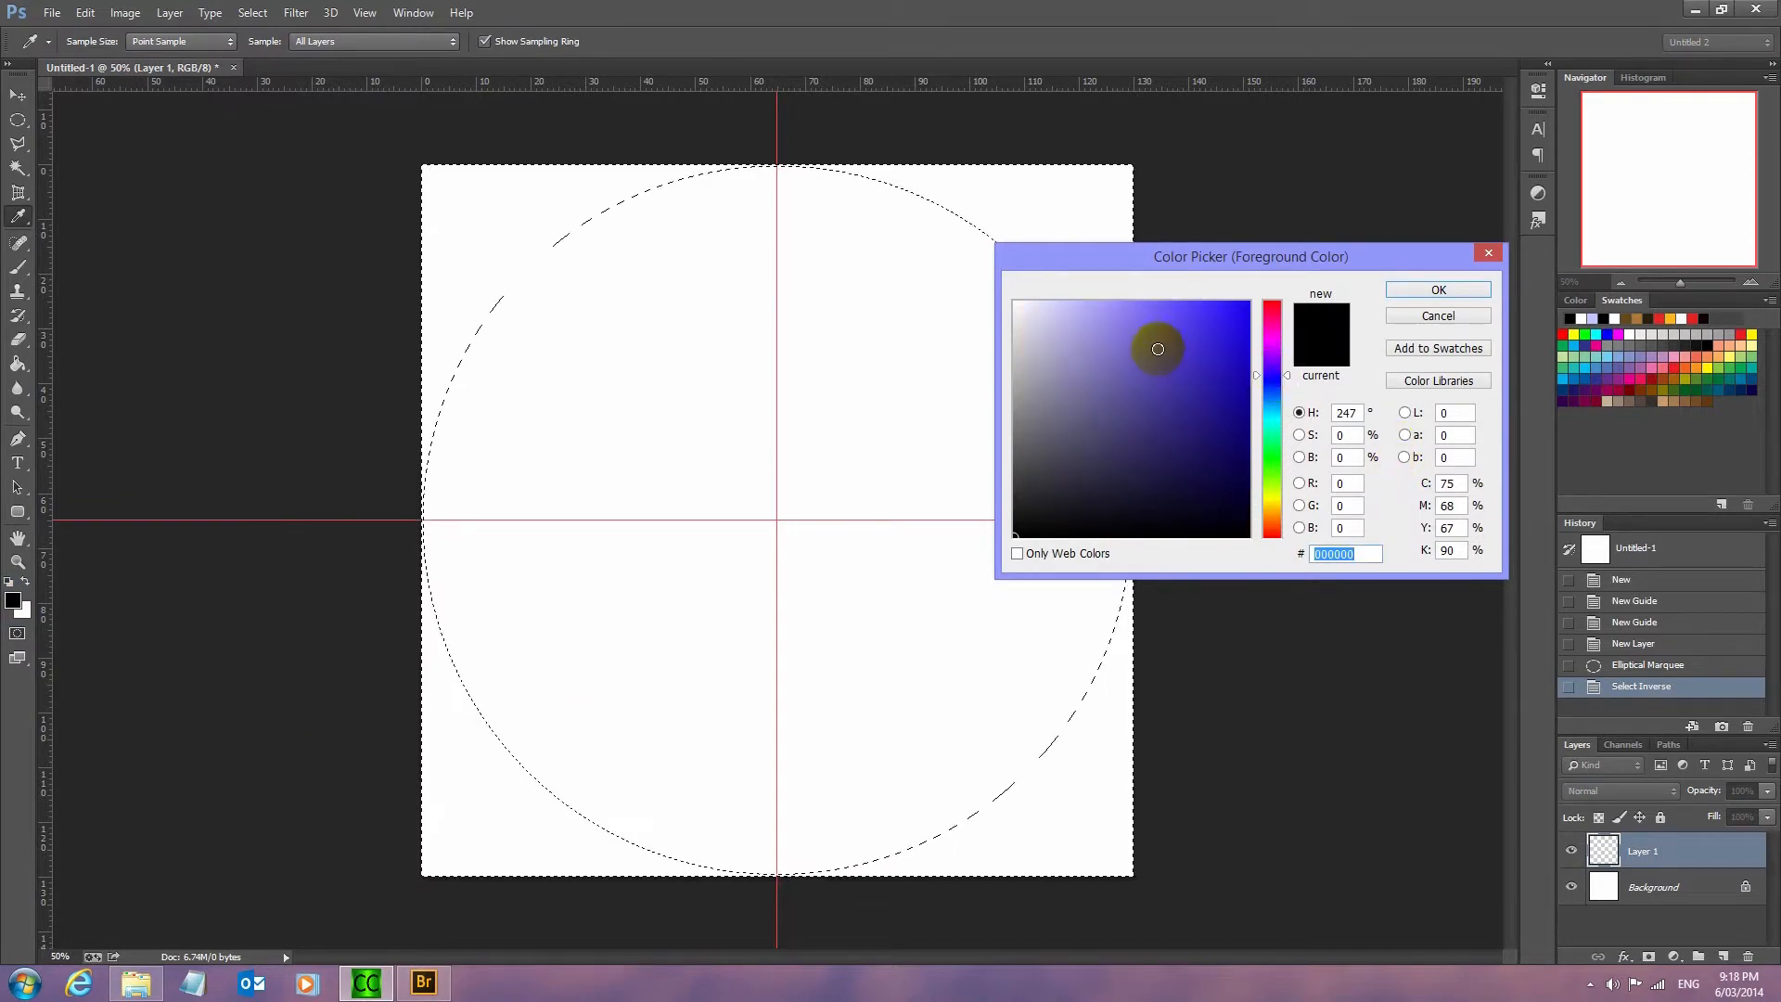
click(1056, 304)
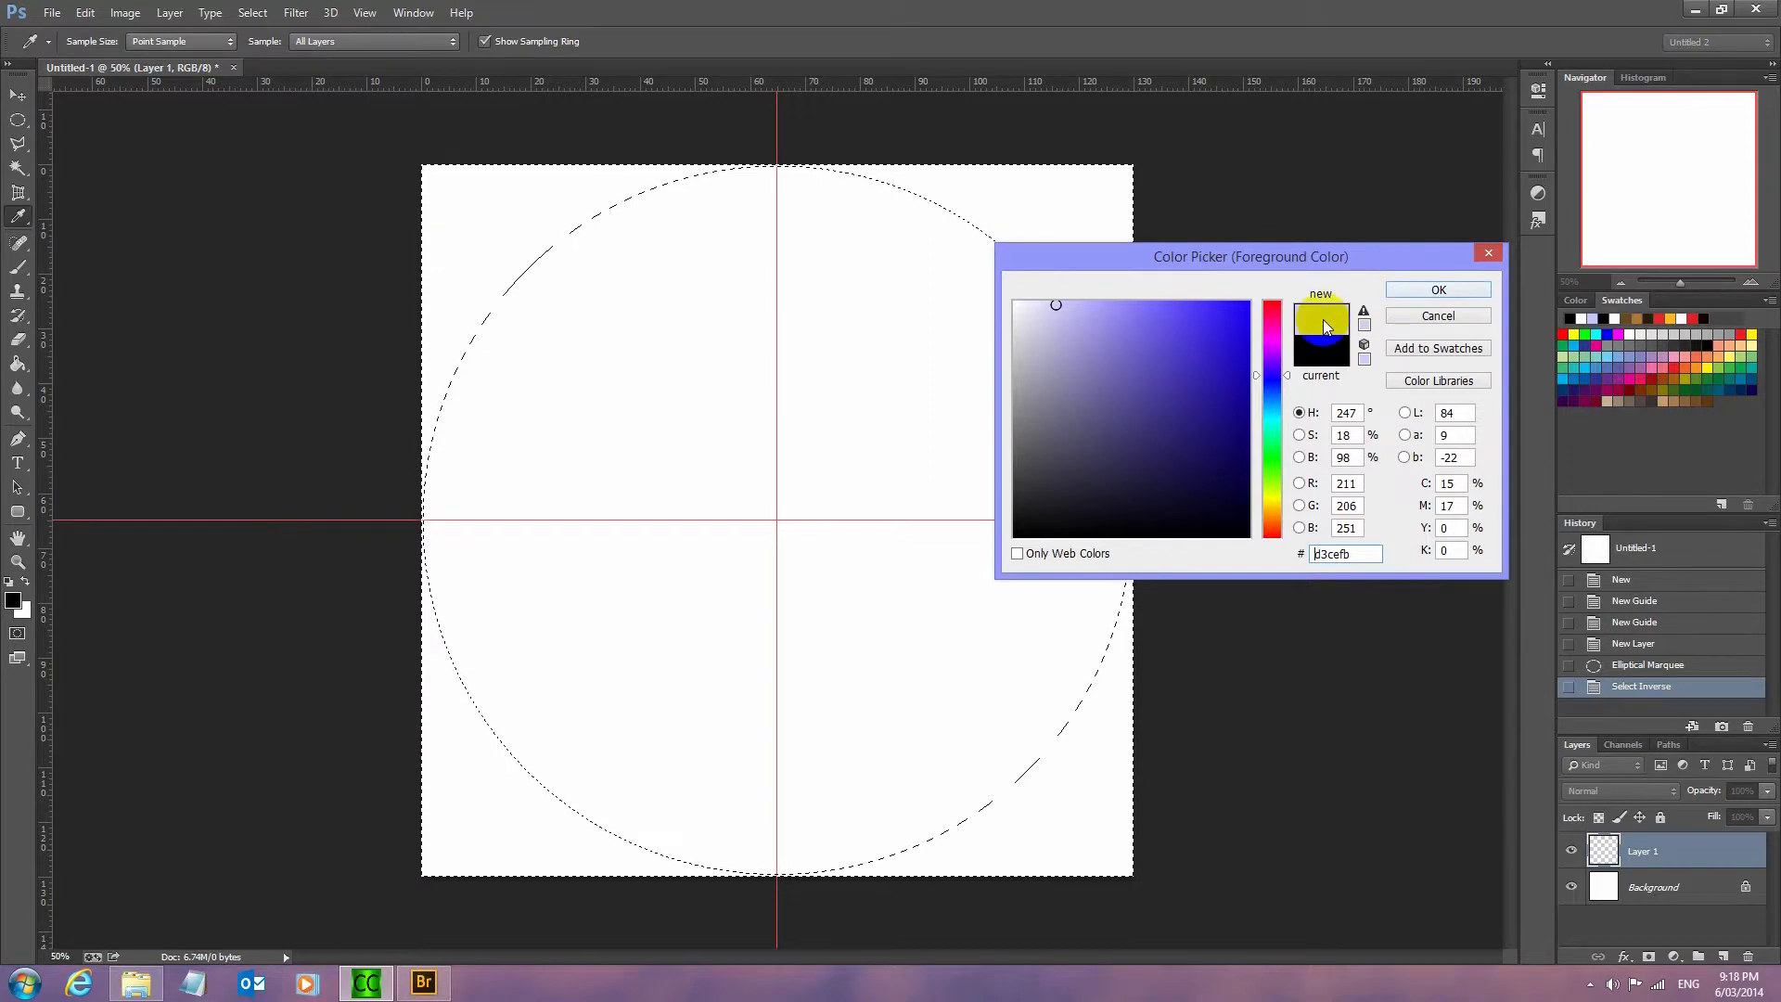
click(1437, 289)
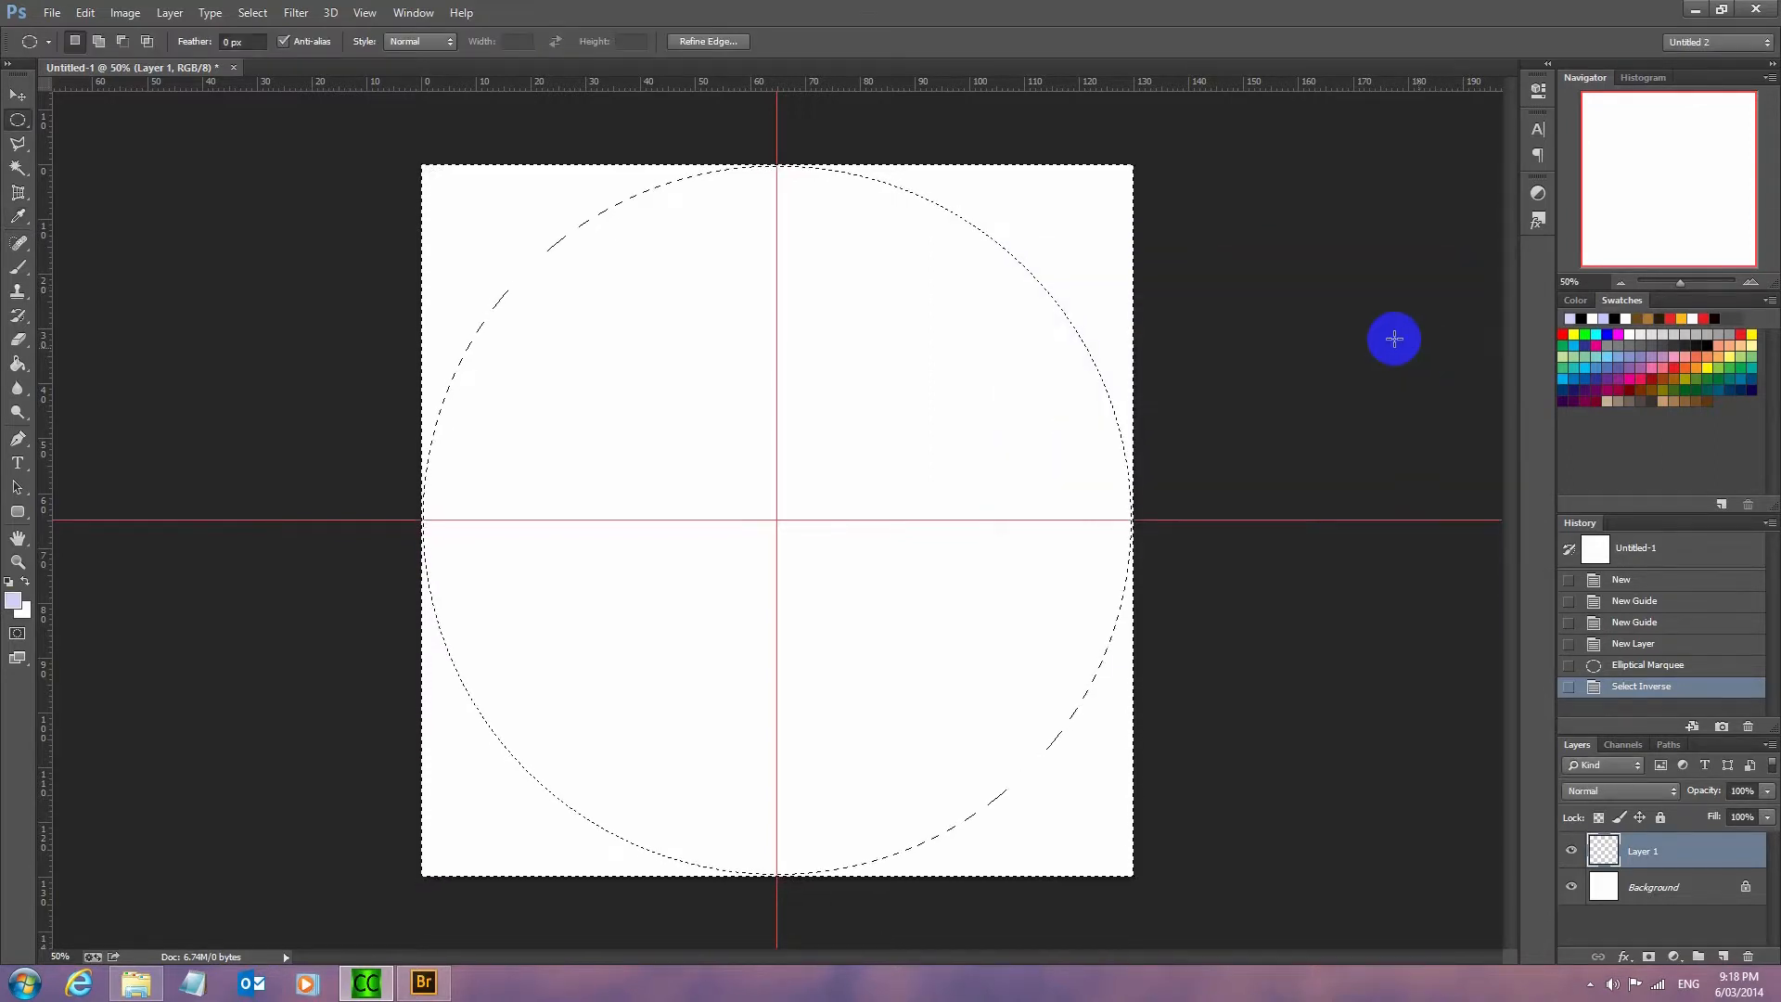
Fill the selected corner areas outside the circle with the foreground colour using the Paint Bucket, and deselect.
click(18, 363)
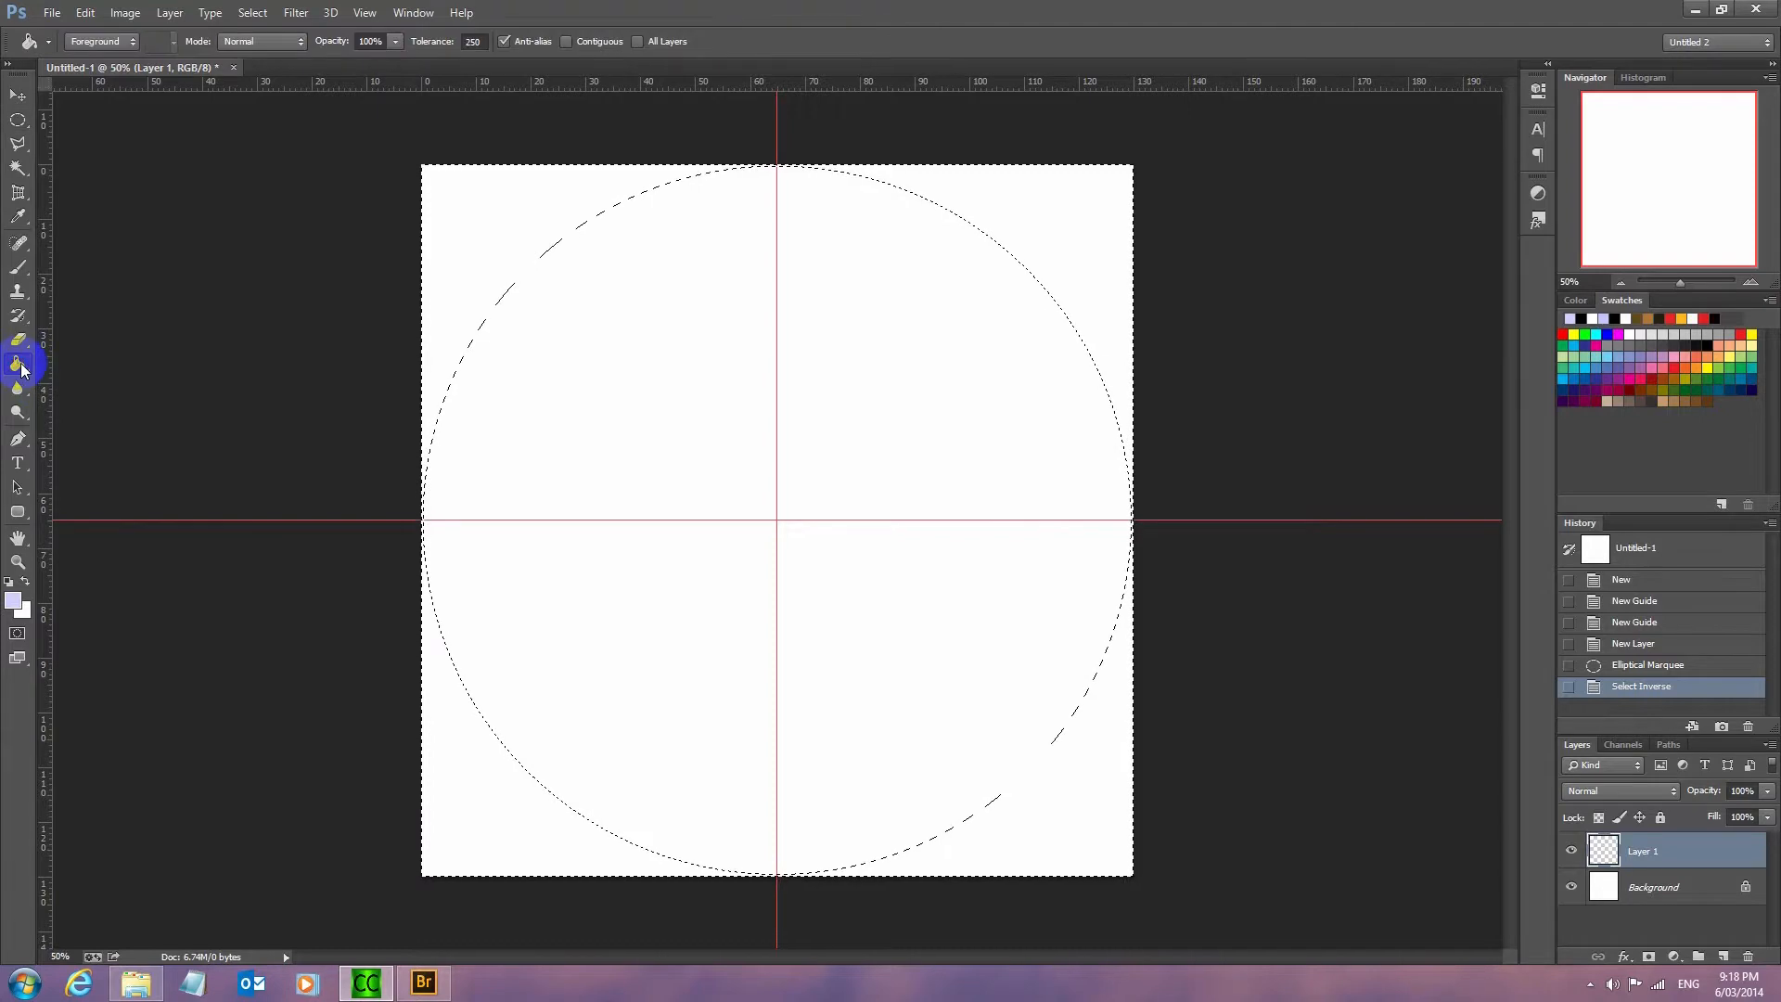
click(447, 214)
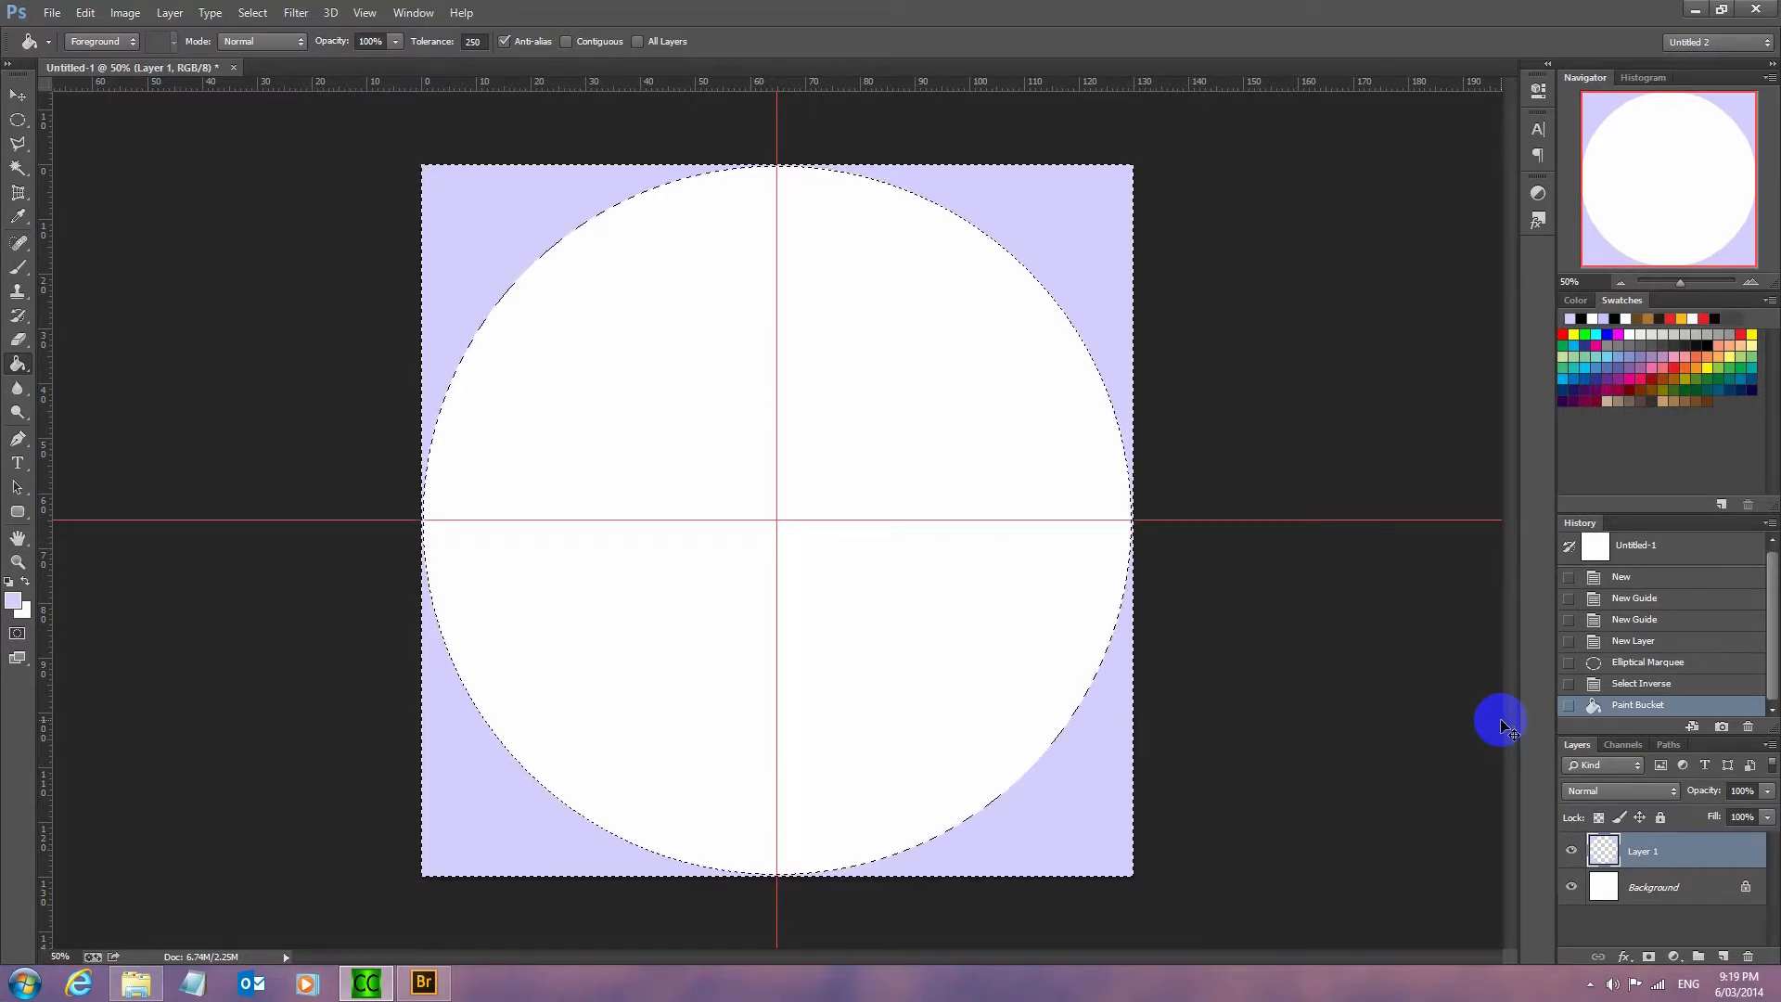
key(ctrl+d)
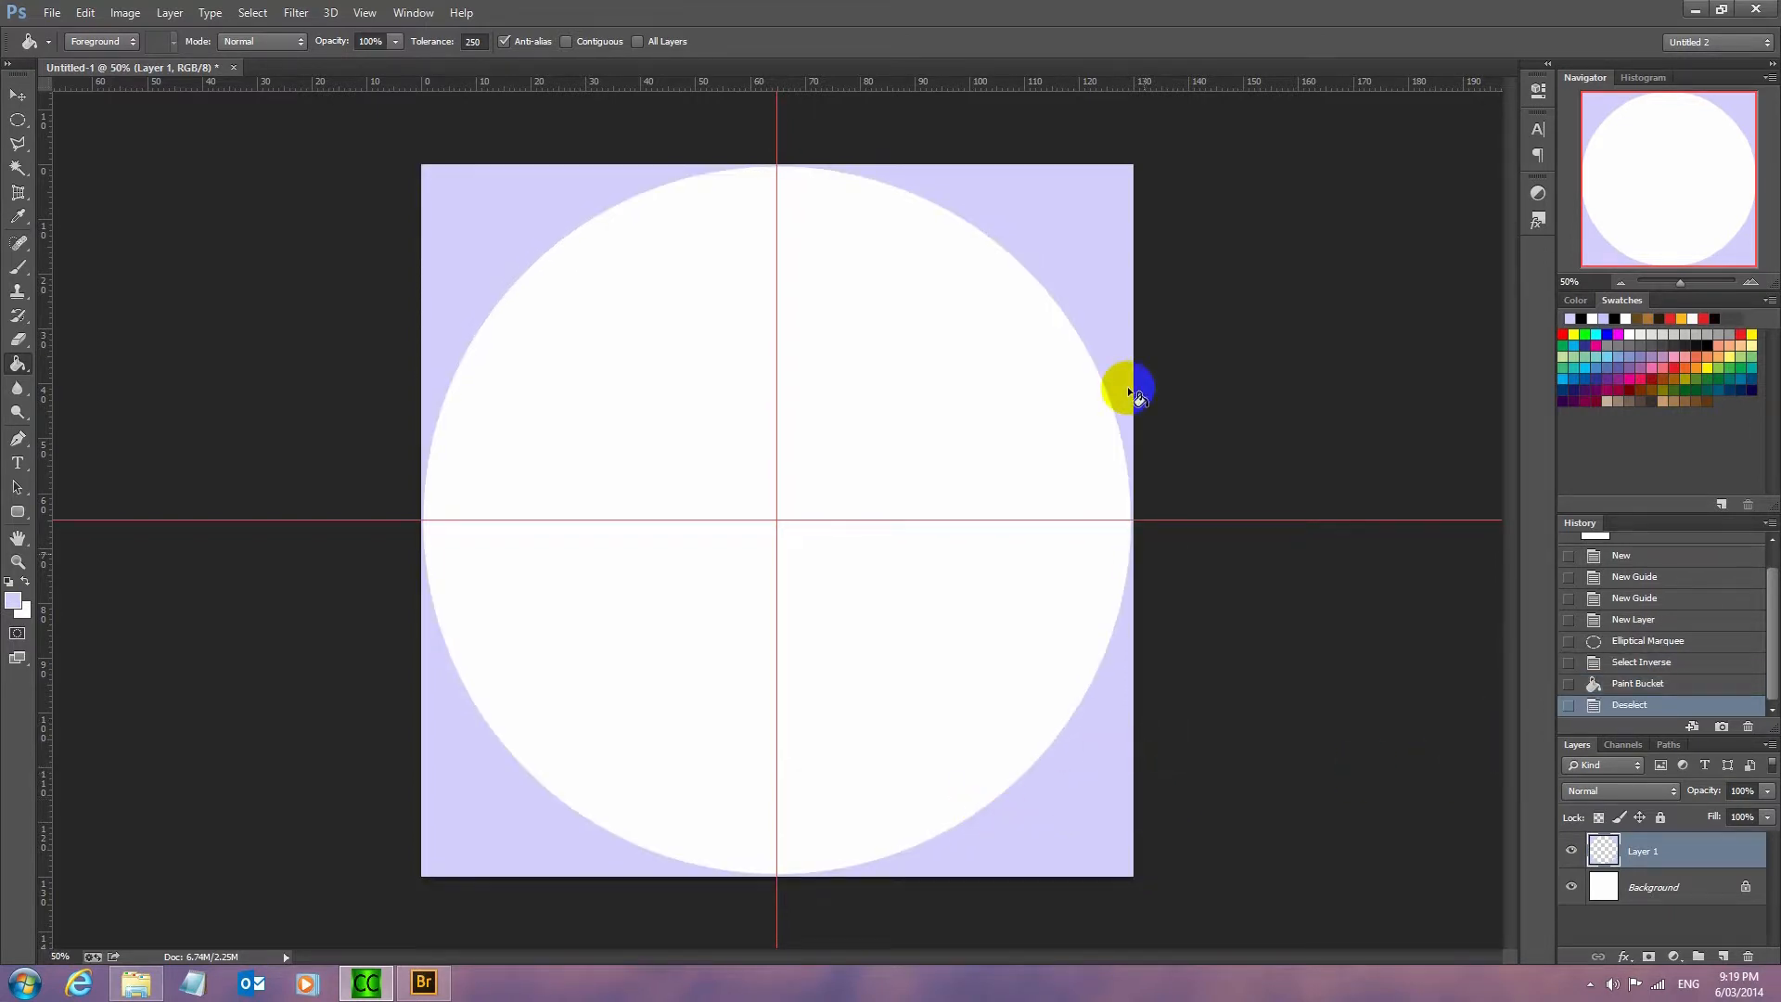
Add another new layer and place a vertical guide at about 50 mm on the horizontal ruler.
click(18, 95)
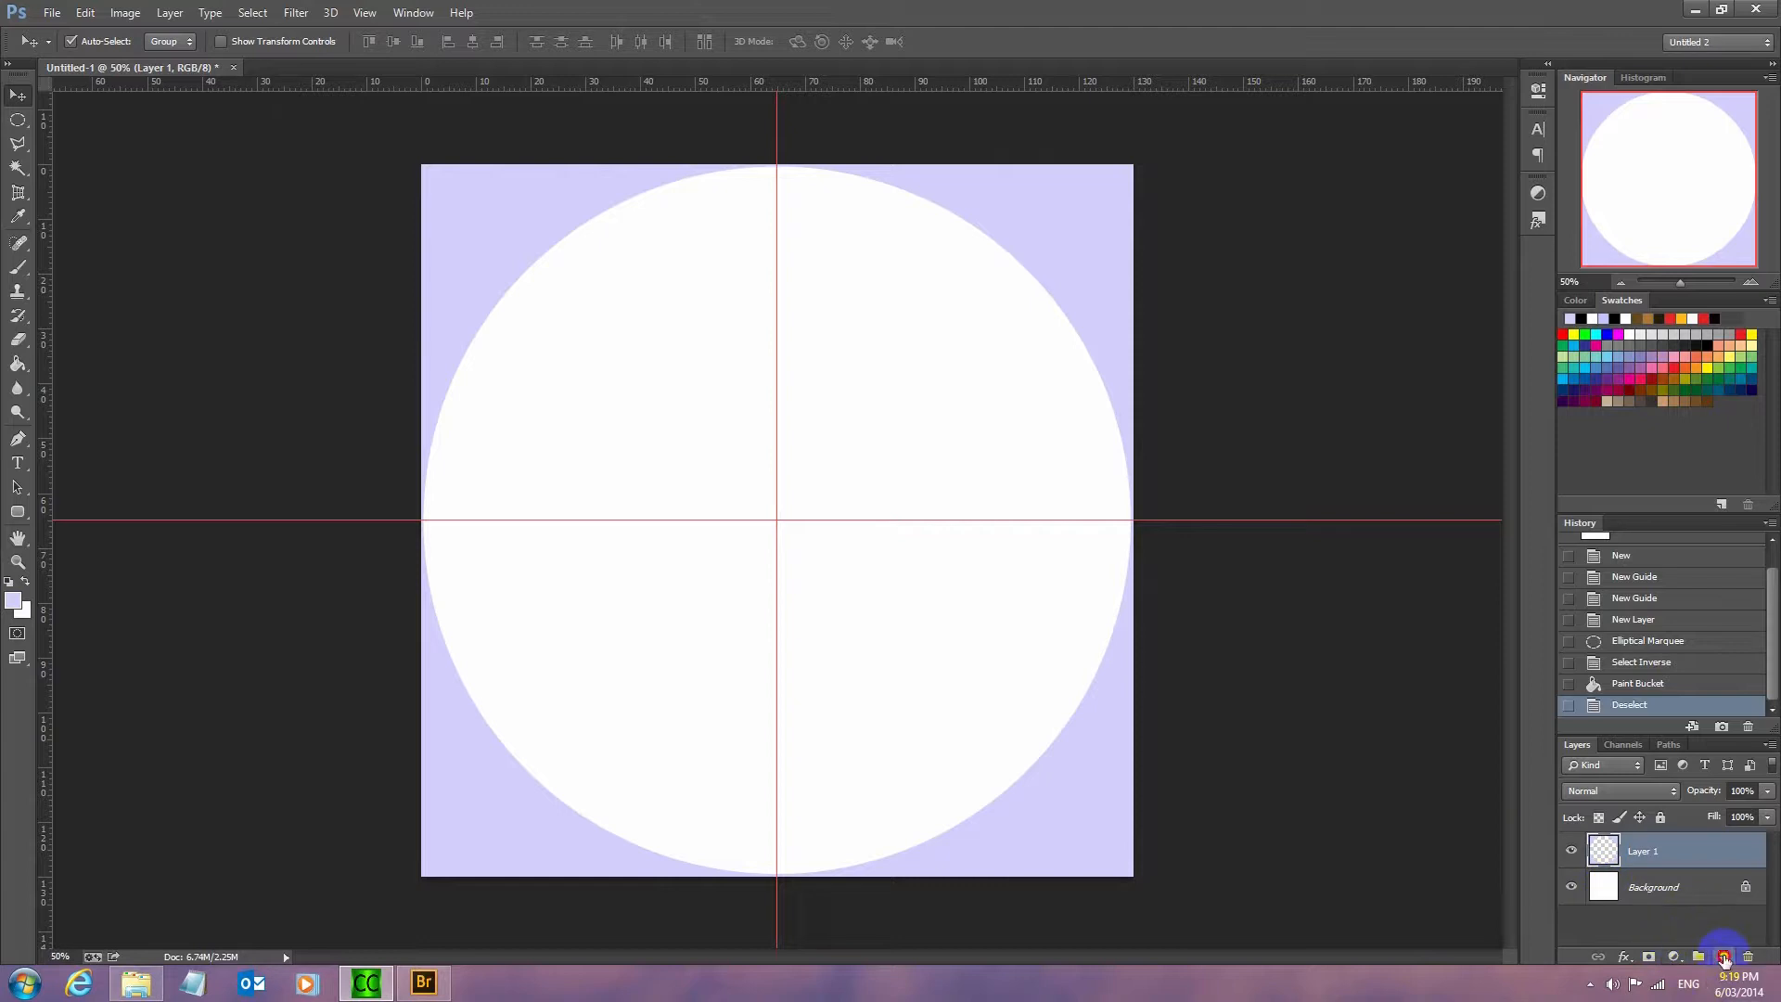
click(1723, 956)
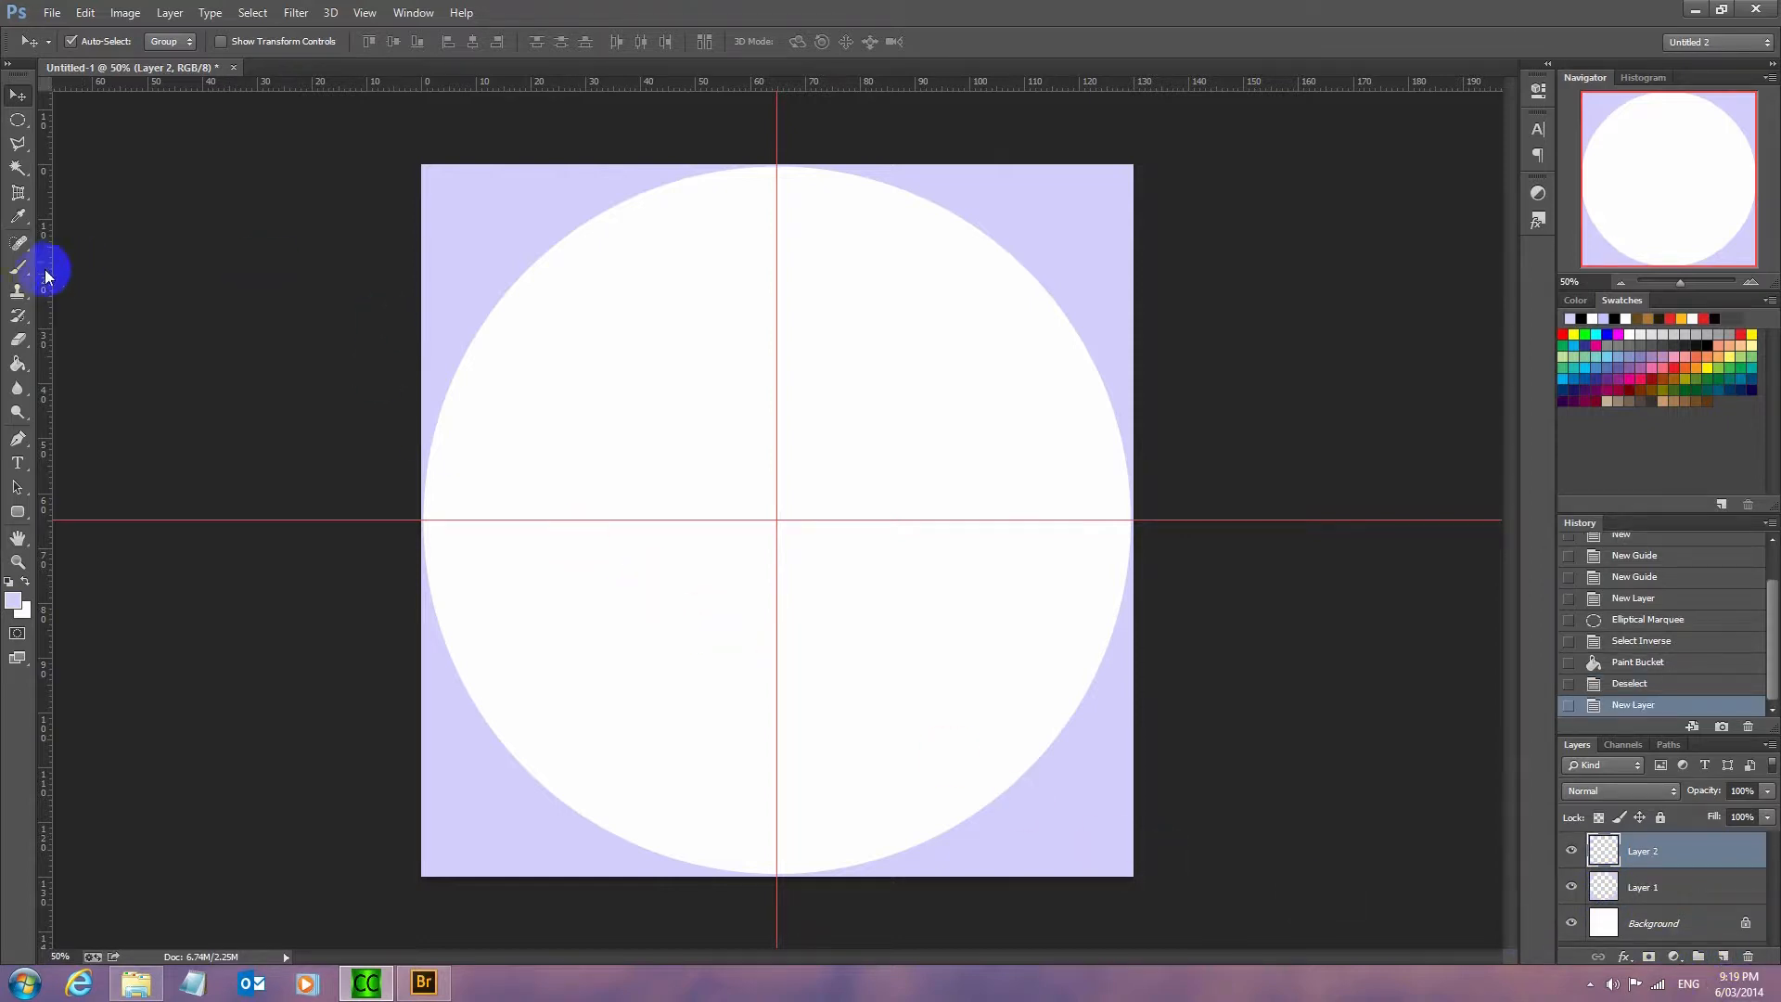
drag(46, 274, 695, 332)
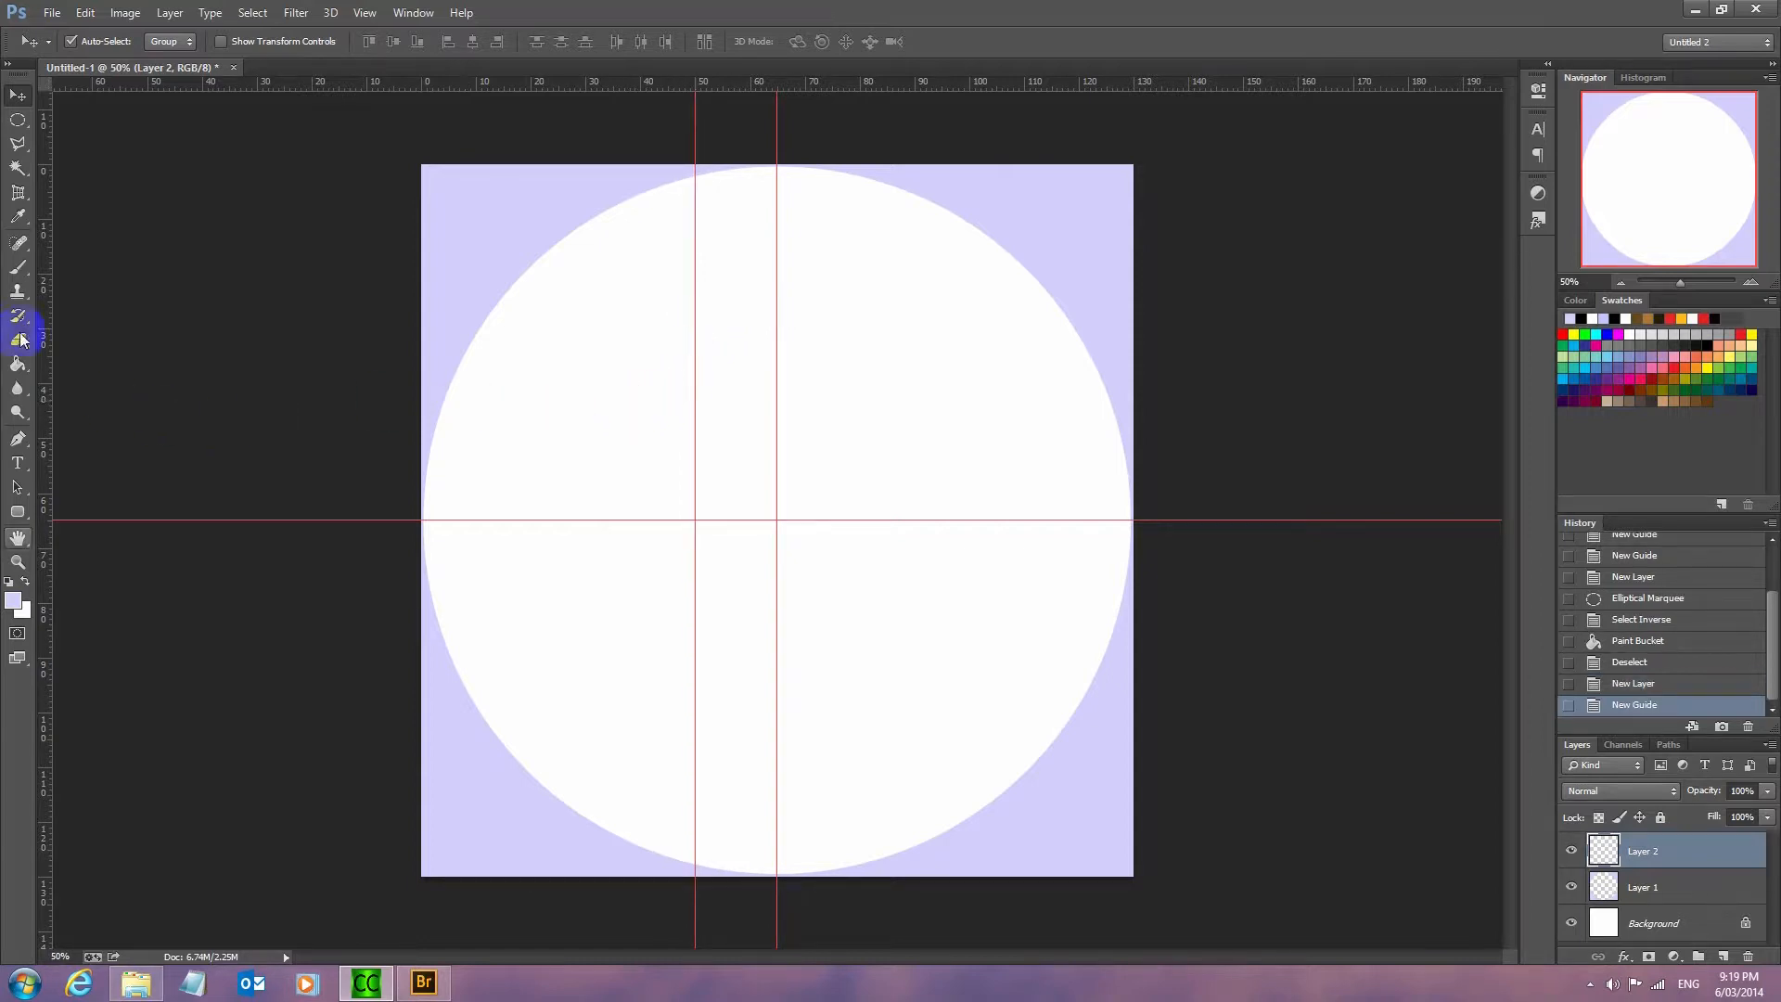
Make a circular selection about 29.5 mm in diameter, centred on the middle guide intersection and reaching the 50 mm guide.
click(17, 120)
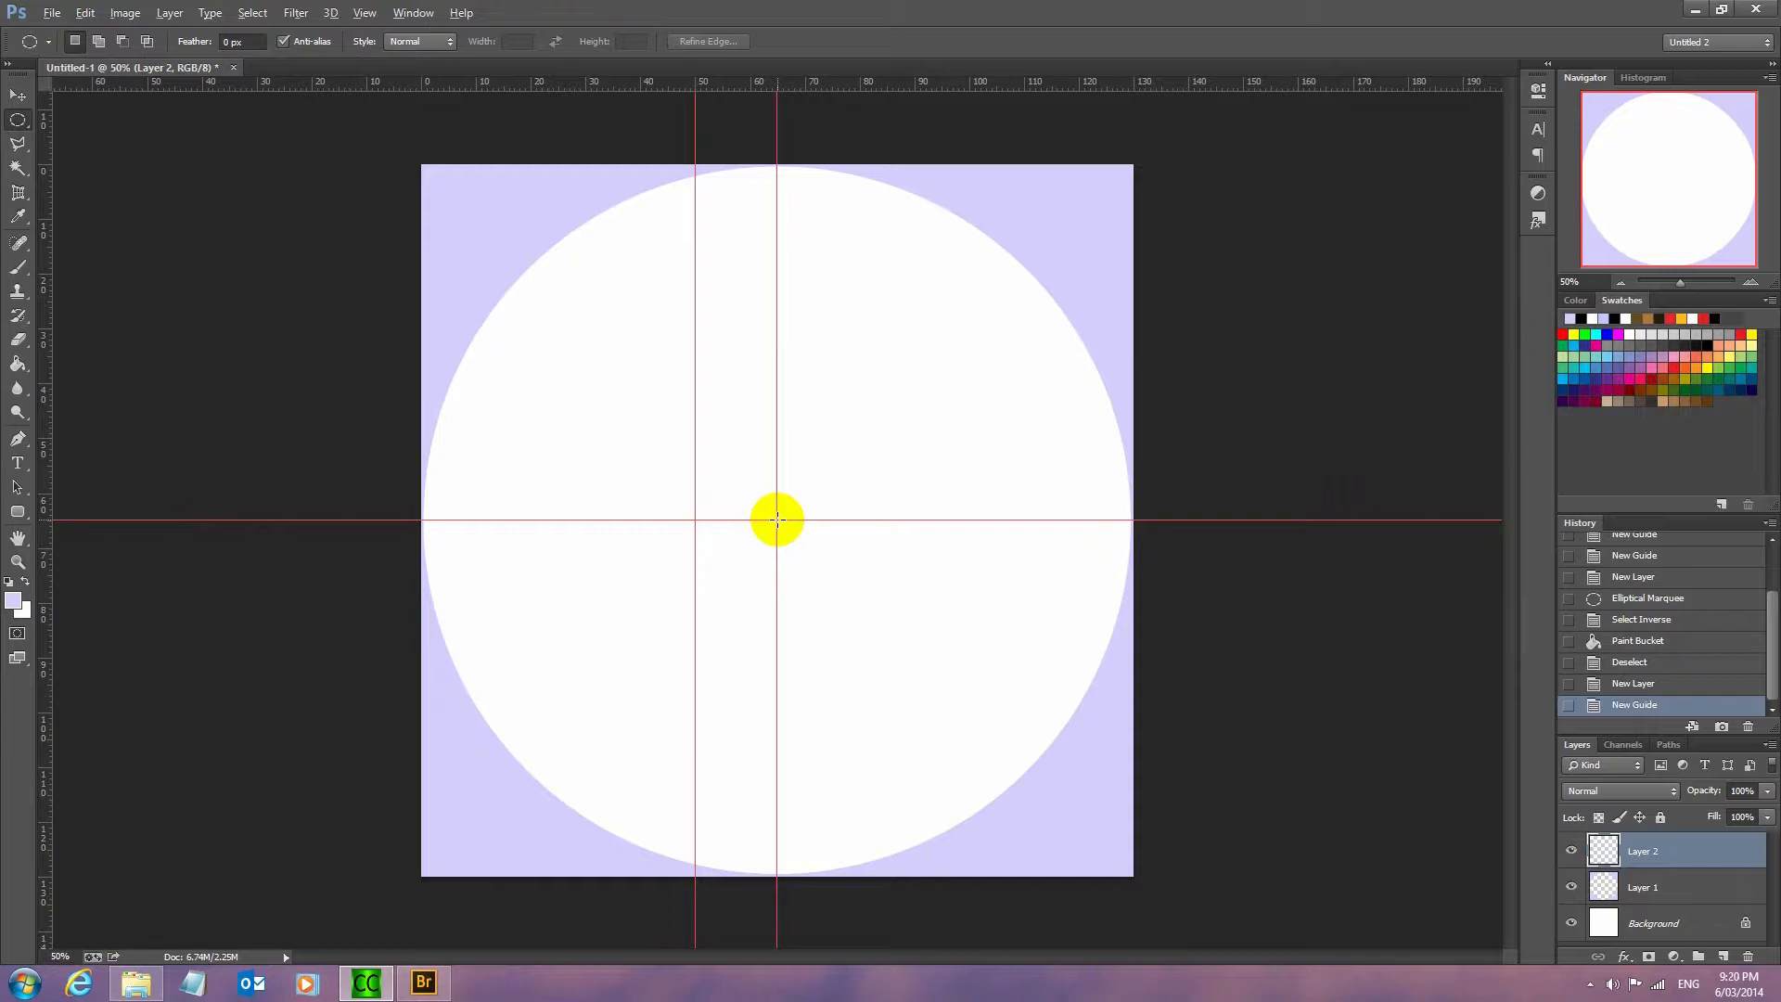
drag(778, 519, 668, 439)
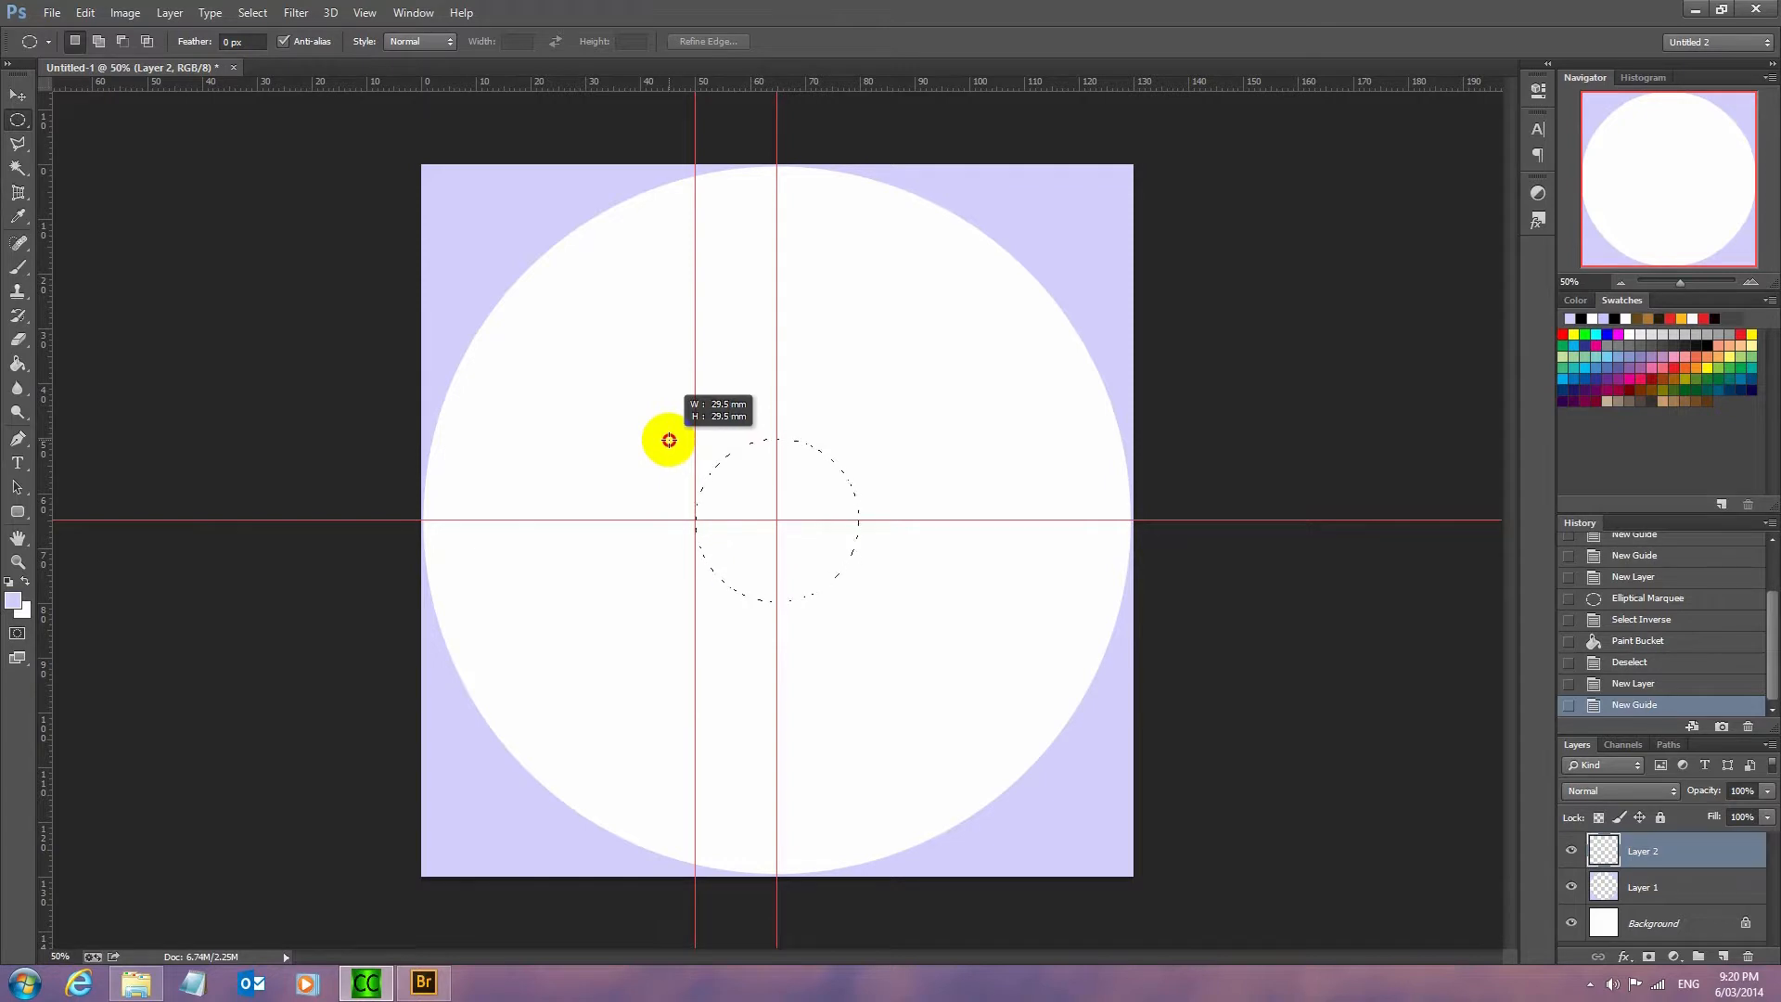
drag(669, 439, 665, 442)
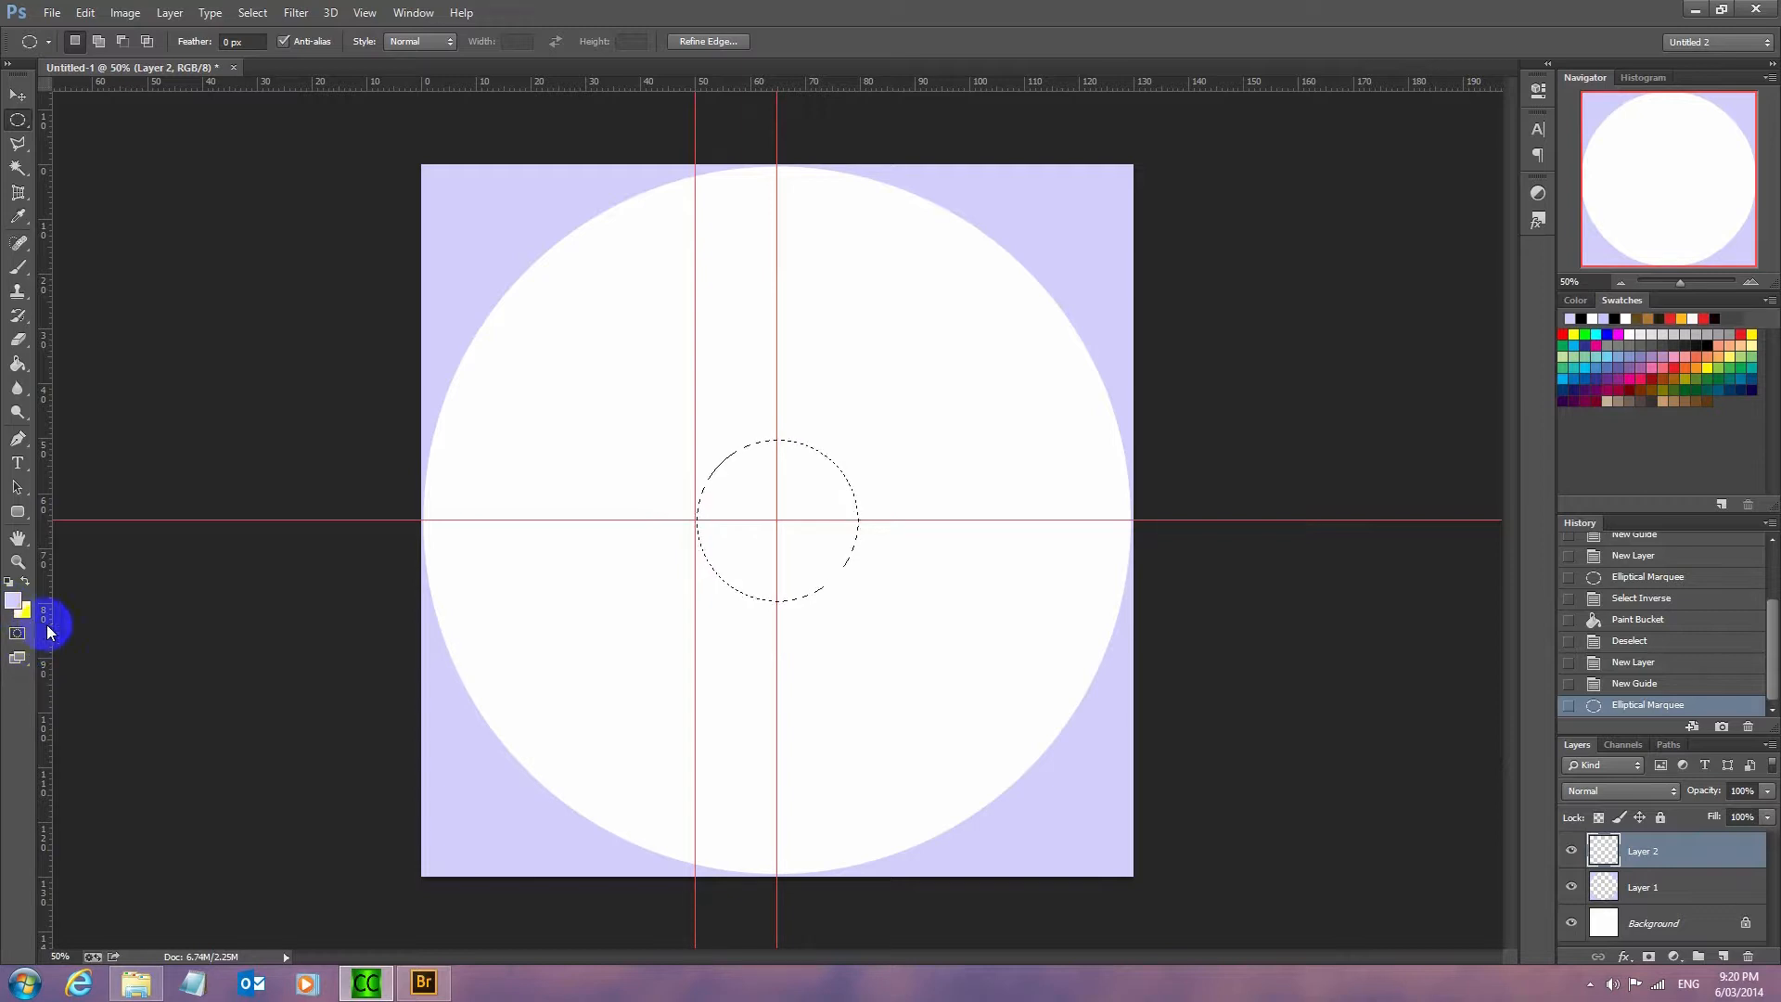
Reset the foreground colour to black, fill the small central circle with the Paint Bucket, and deselect.
key(d)
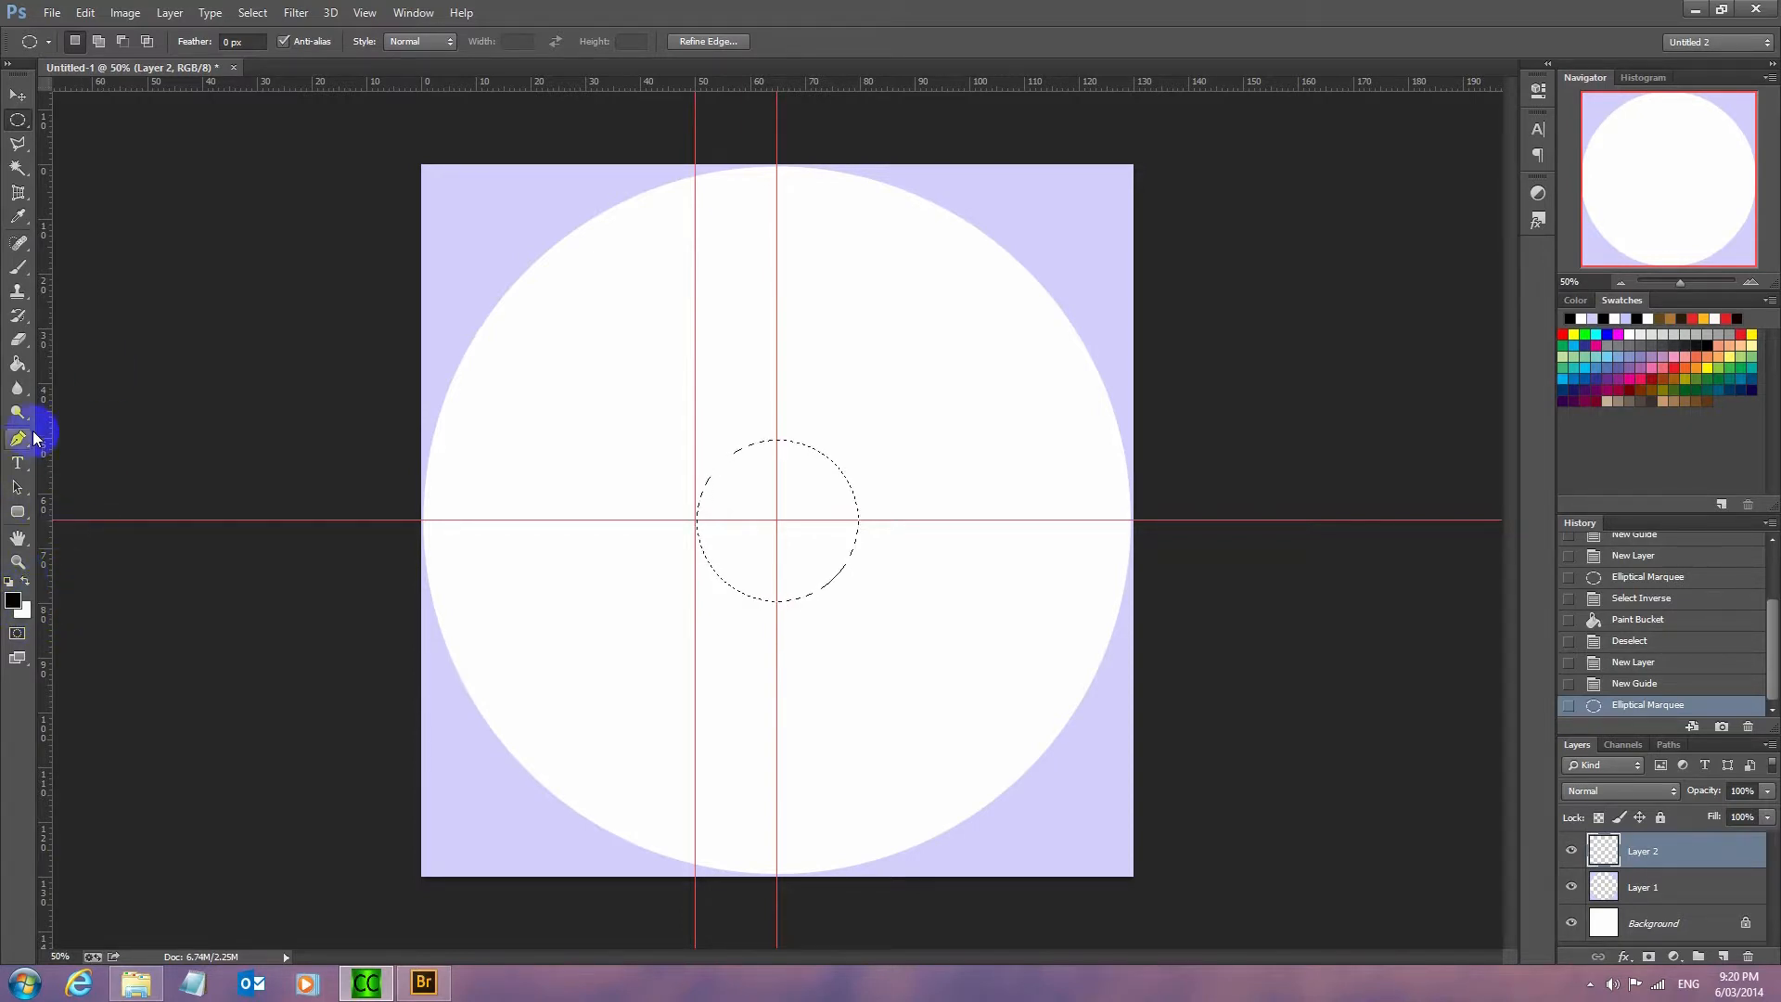
click(16, 366)
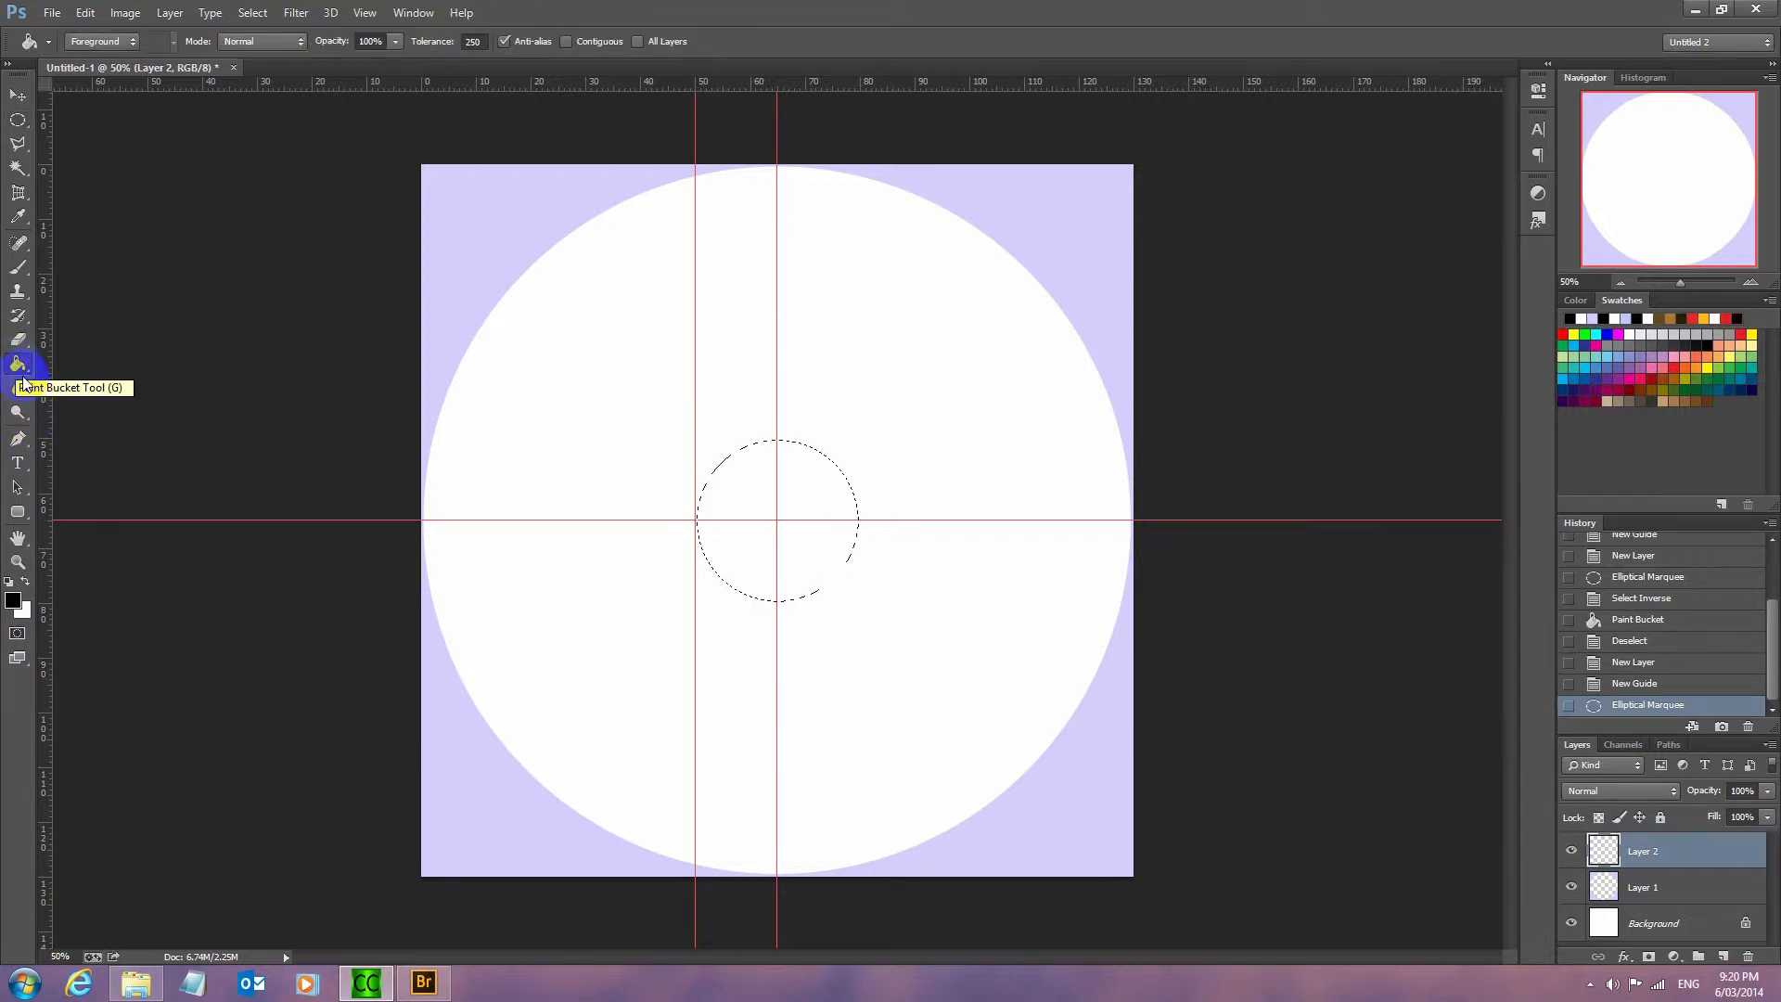
click(739, 536)
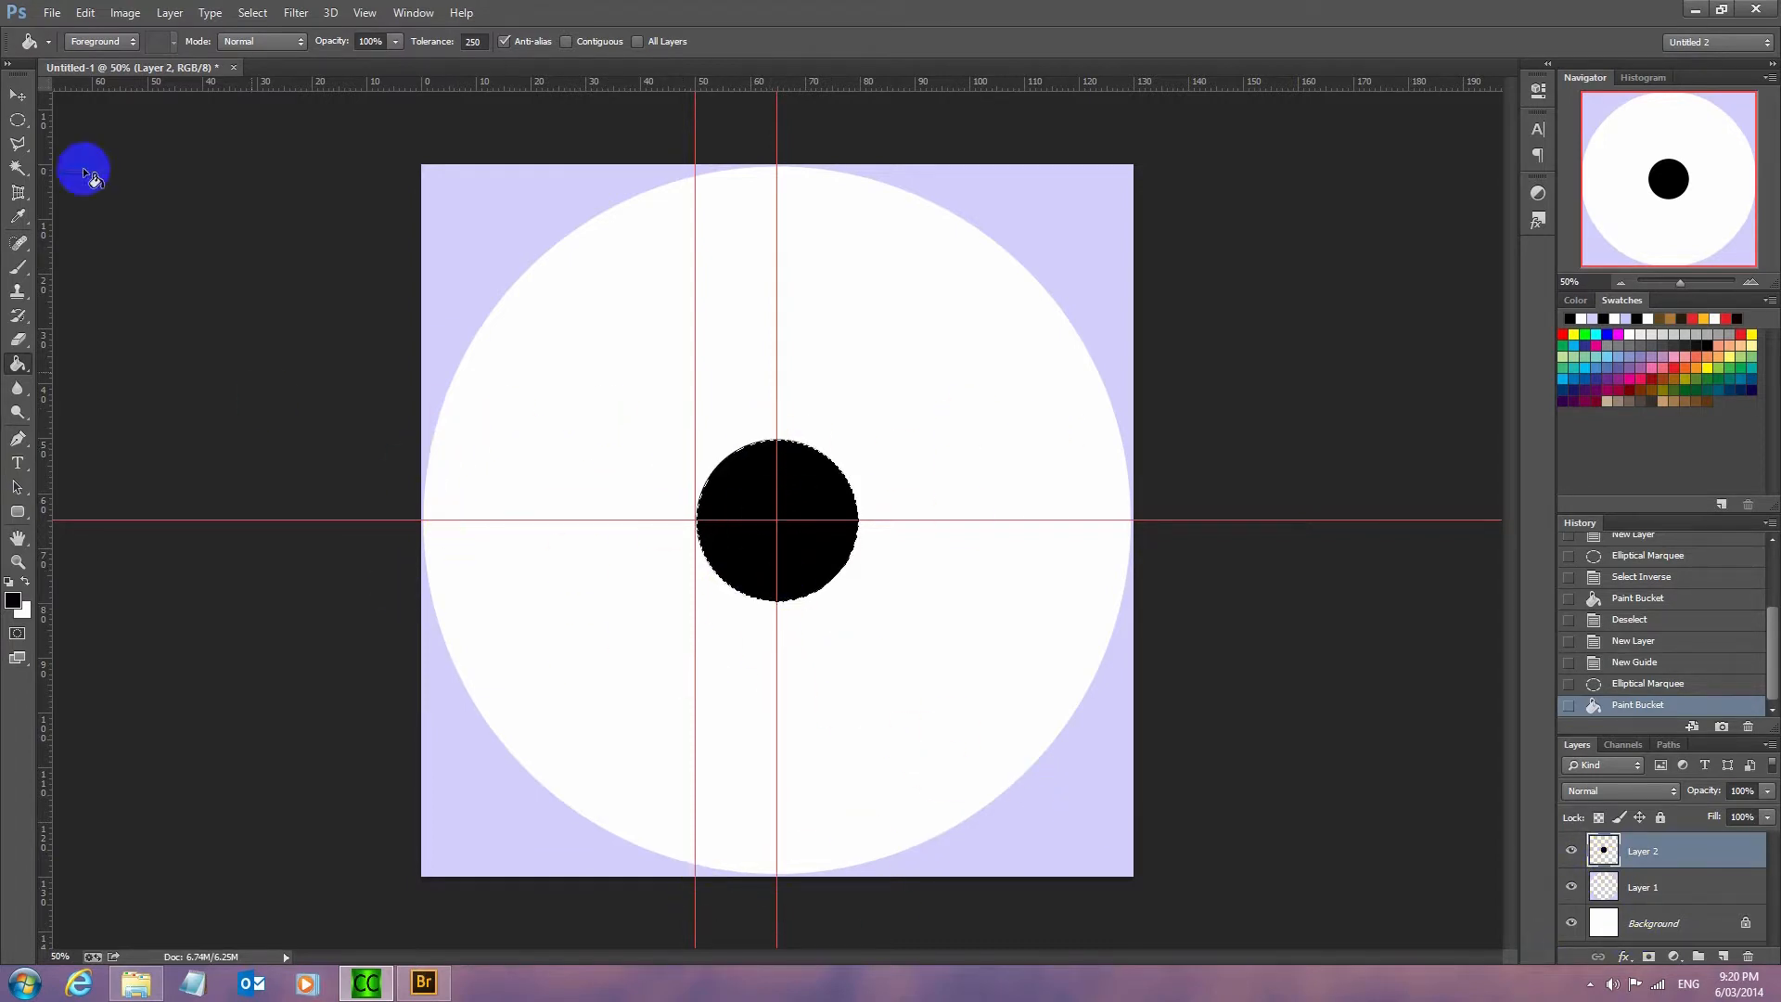
click(16, 96)
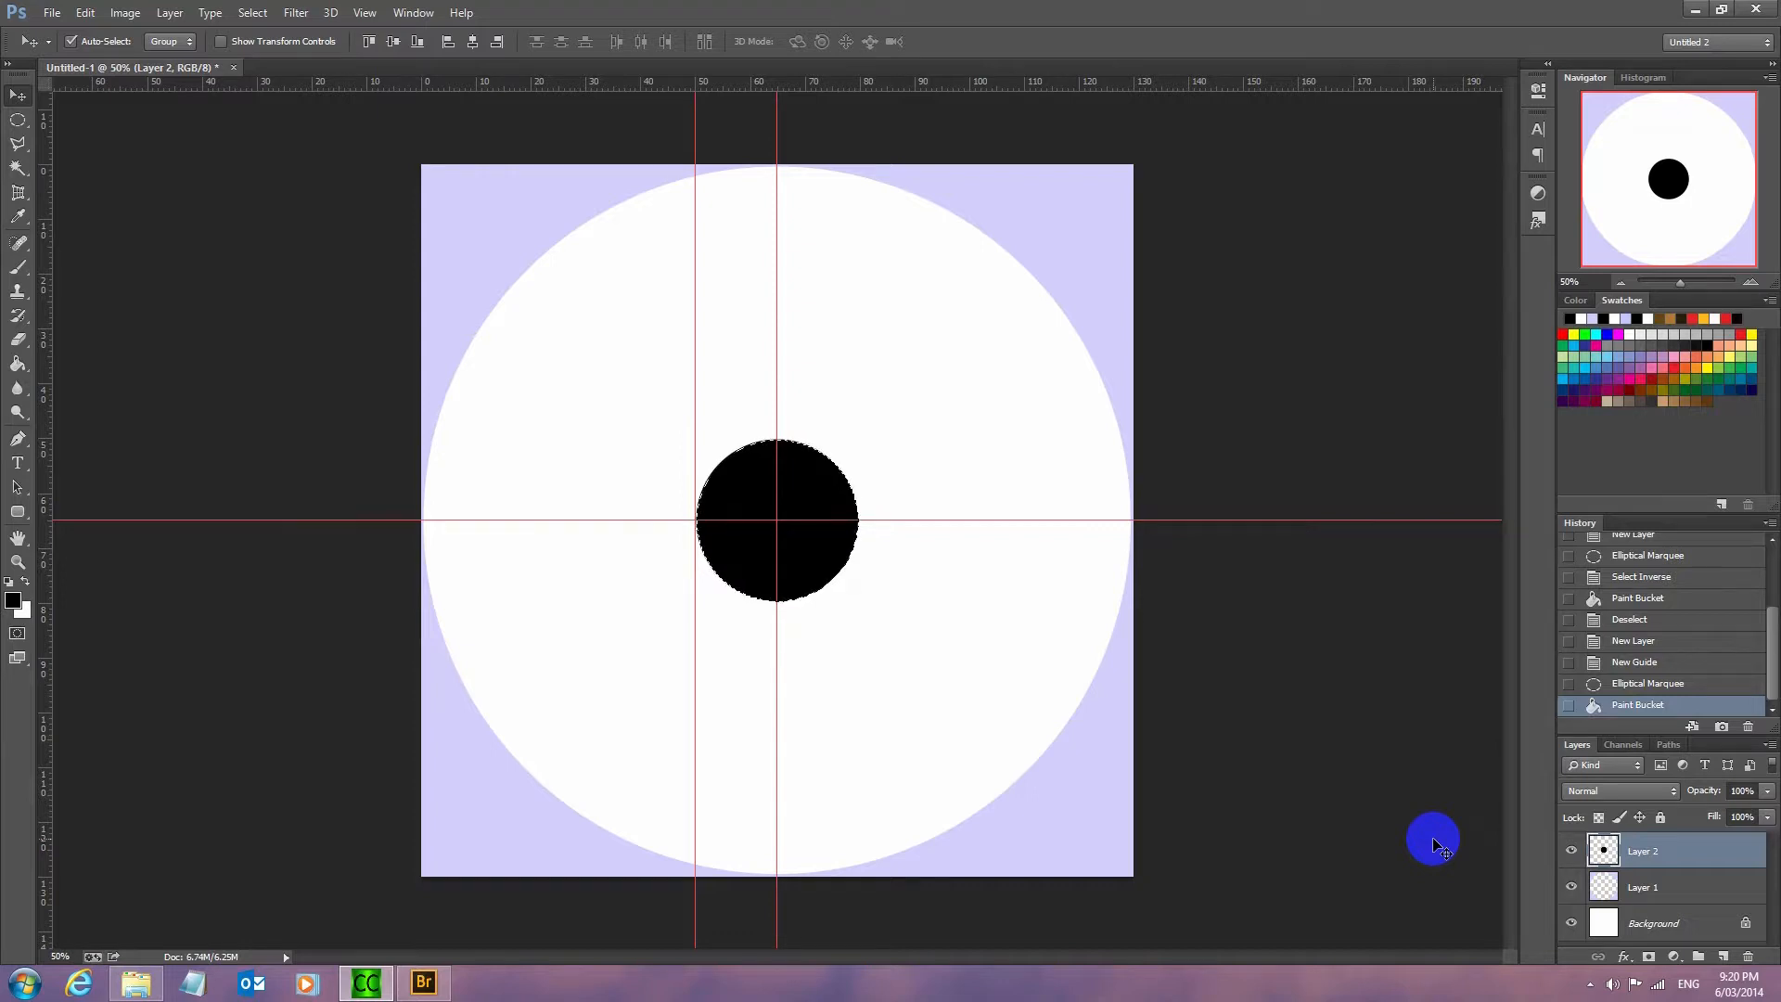
key(ctrl+d)
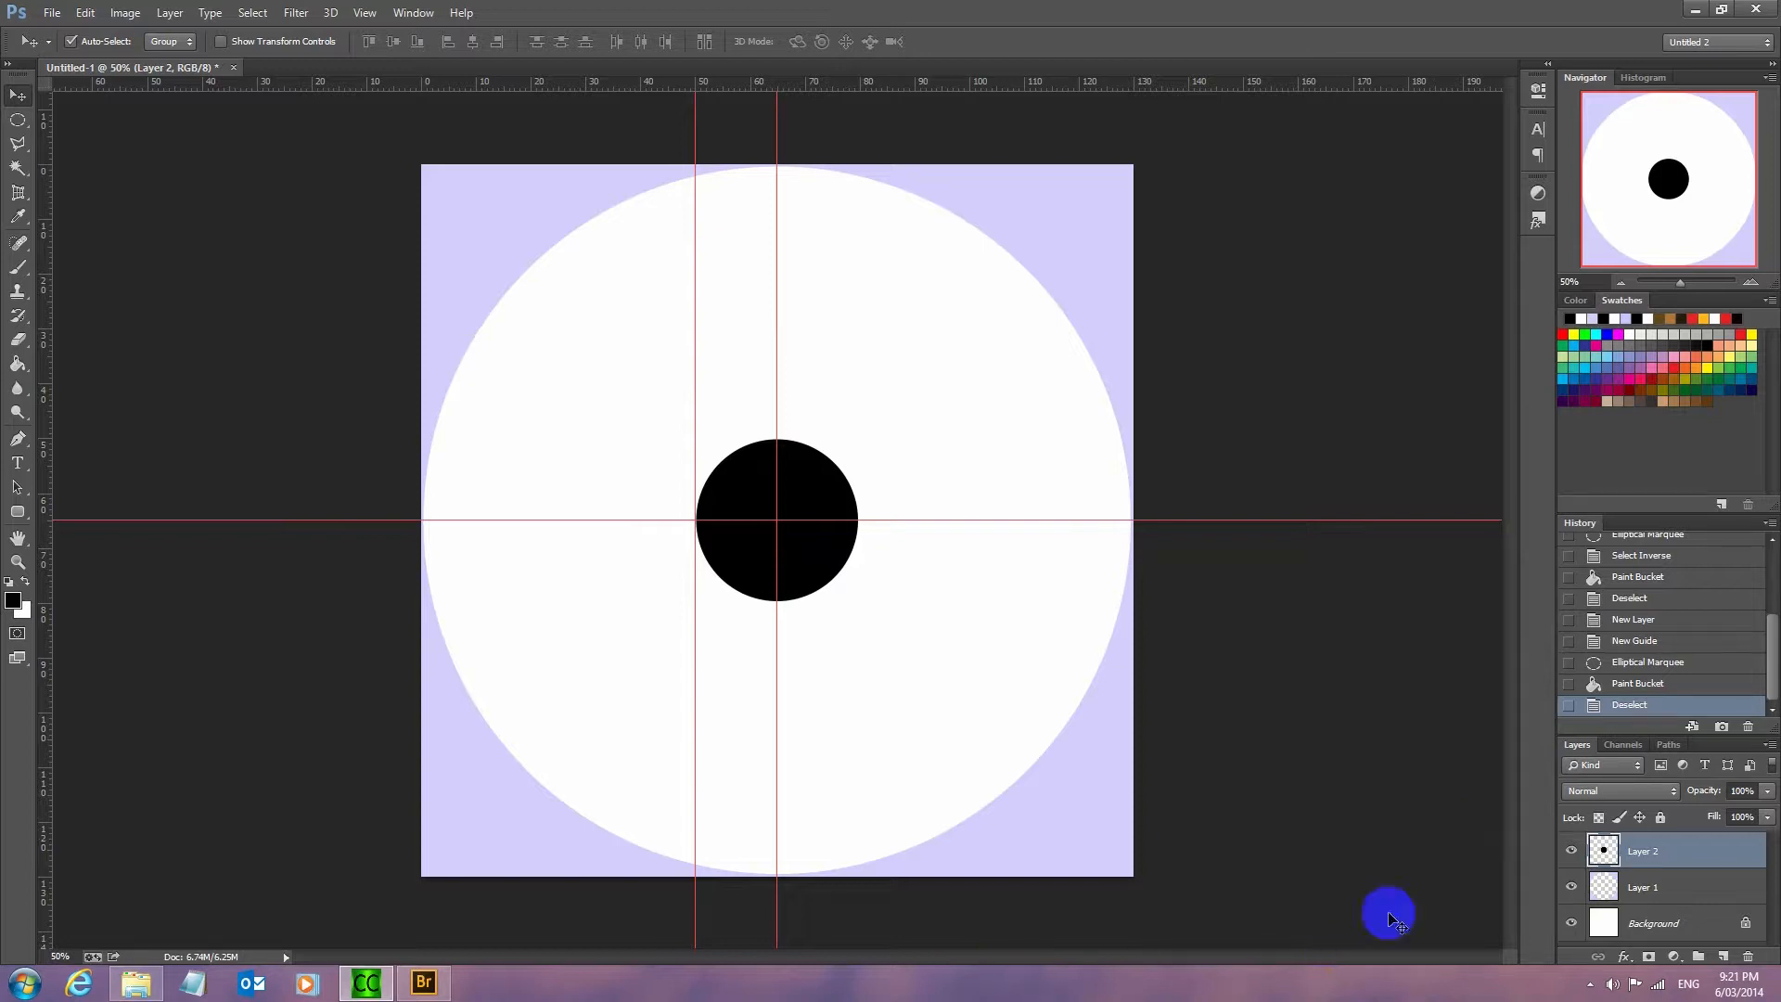
Rename the layer holding the lavender corners to Border.
double_click(1650, 897)
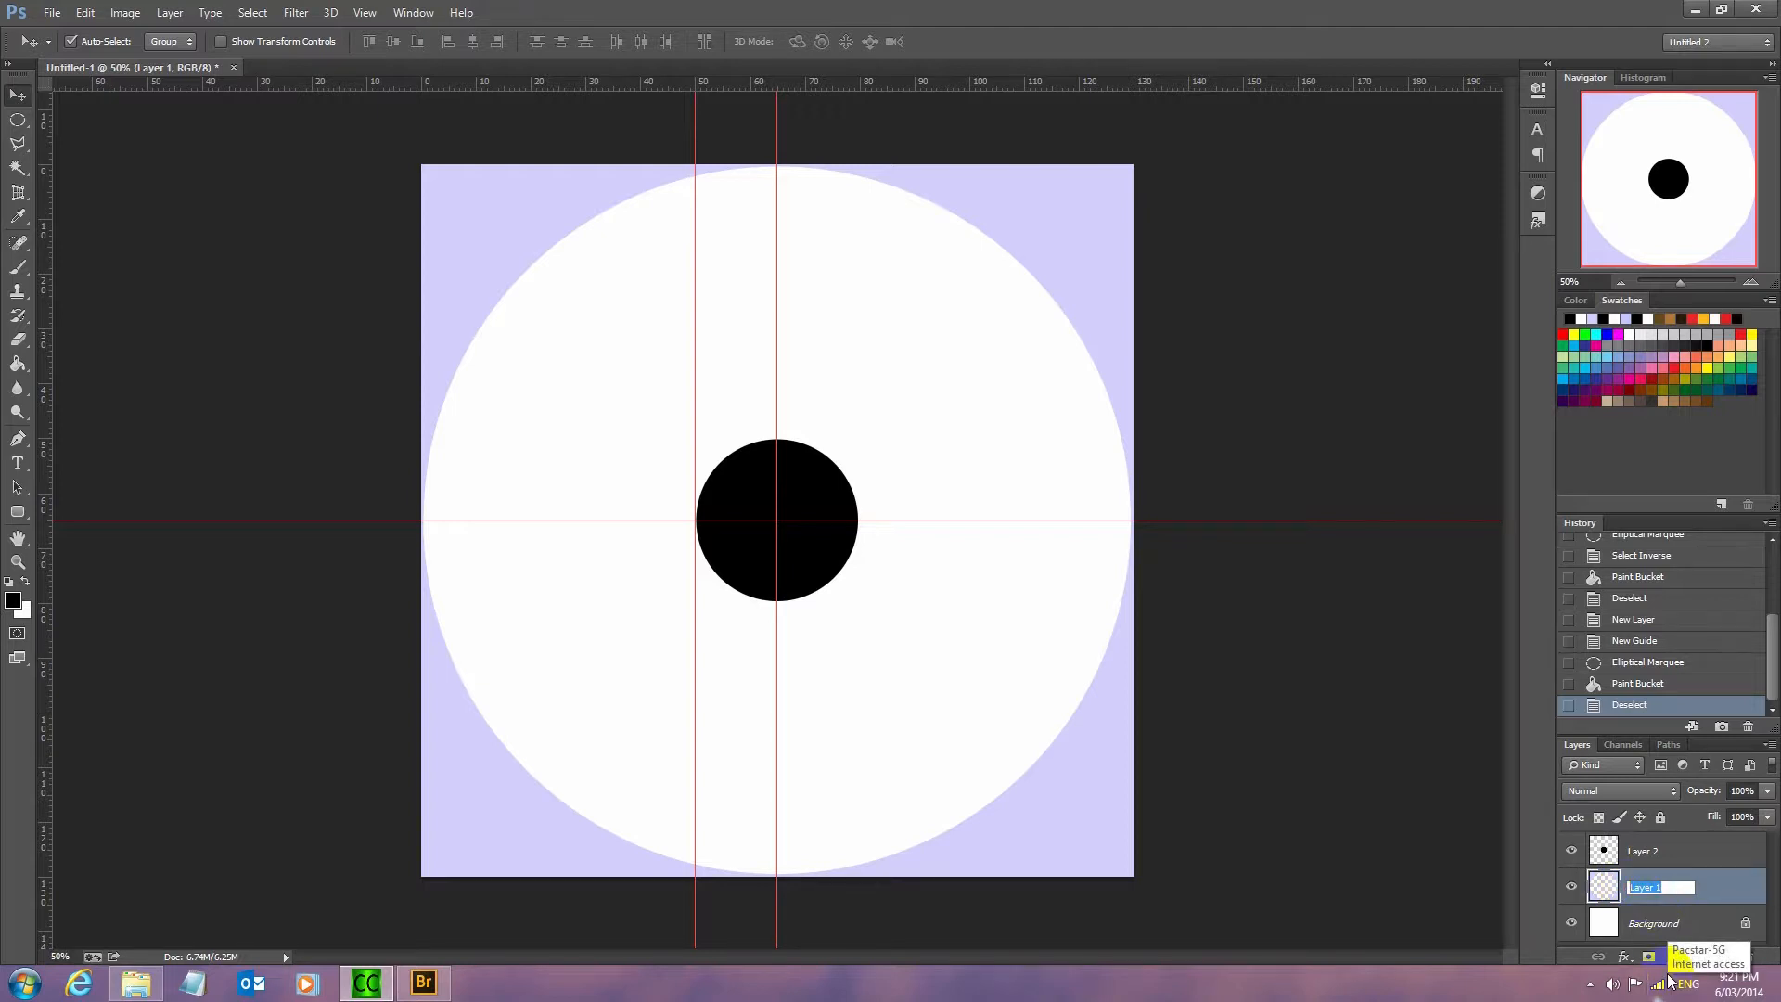
text(Border)
click(1748, 894)
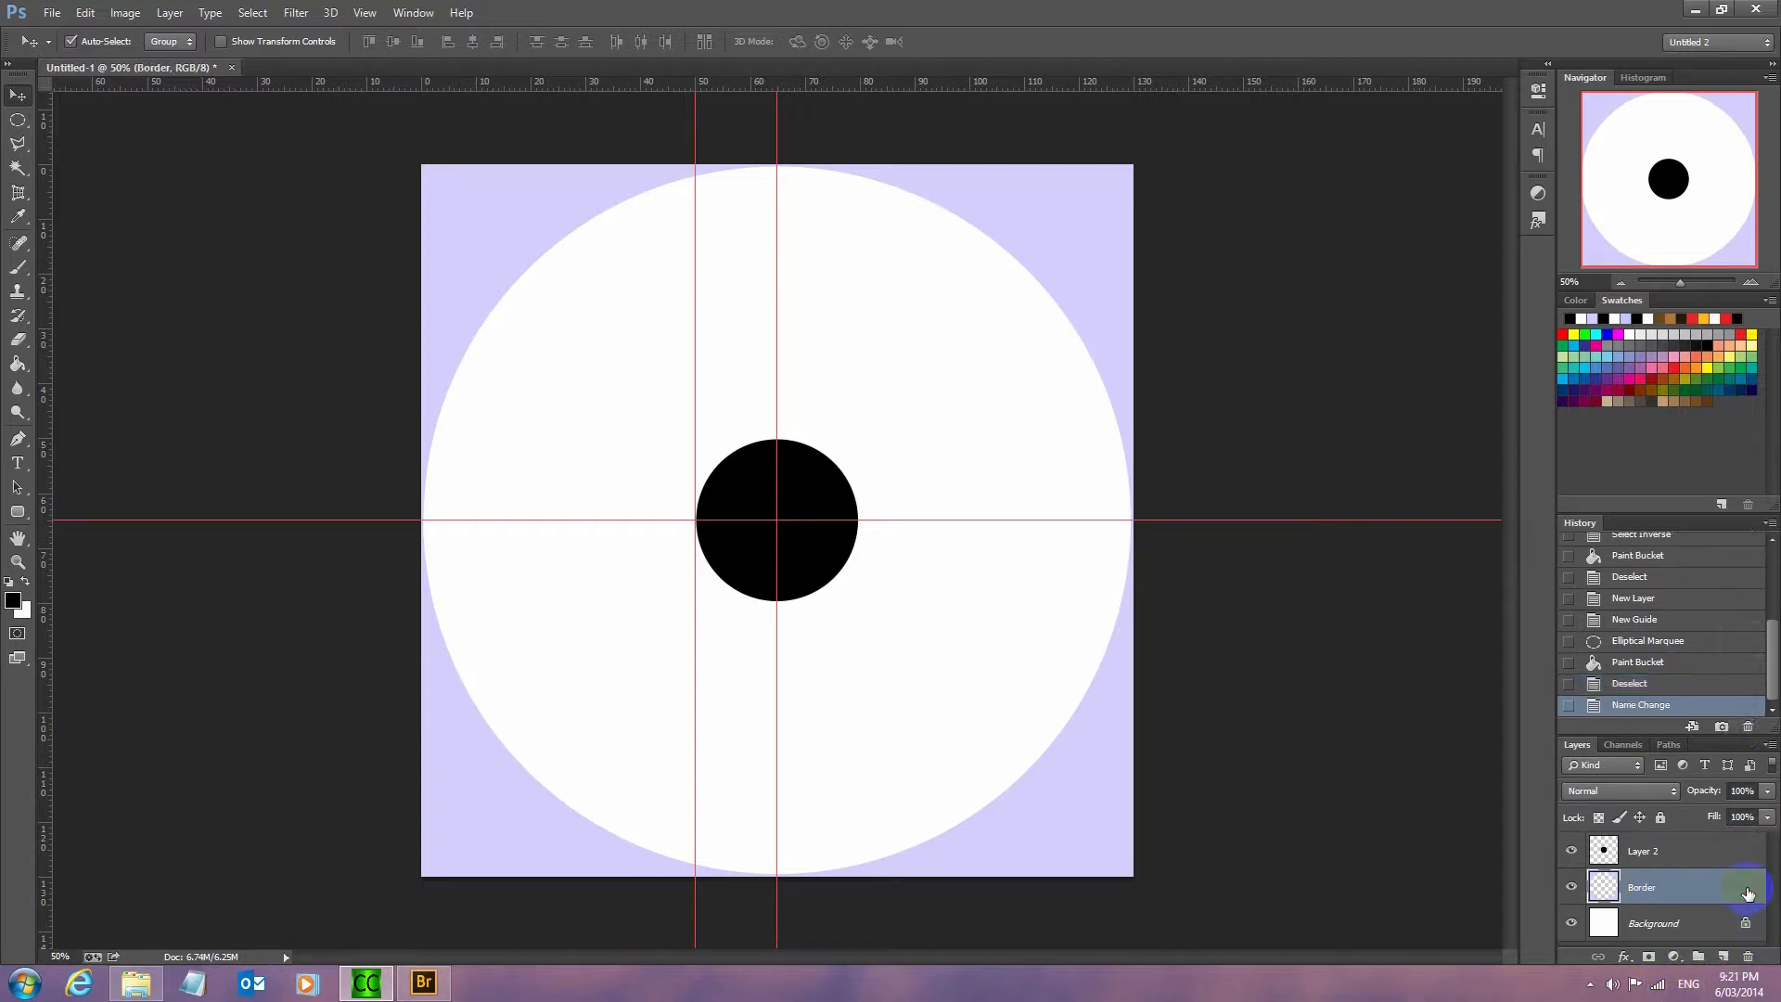
Rename the black circle's layer to Centre and make the Background layer active.
double_click(1644, 852)
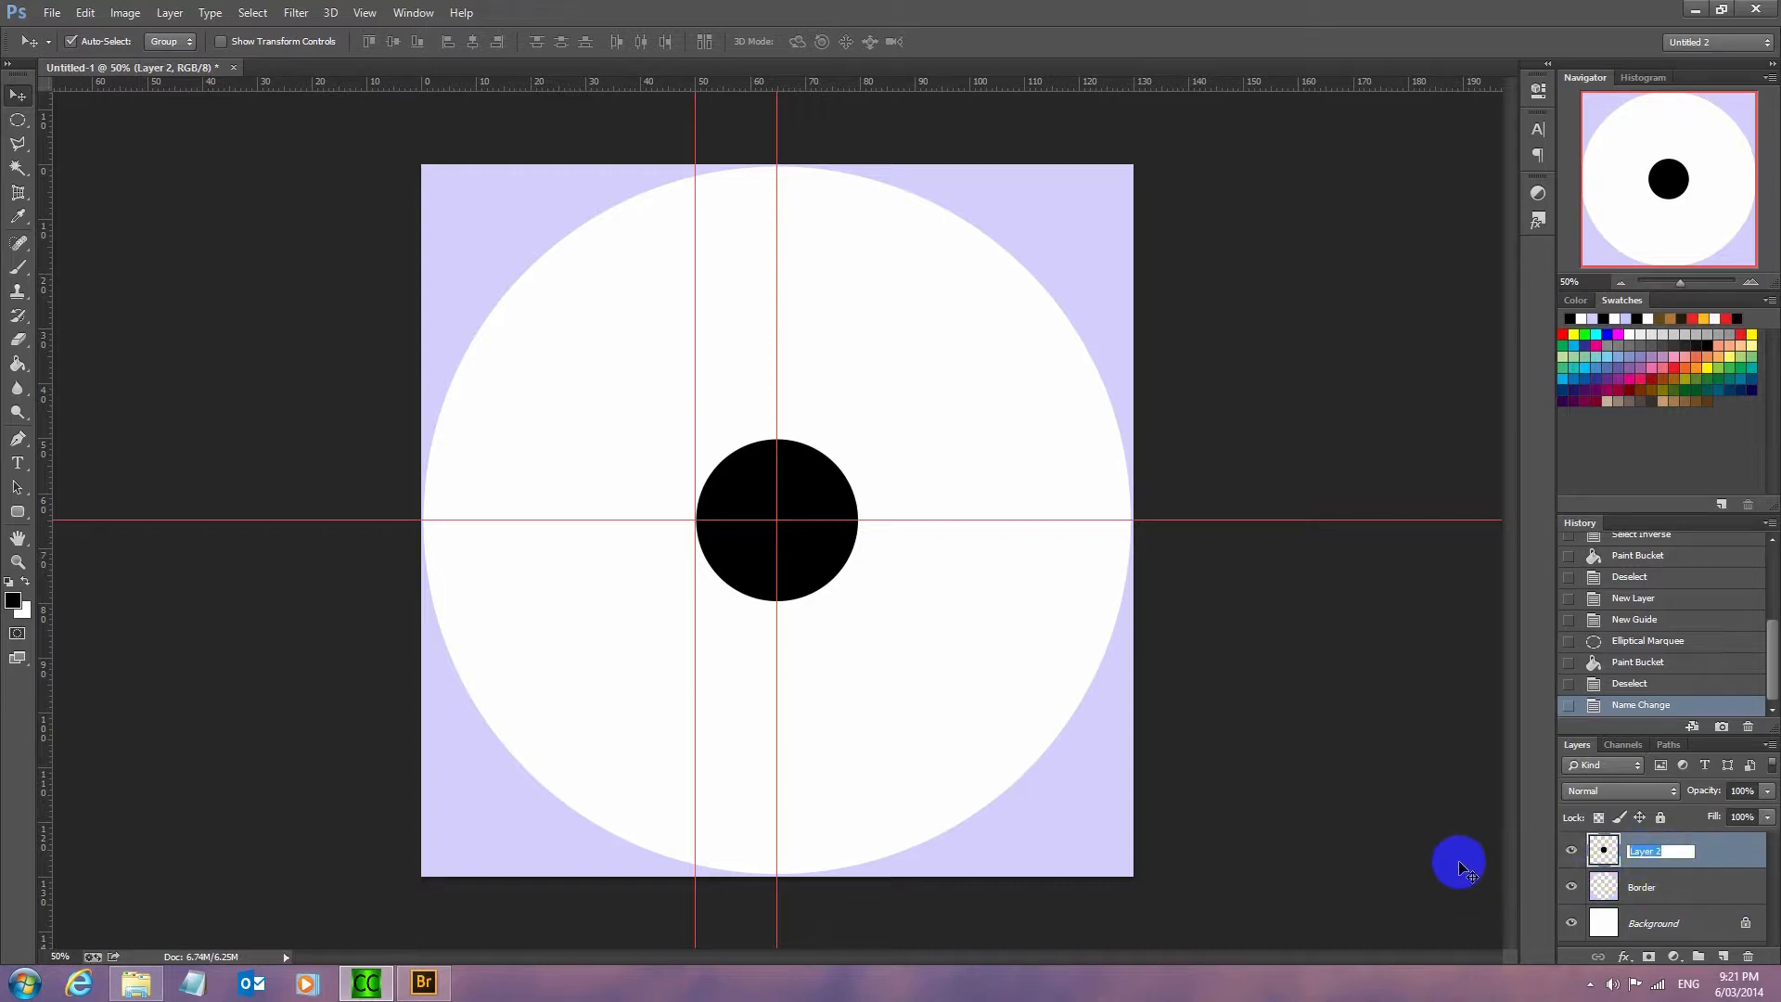
text(Centre)
click(1744, 856)
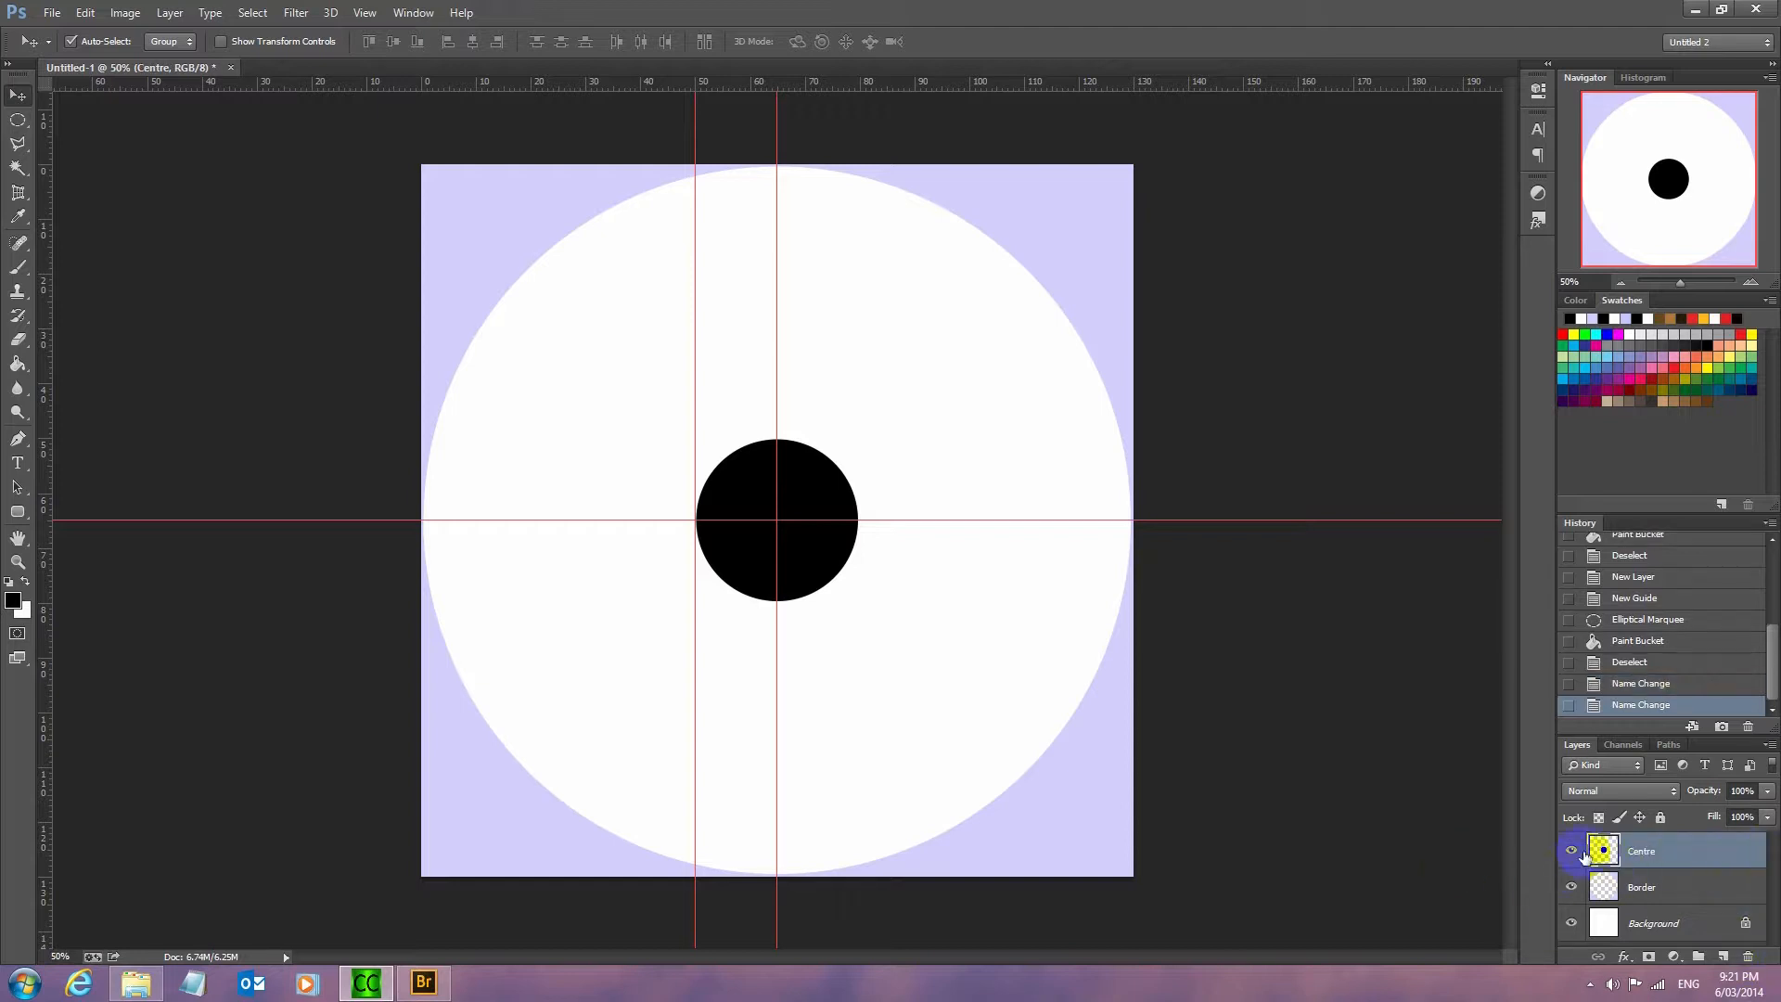
click(891, 663)
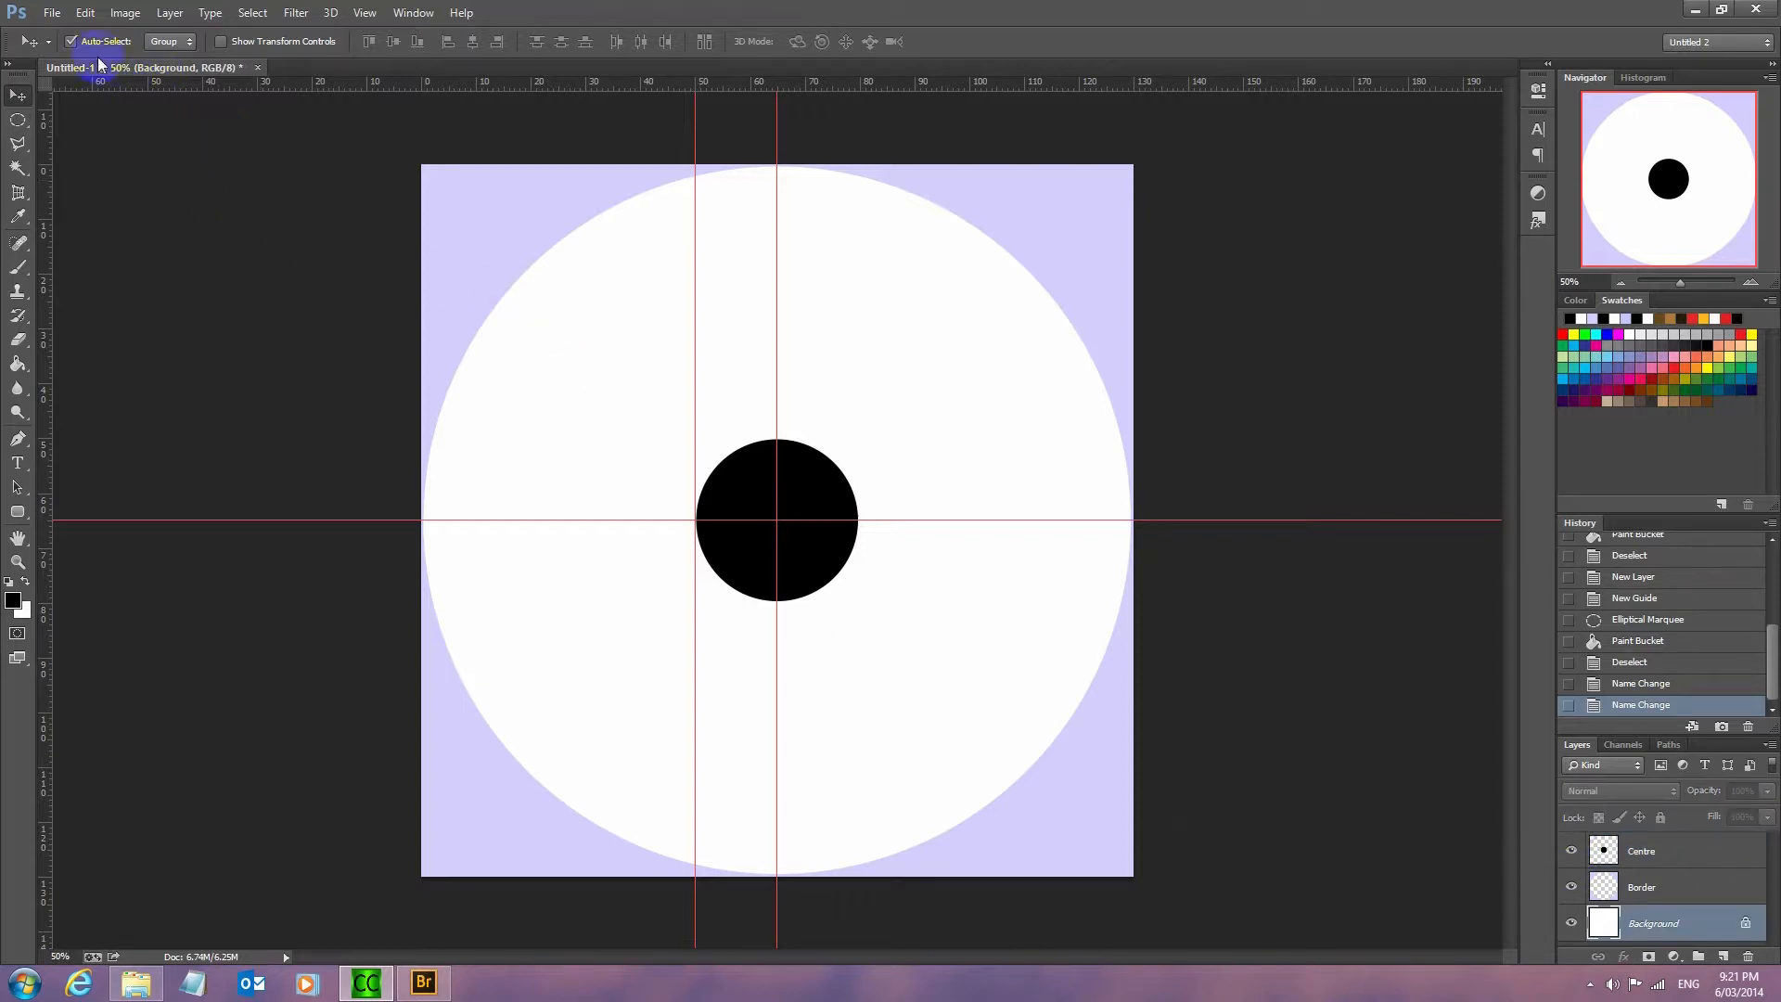
Save the document as a layered Photoshop file named DVD 1 in the Desktop's My Pics folder, with Maximize Compatibility on.
click(53, 13)
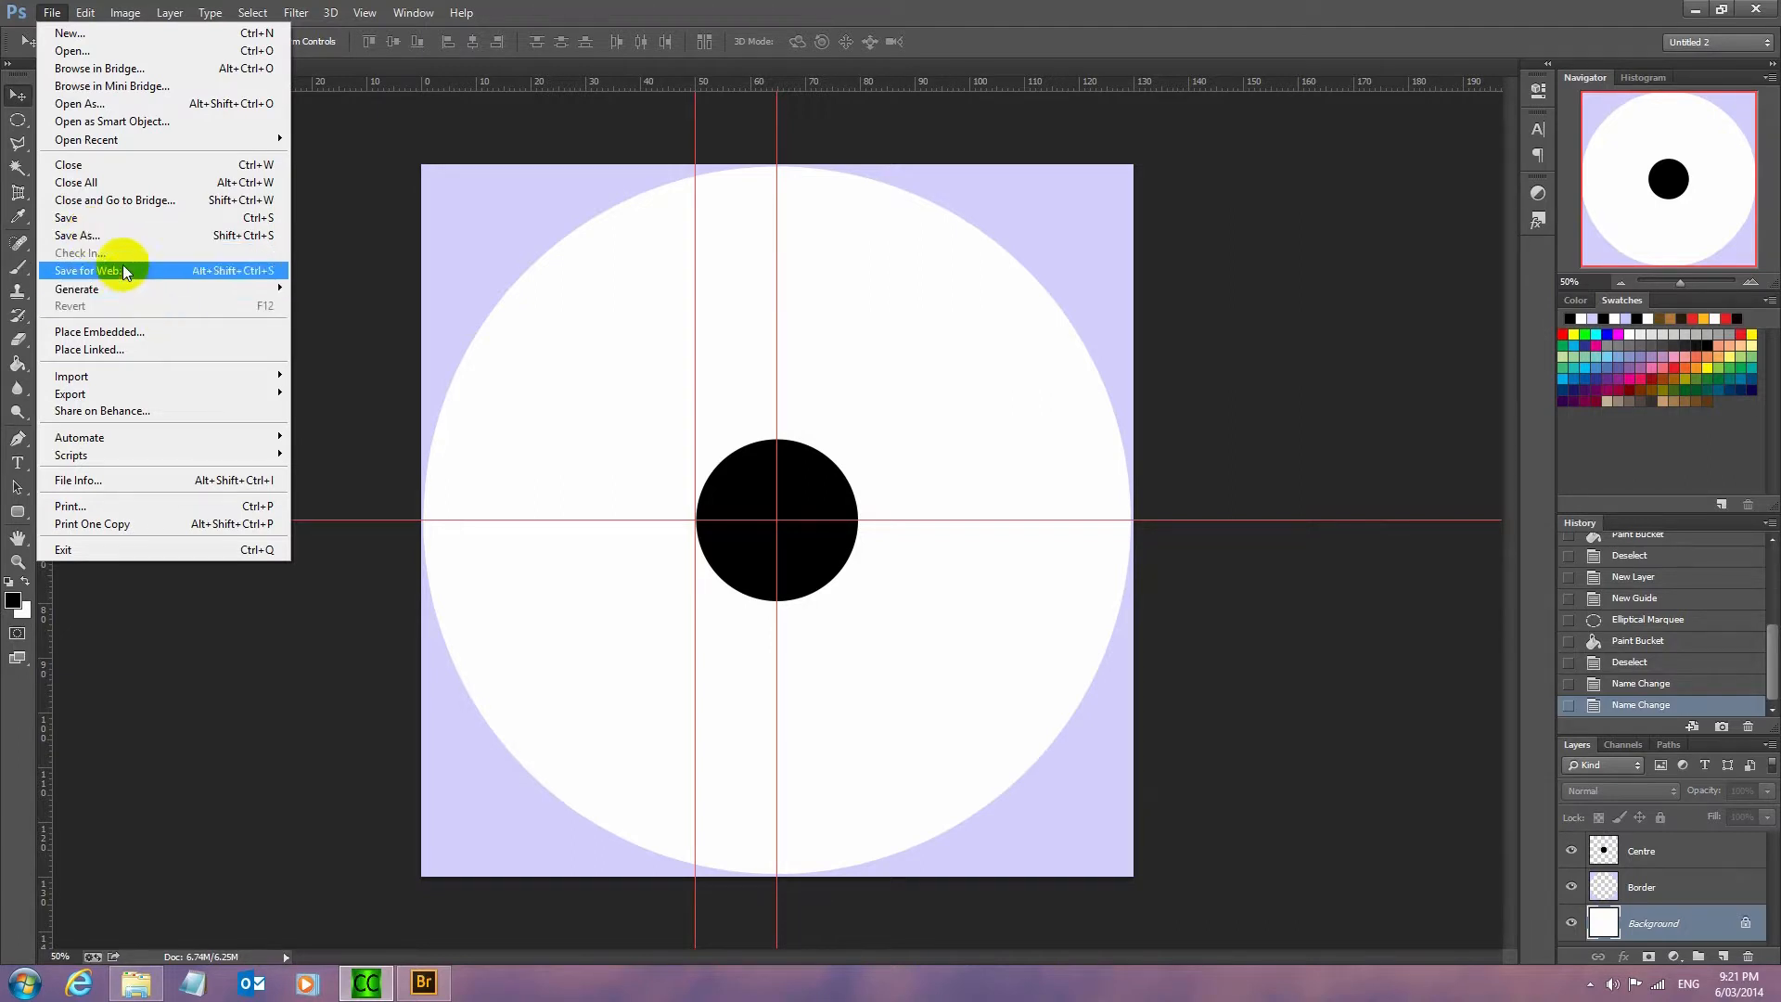
click(80, 236)
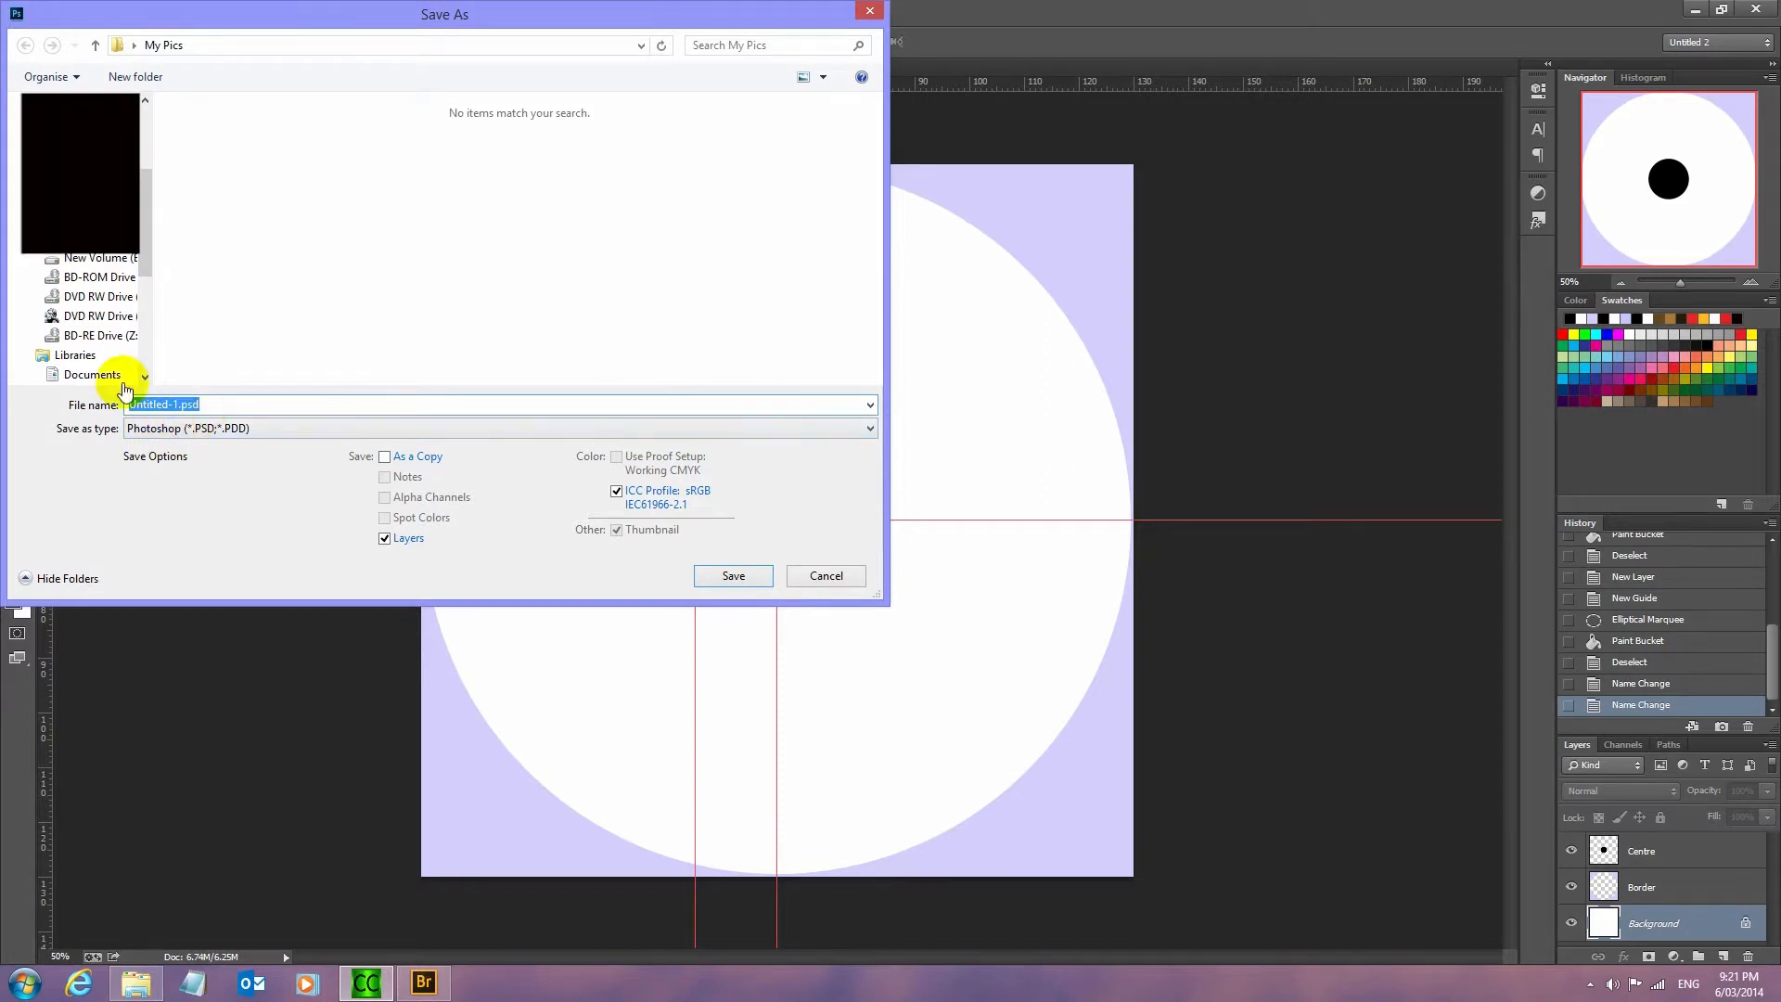
drag(143, 204, 148, 146)
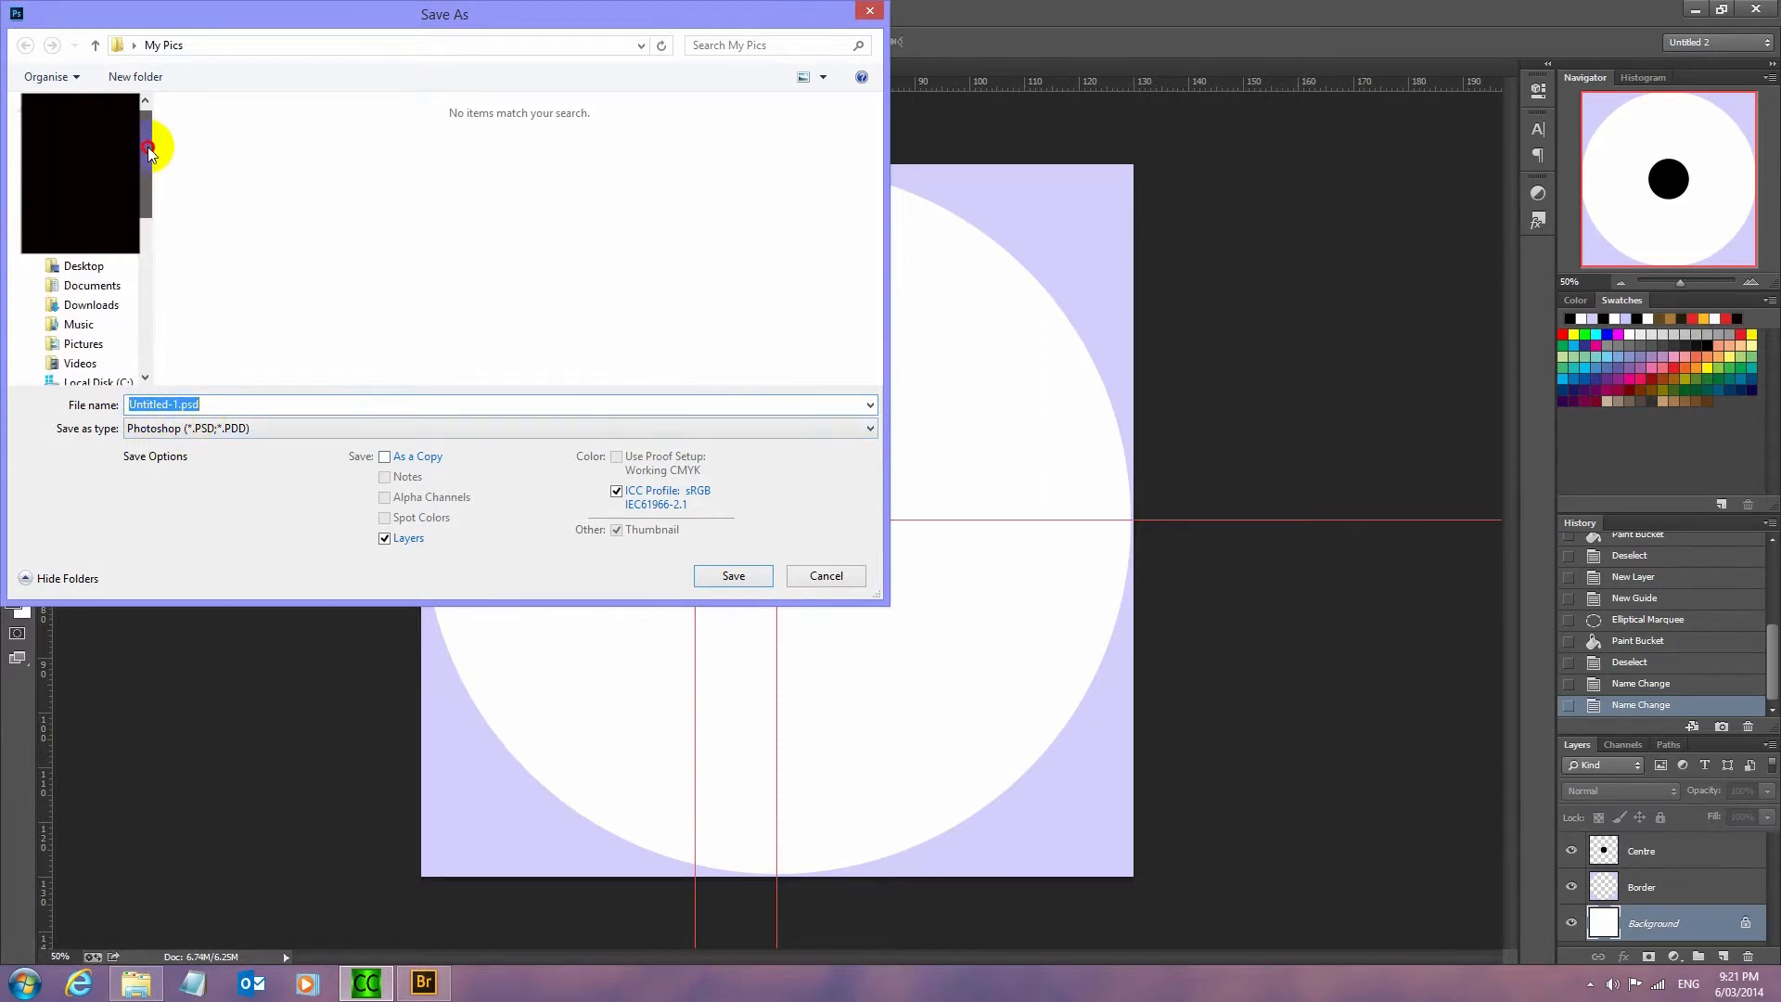
click(113, 275)
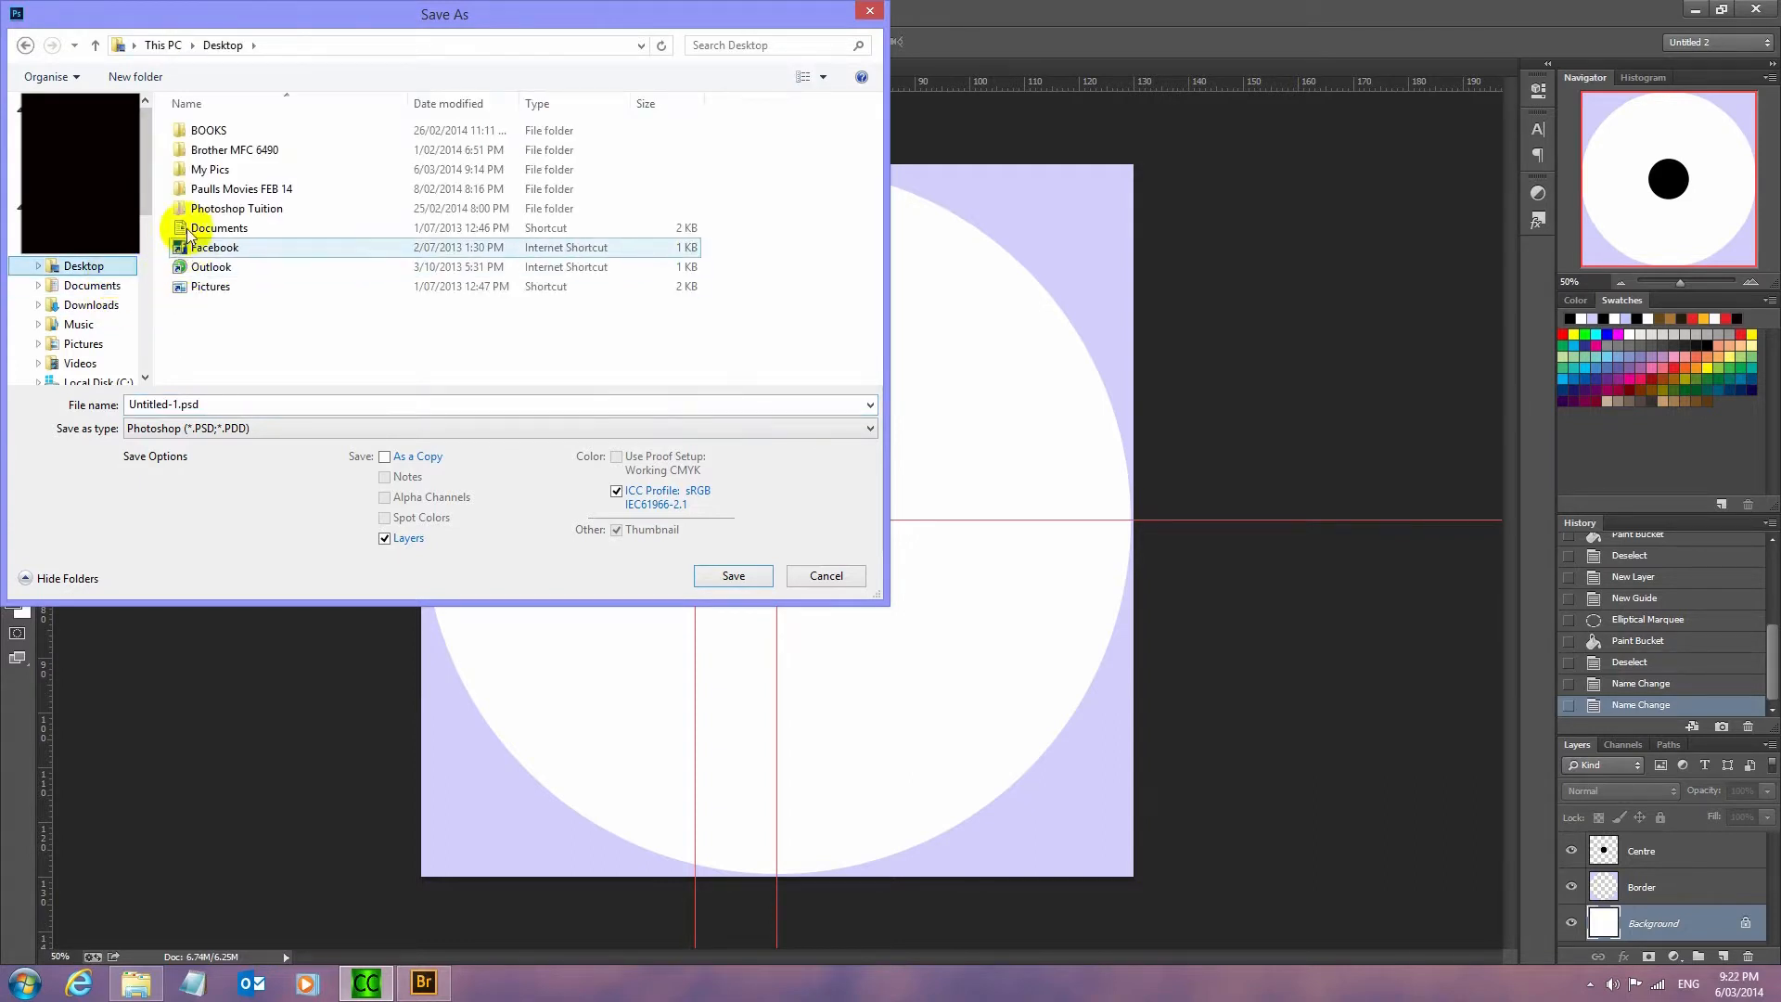
double_click(215, 171)
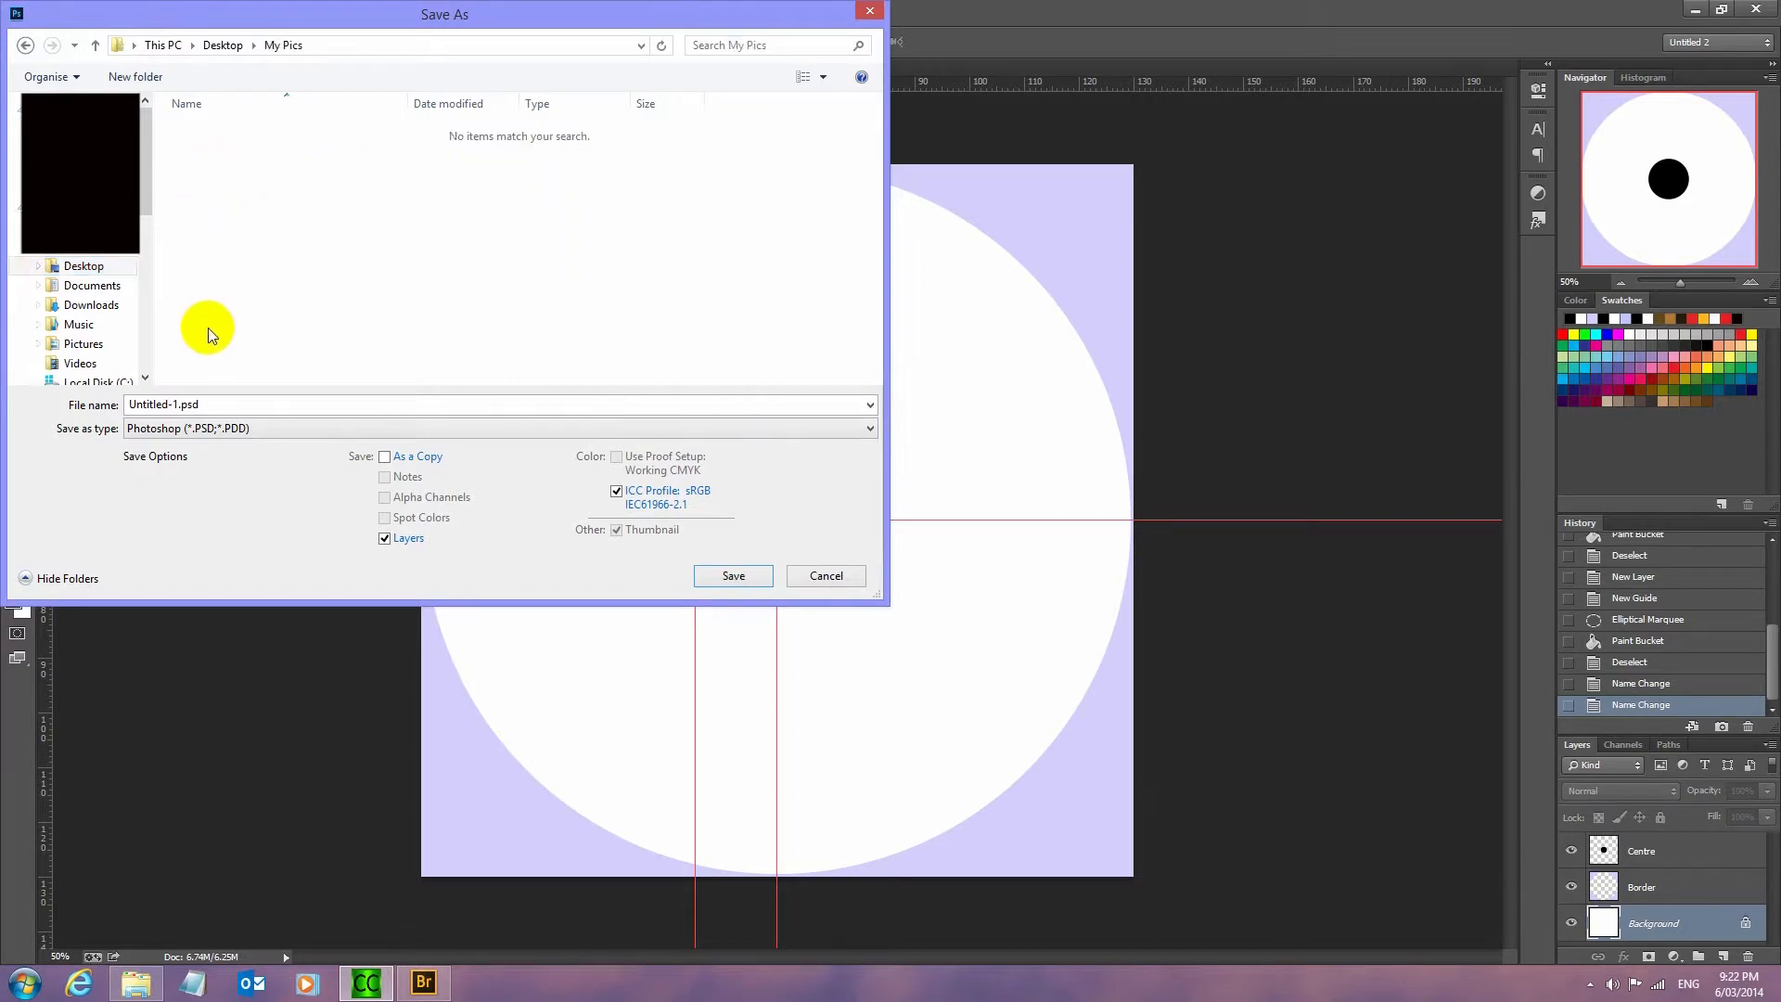
double_click(180, 406)
drag(179, 405, 73, 400)
text(DVD 1)
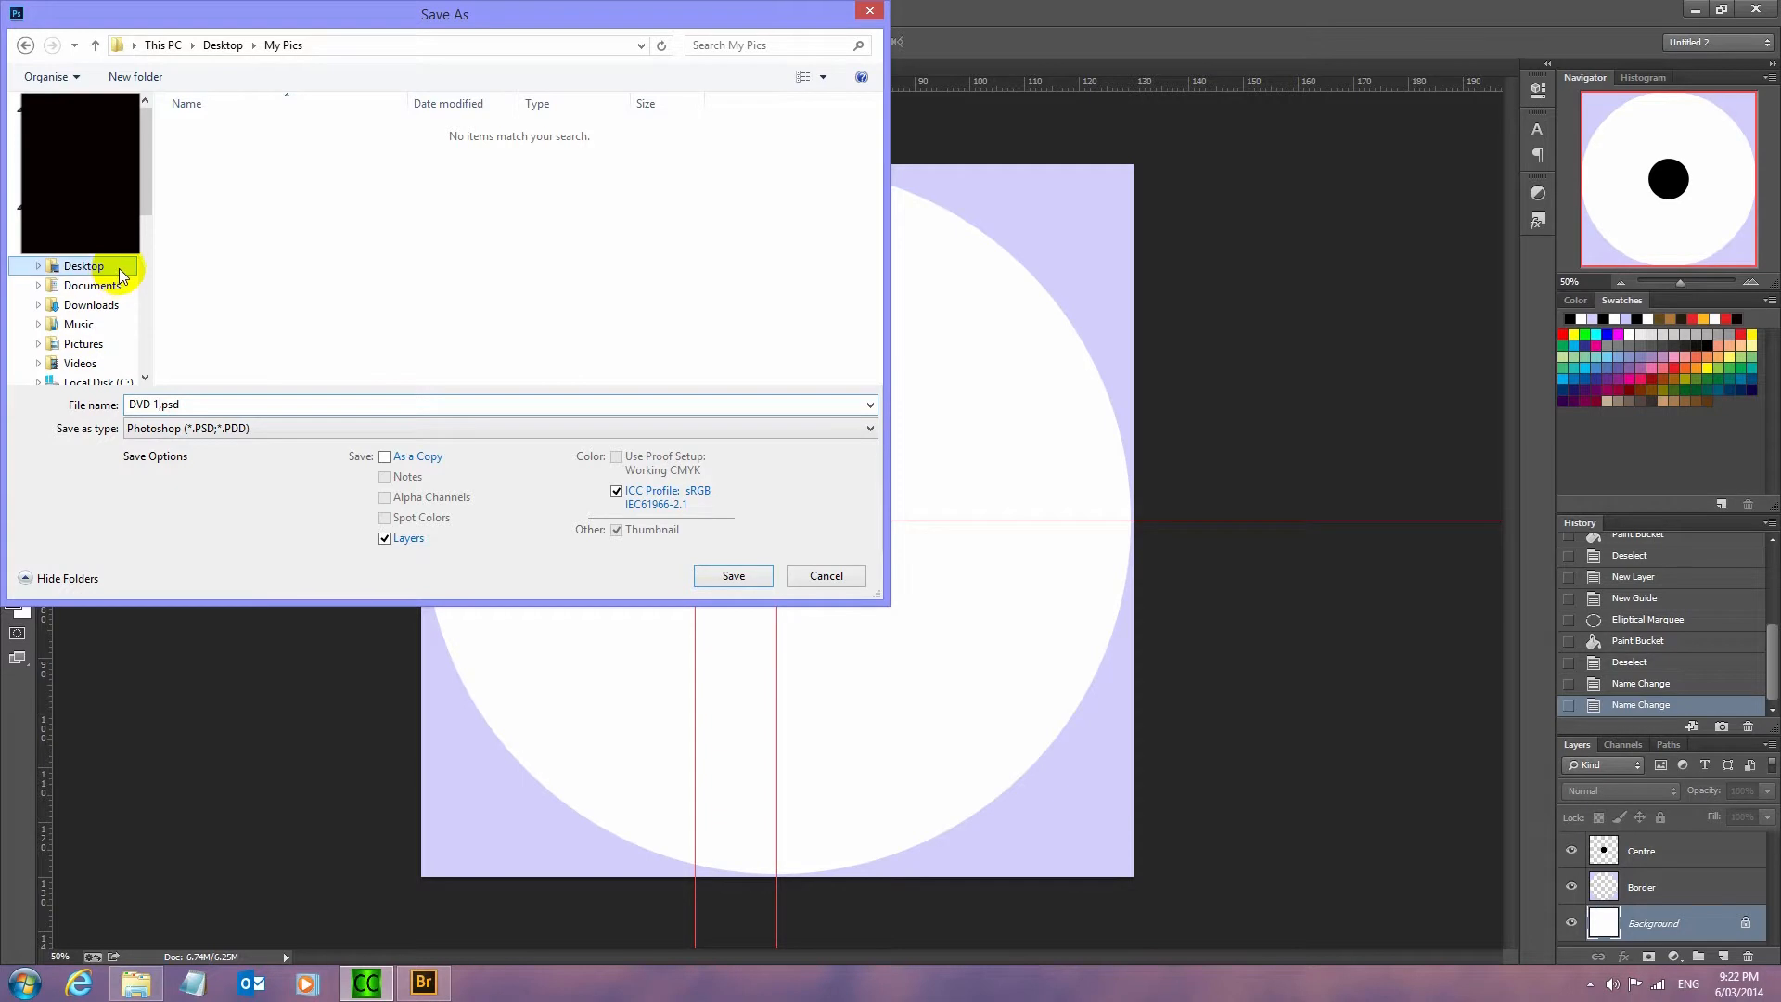
click(723, 573)
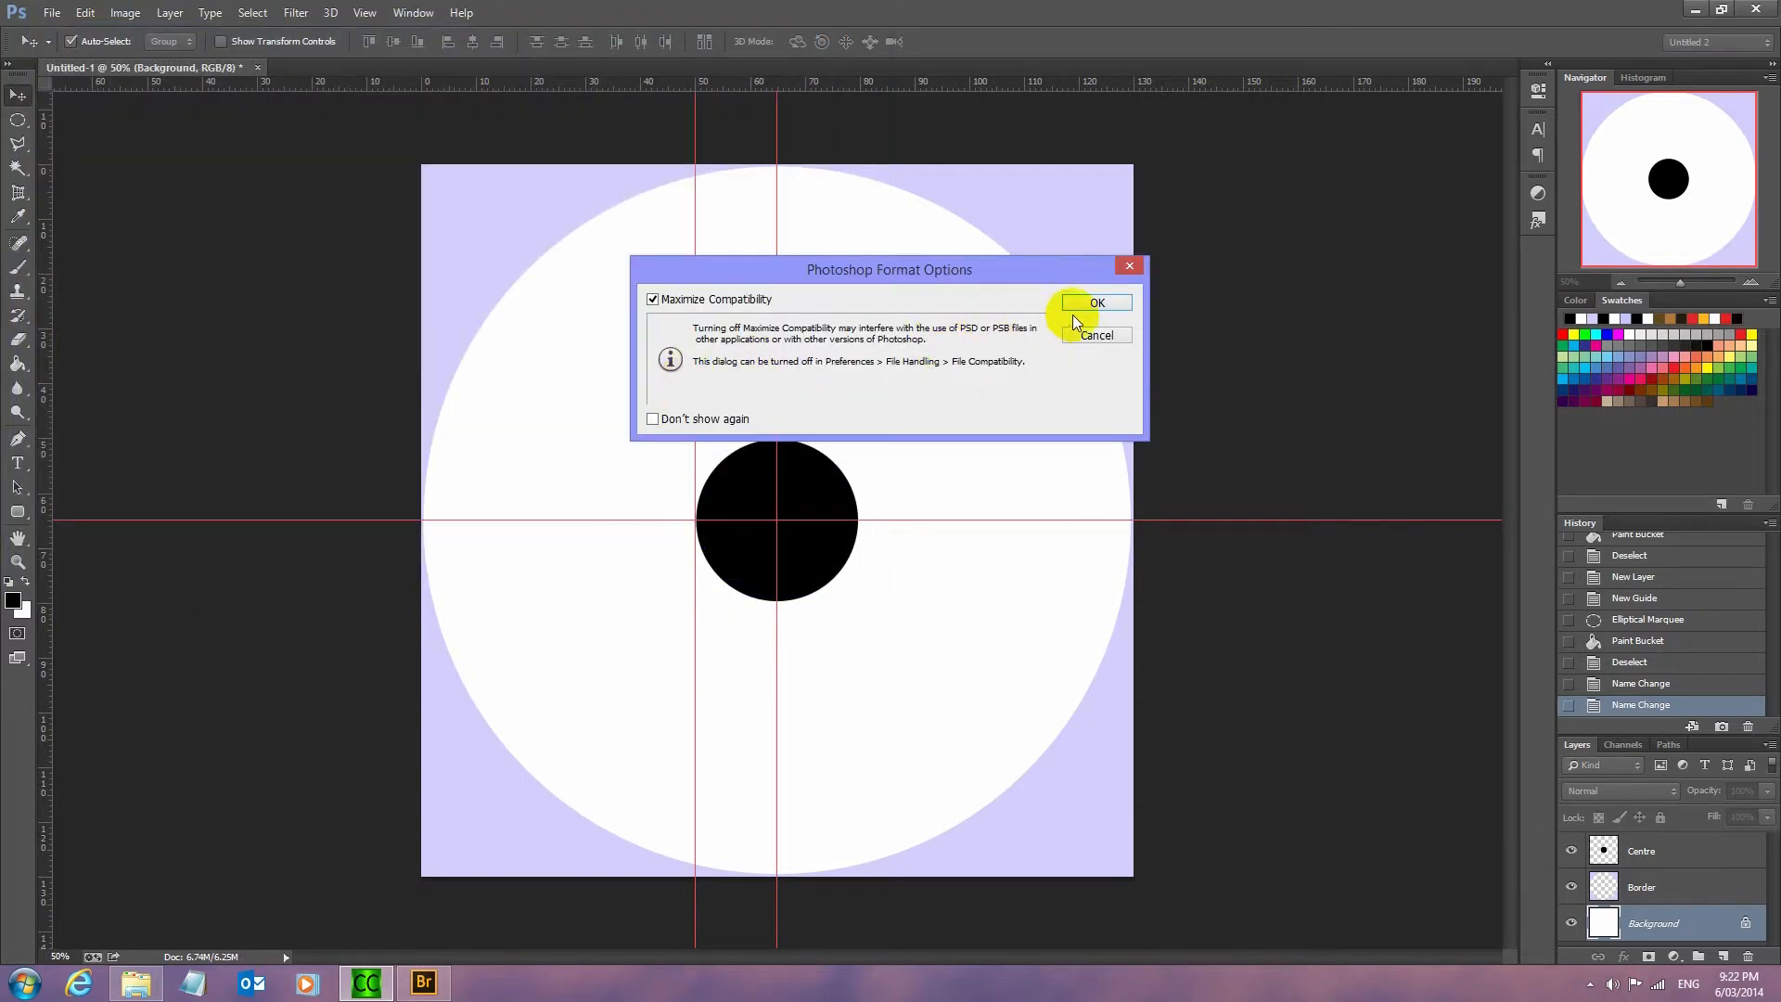
click(1097, 305)
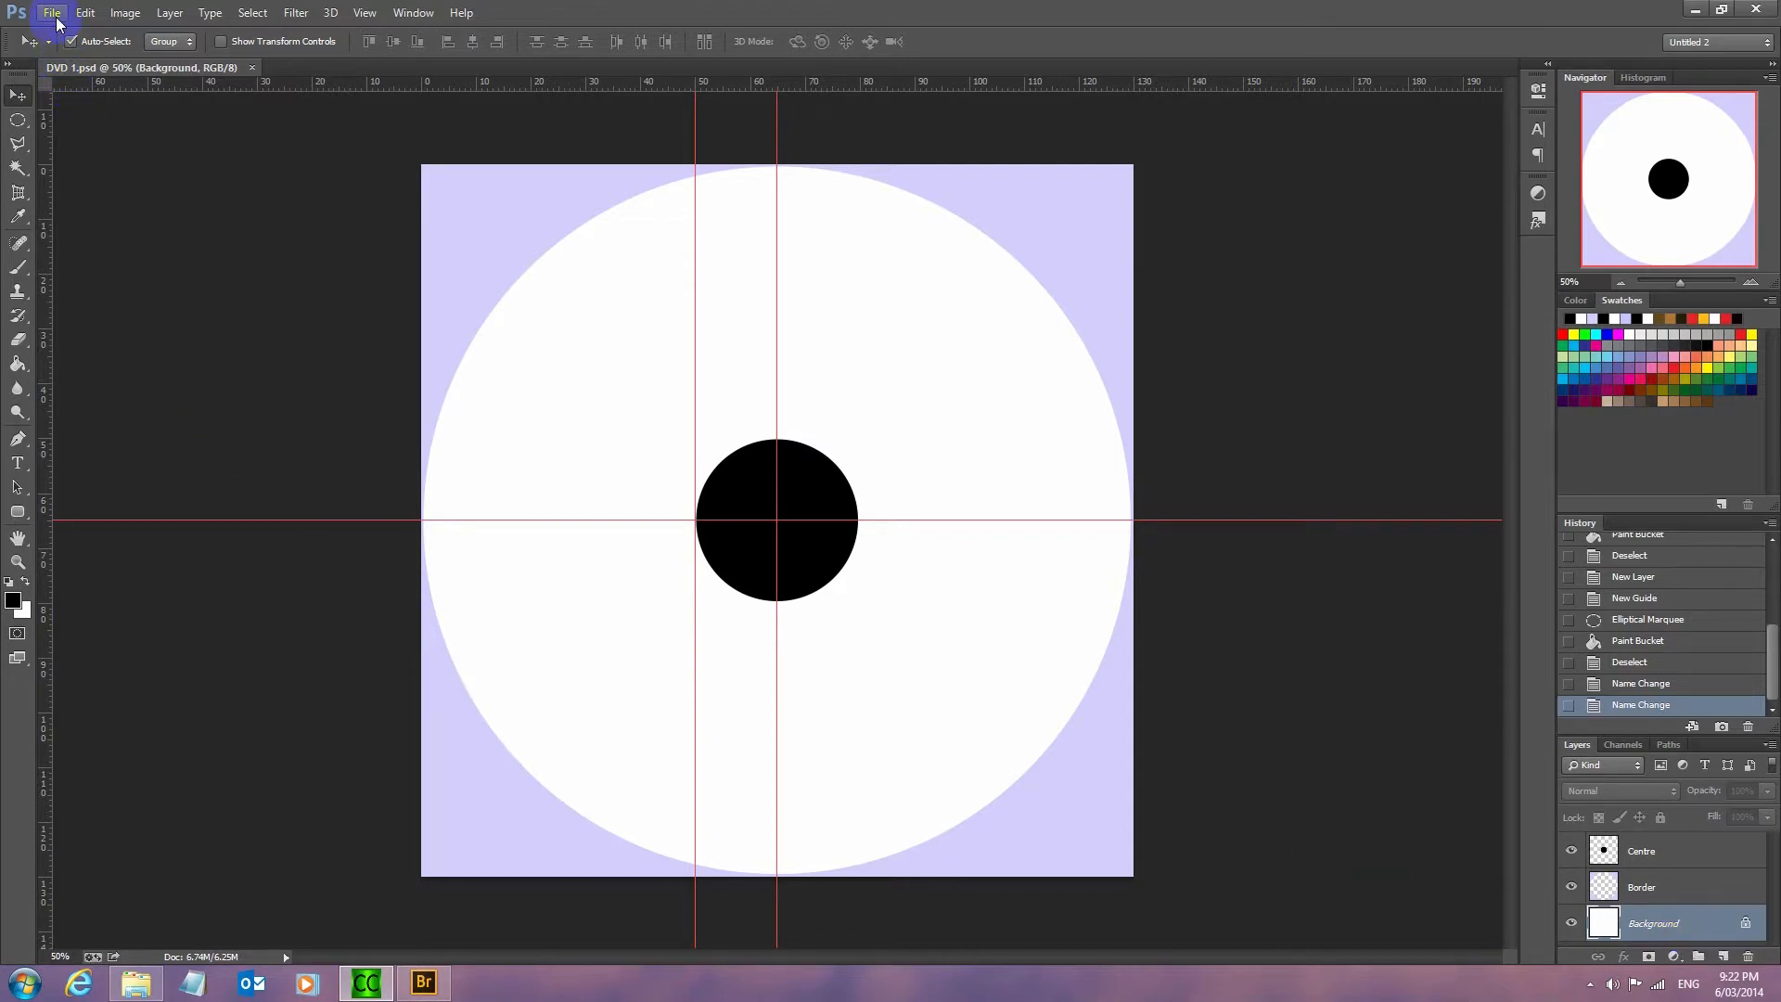
Switch to Bridge, place IMG_0231.jpg from the My Pics folder into the Photoshop document above the Background, and commit the placement.
mouse_move(437, 984)
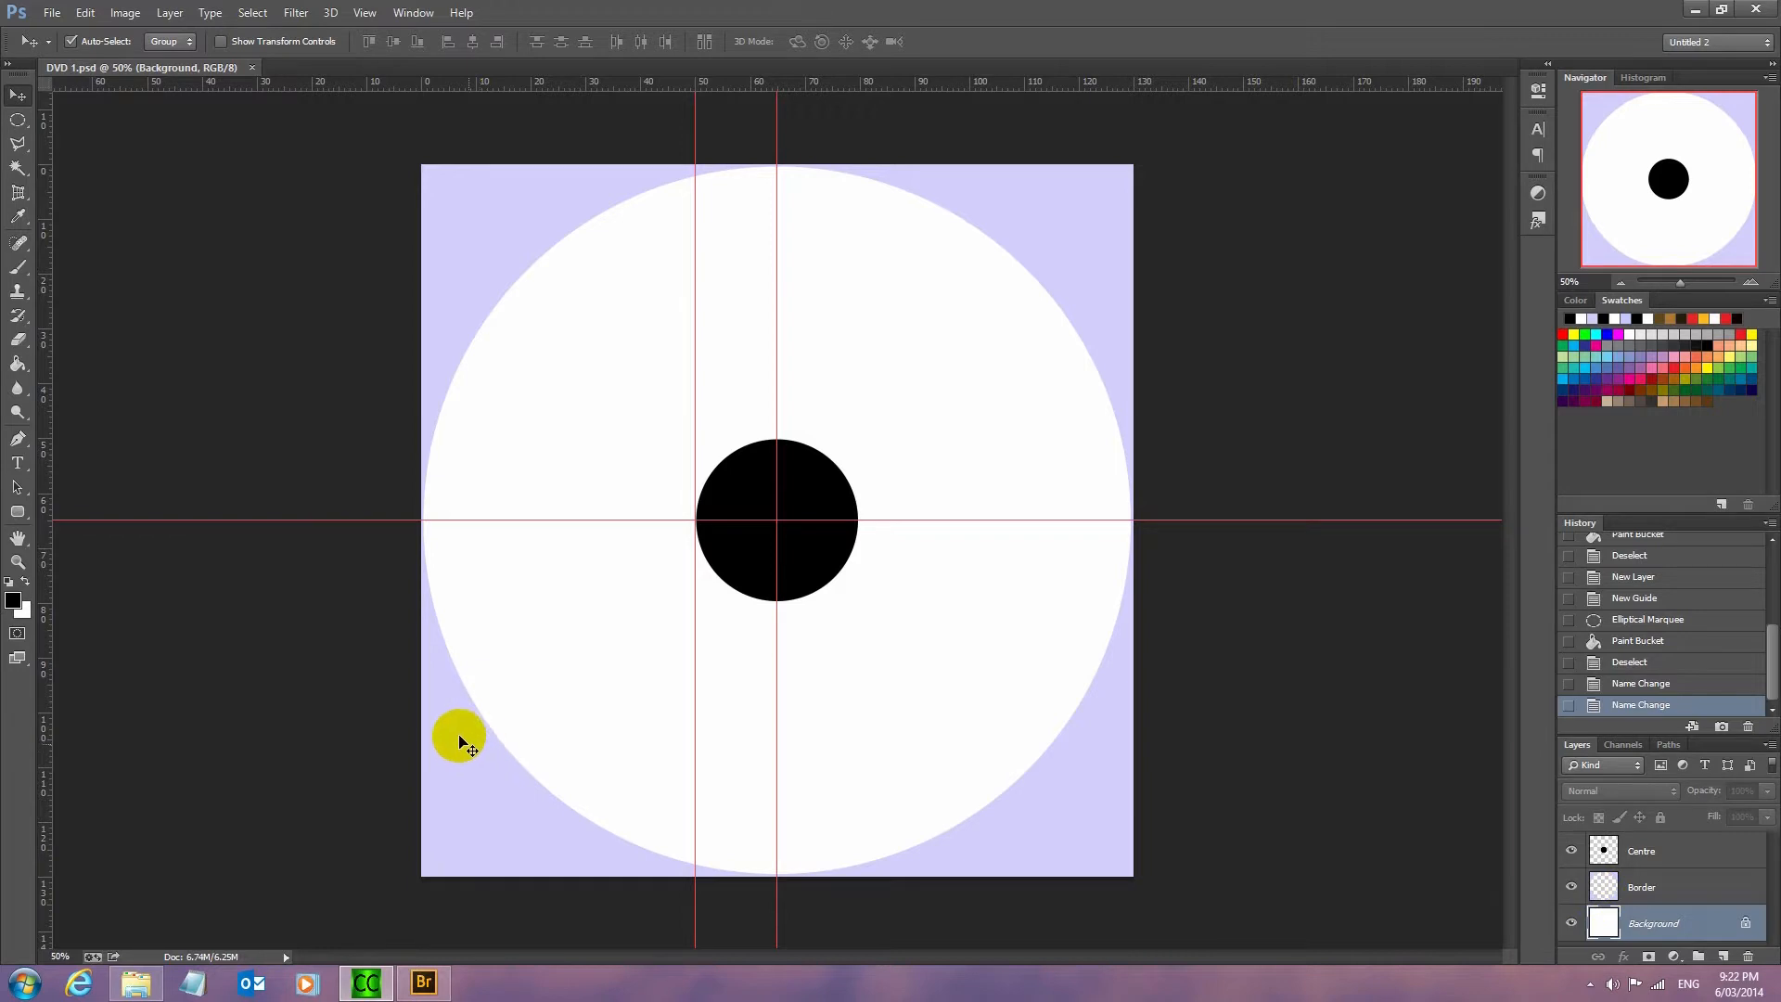
click(422, 986)
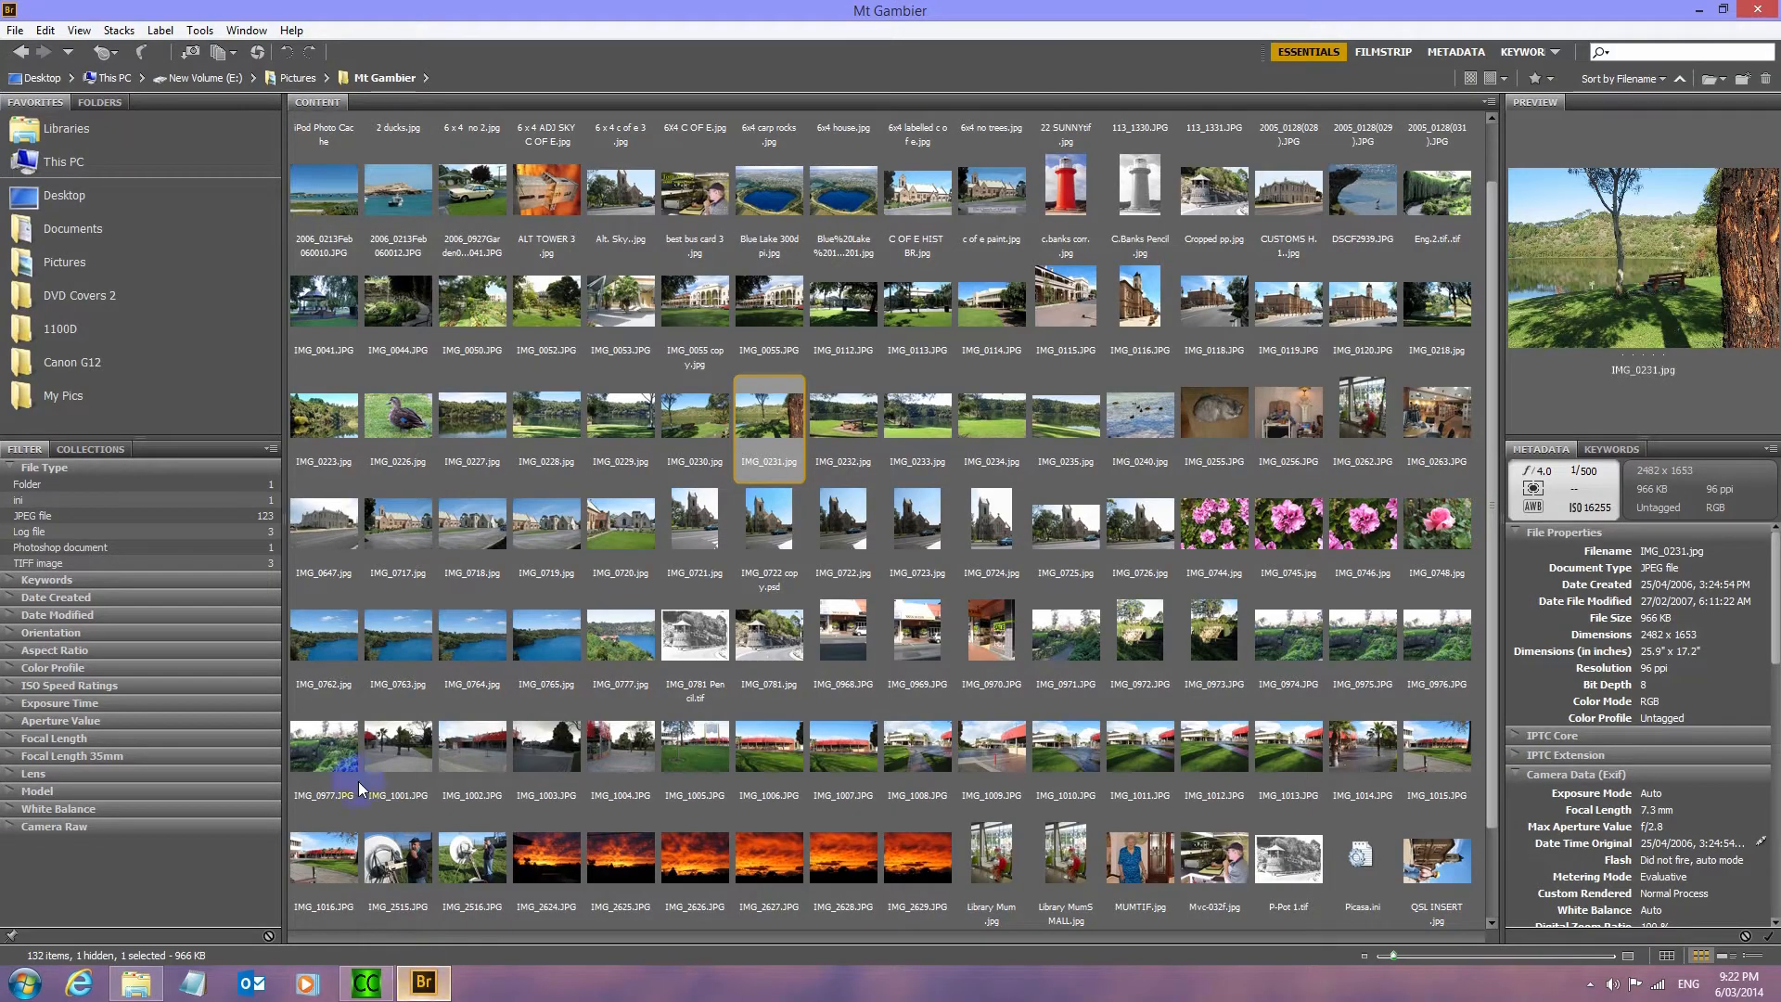
click(61, 396)
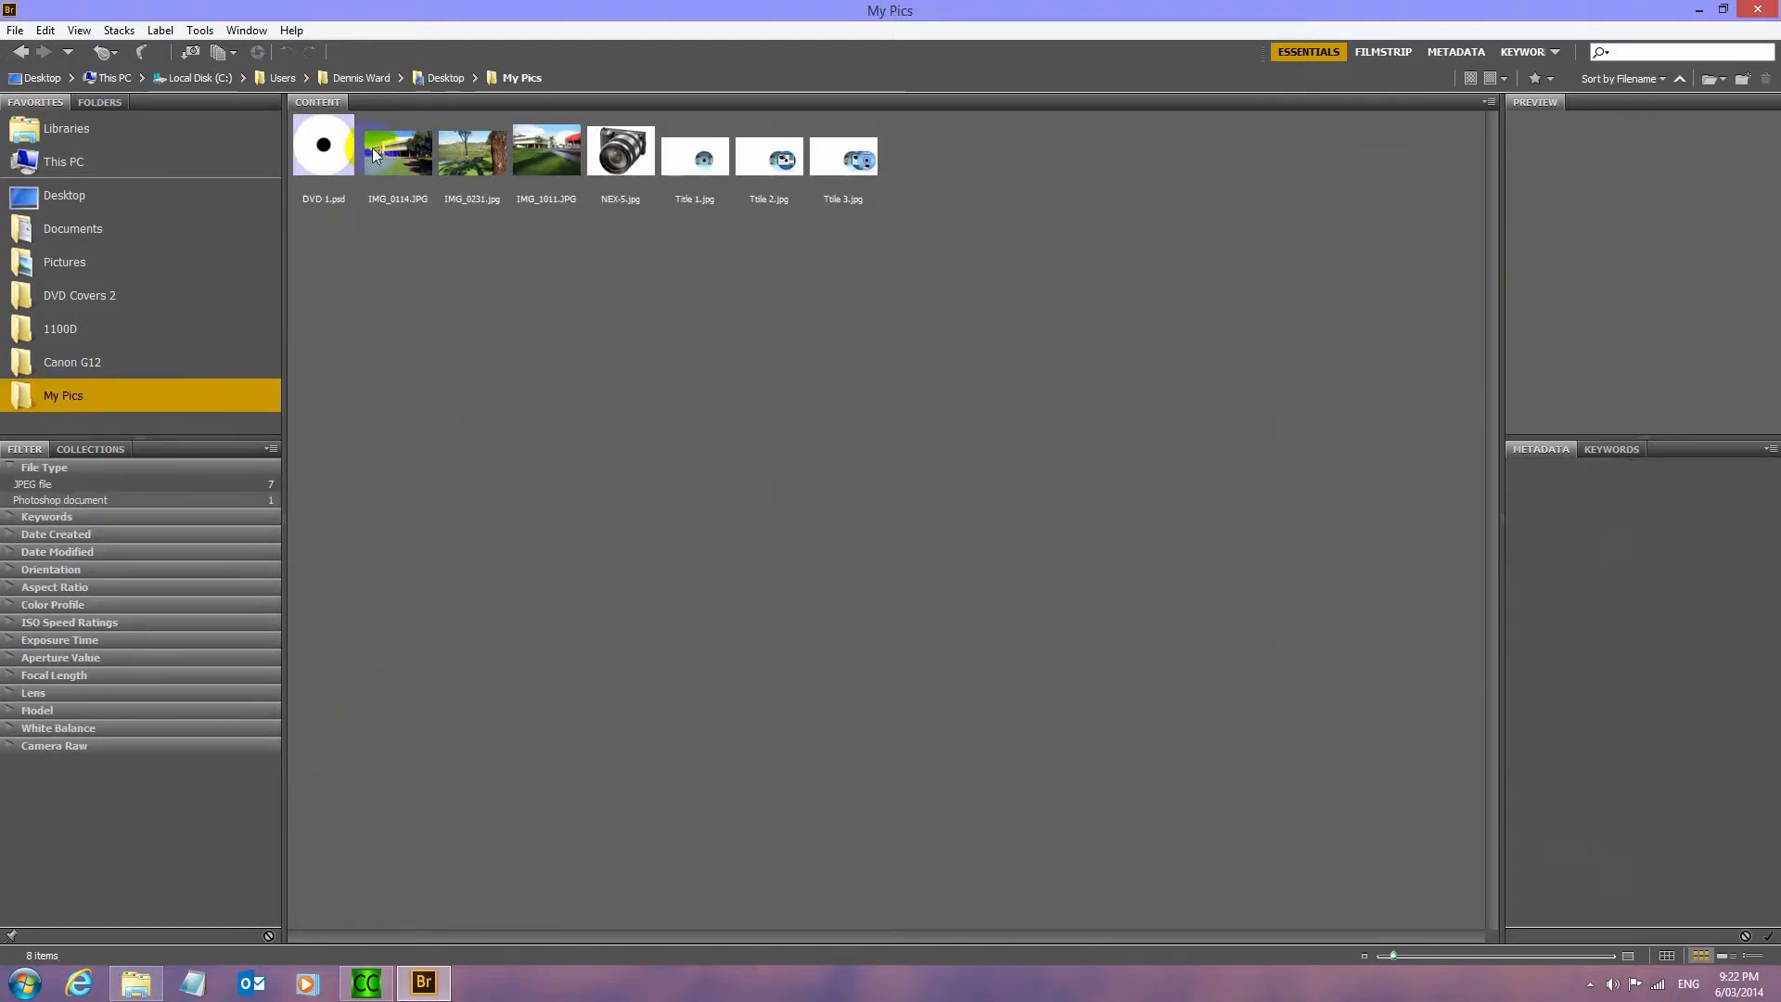
click(479, 156)
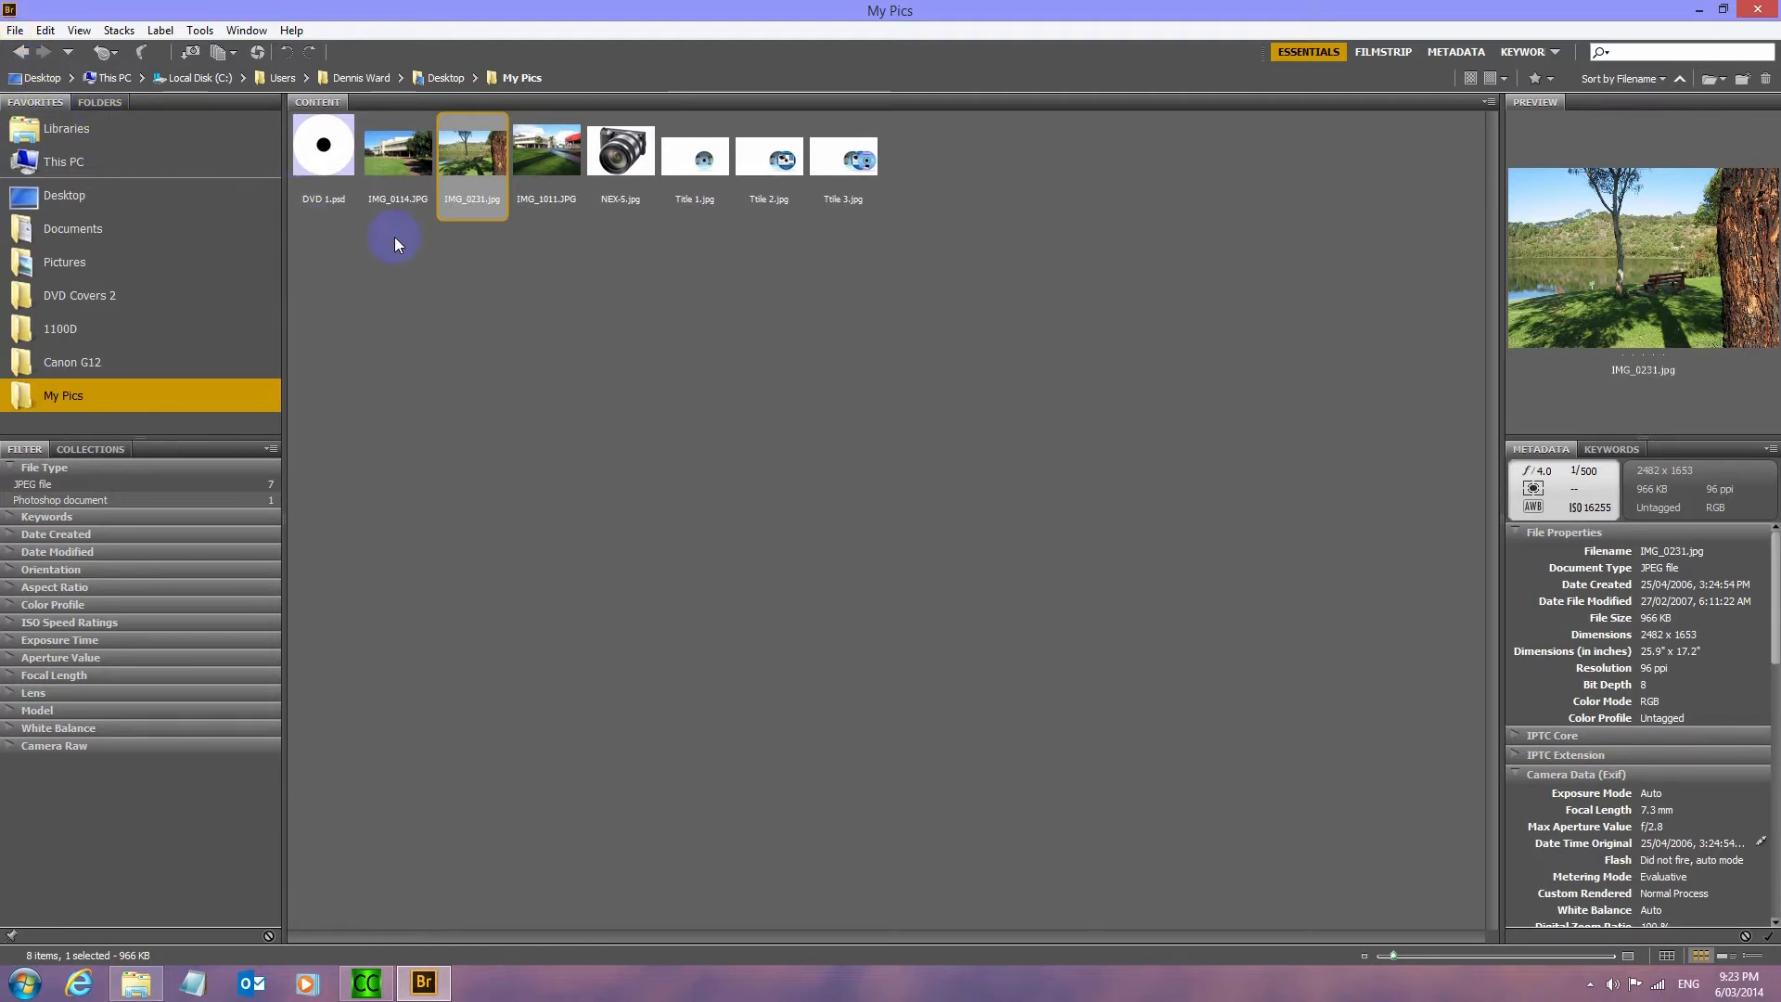
click(15, 30)
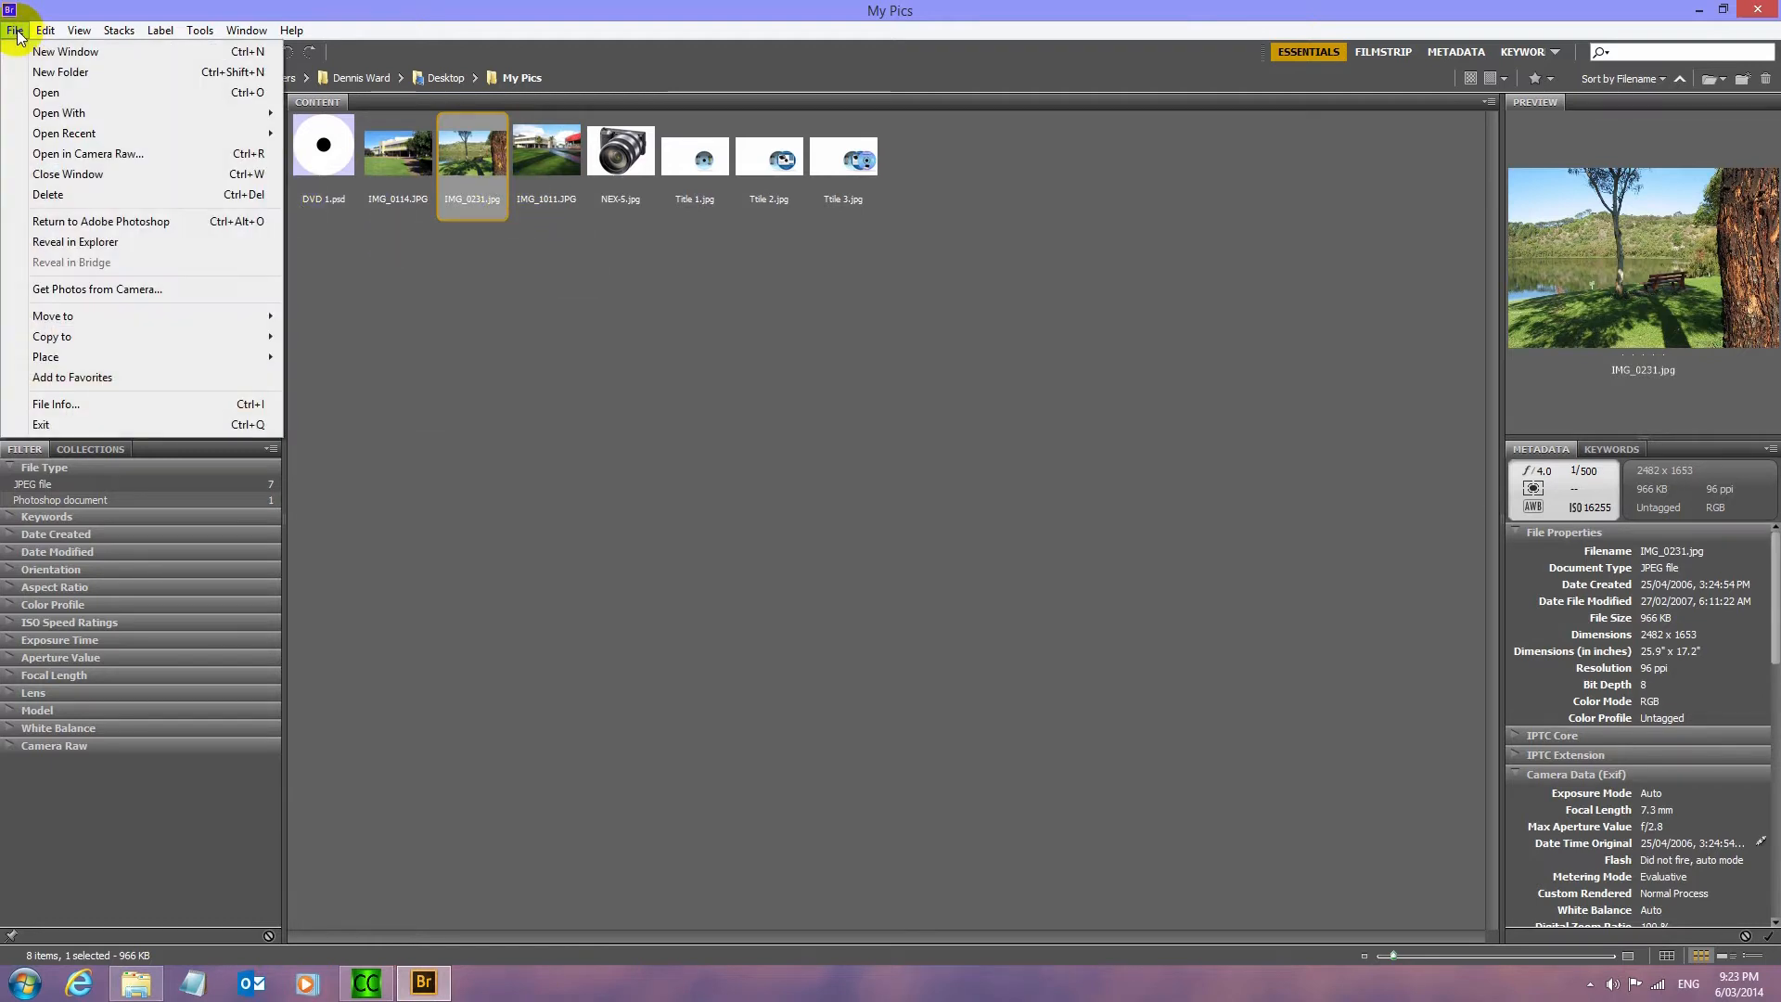
mouse_move(56, 357)
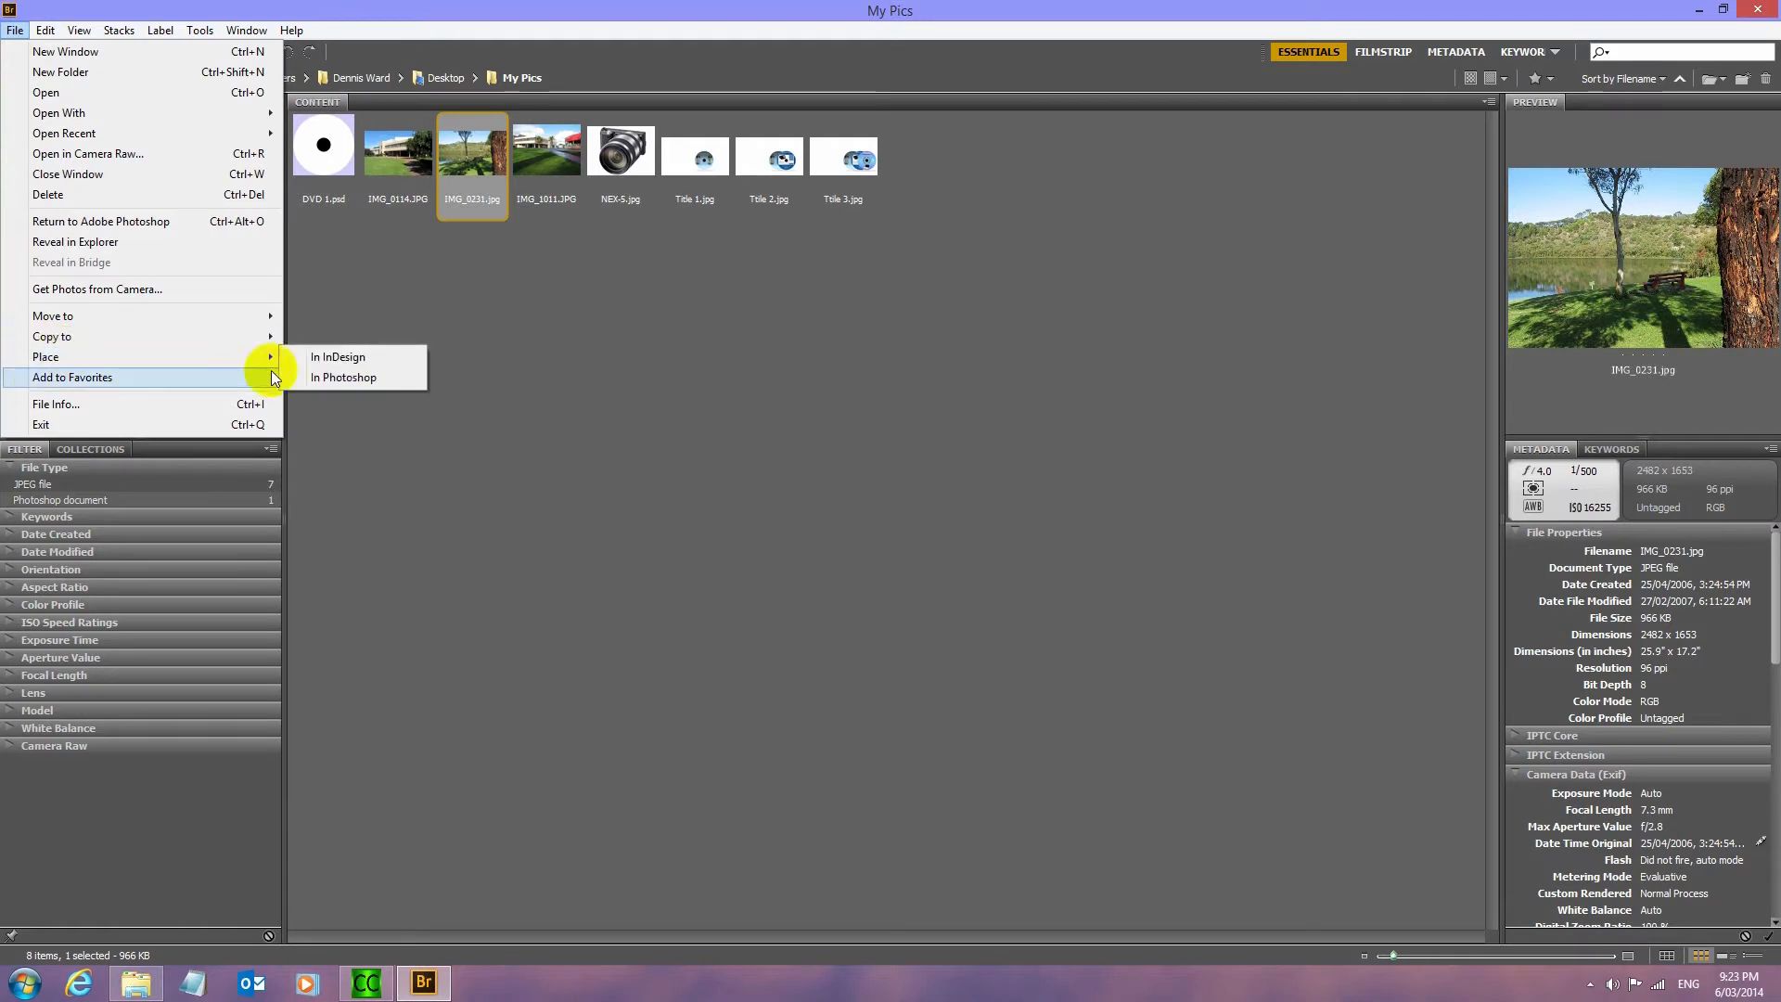
click(325, 378)
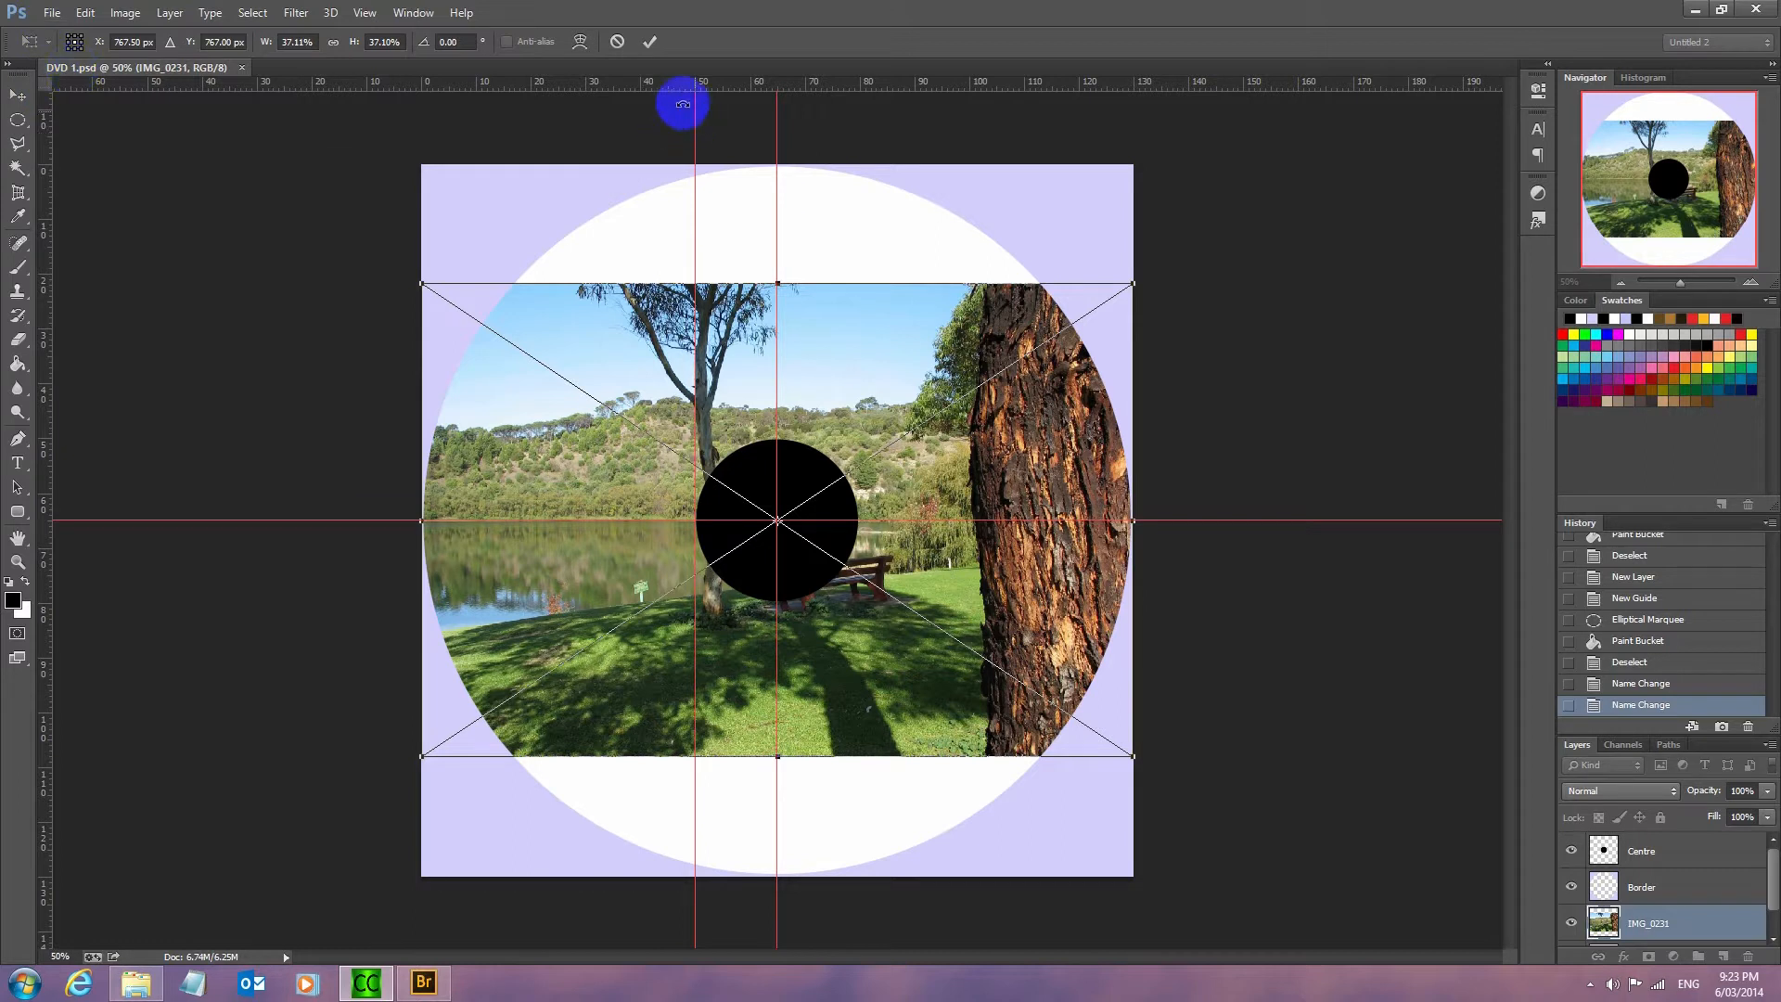
click(652, 43)
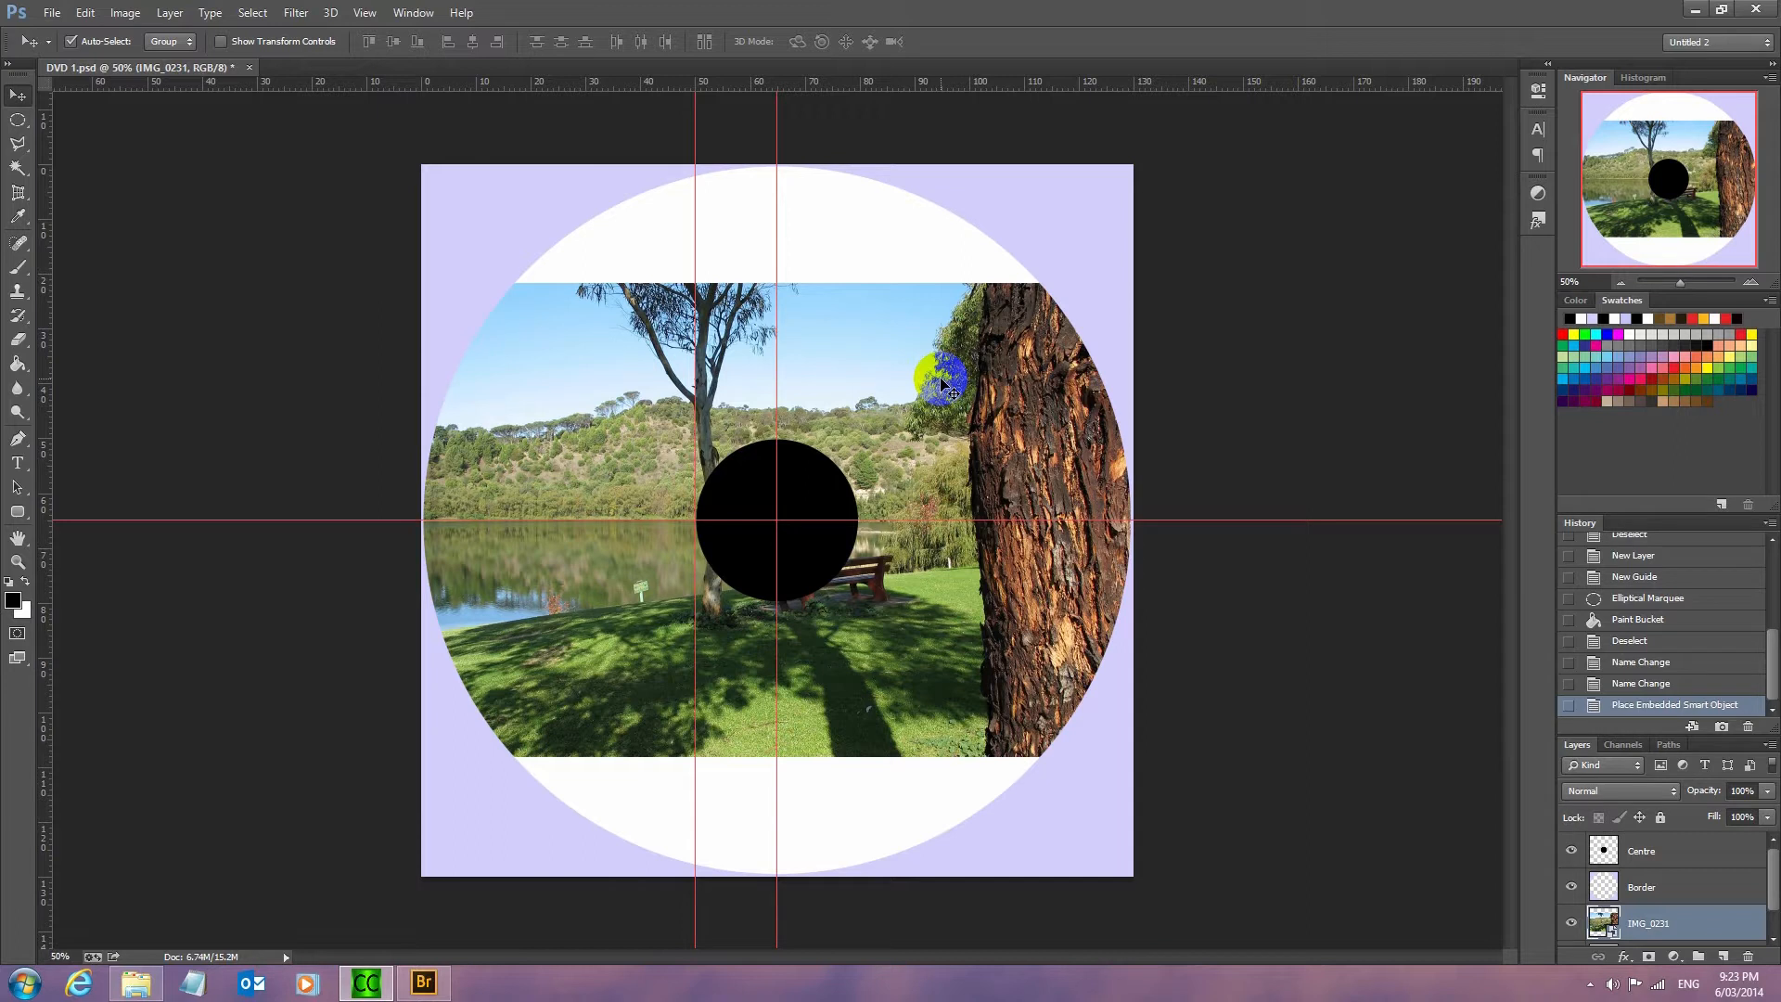
Scale the placed photo proportionally to about 55.3% and shift it to fill the disc, with its left edge at the canvas's left edge.
key(ctrl+t)
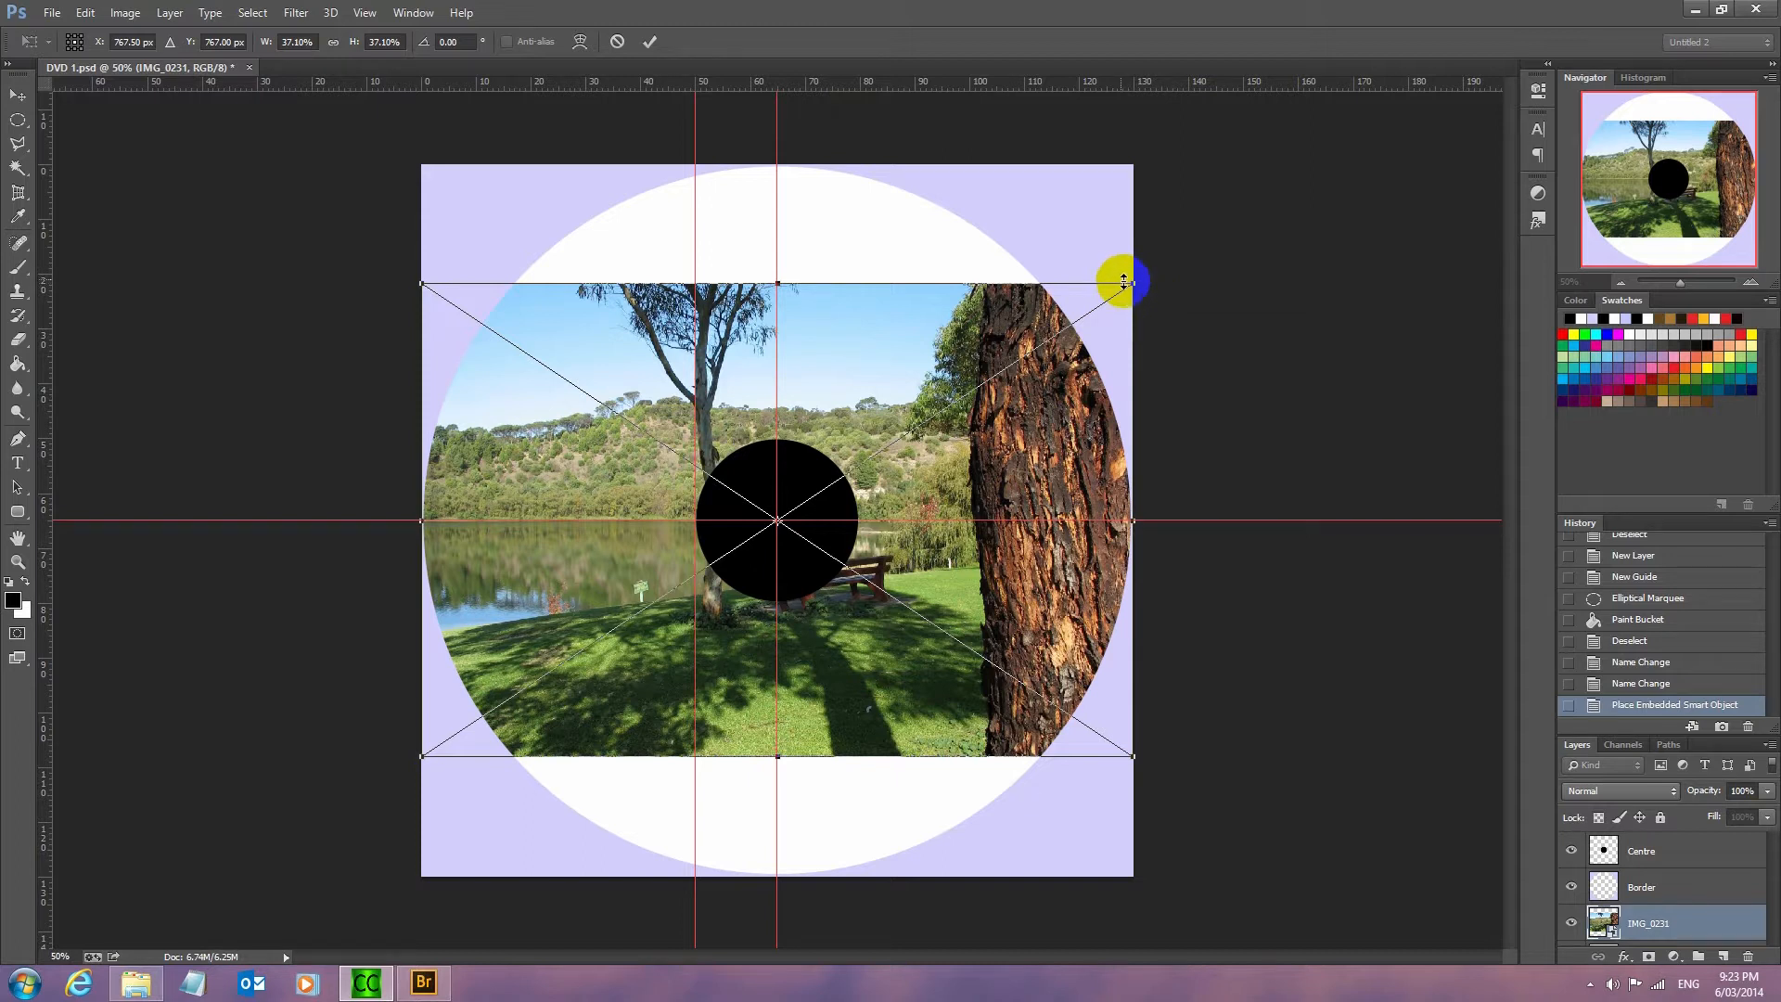
drag(1133, 284, 1235, 215)
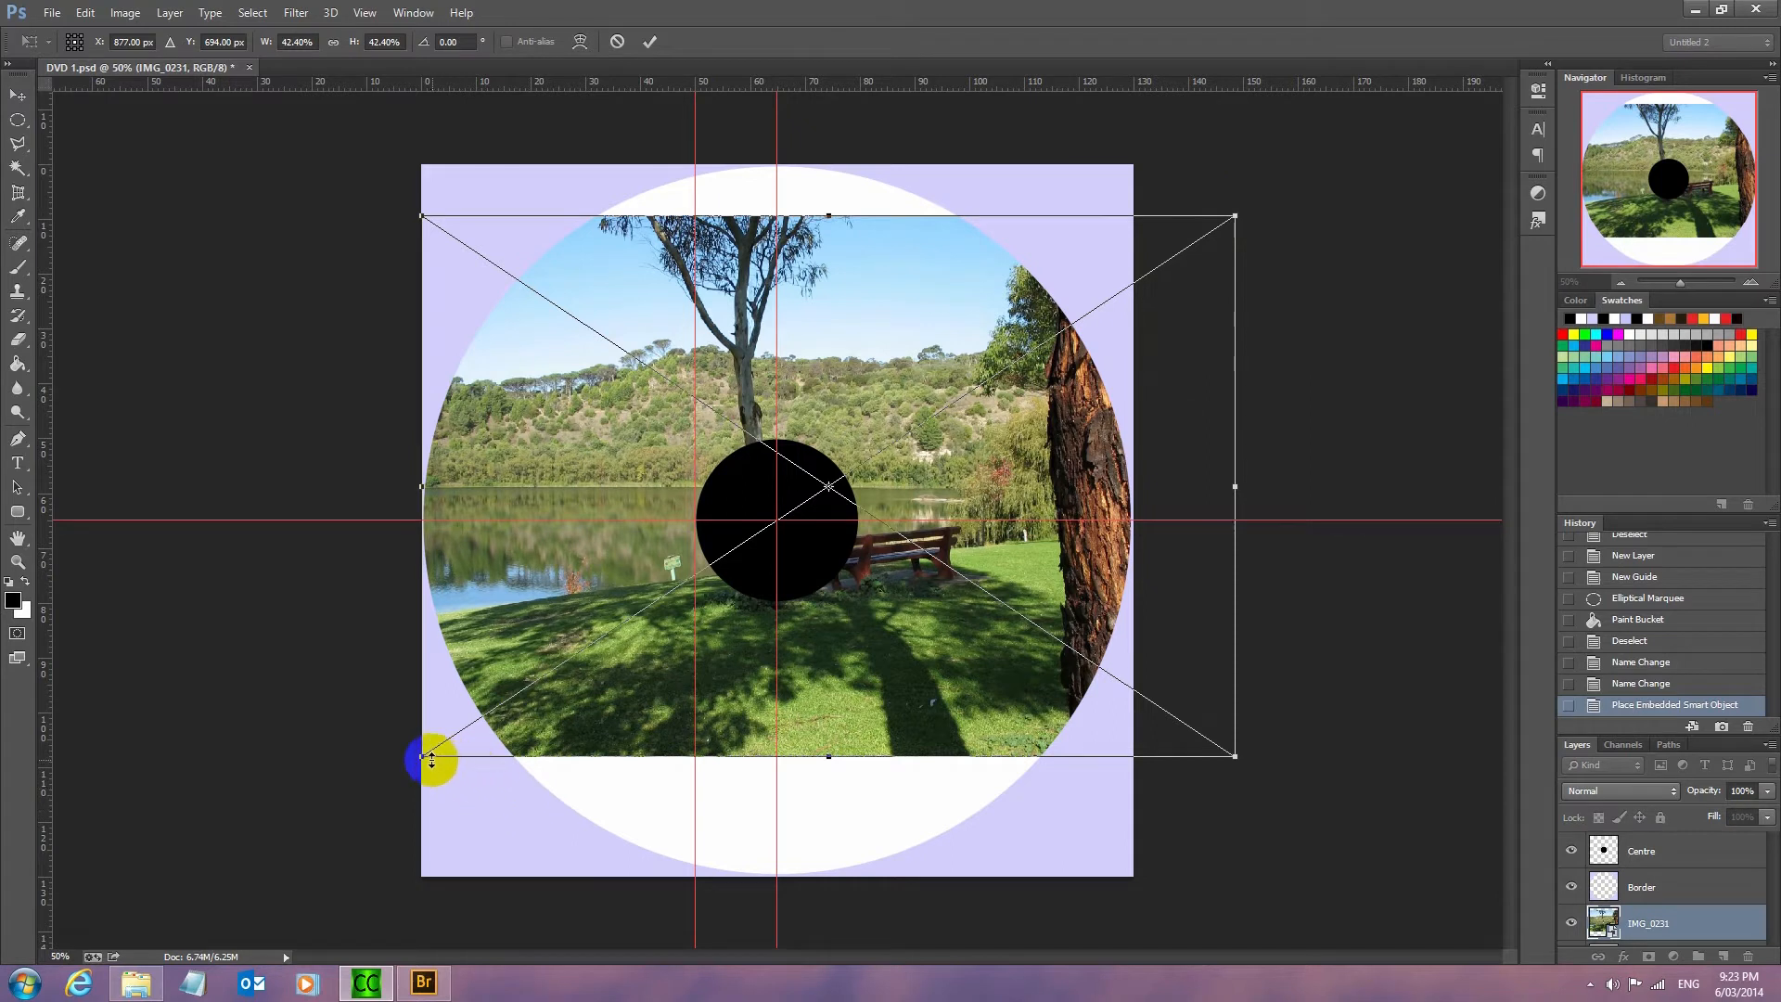
drag(420, 755, 305, 927)
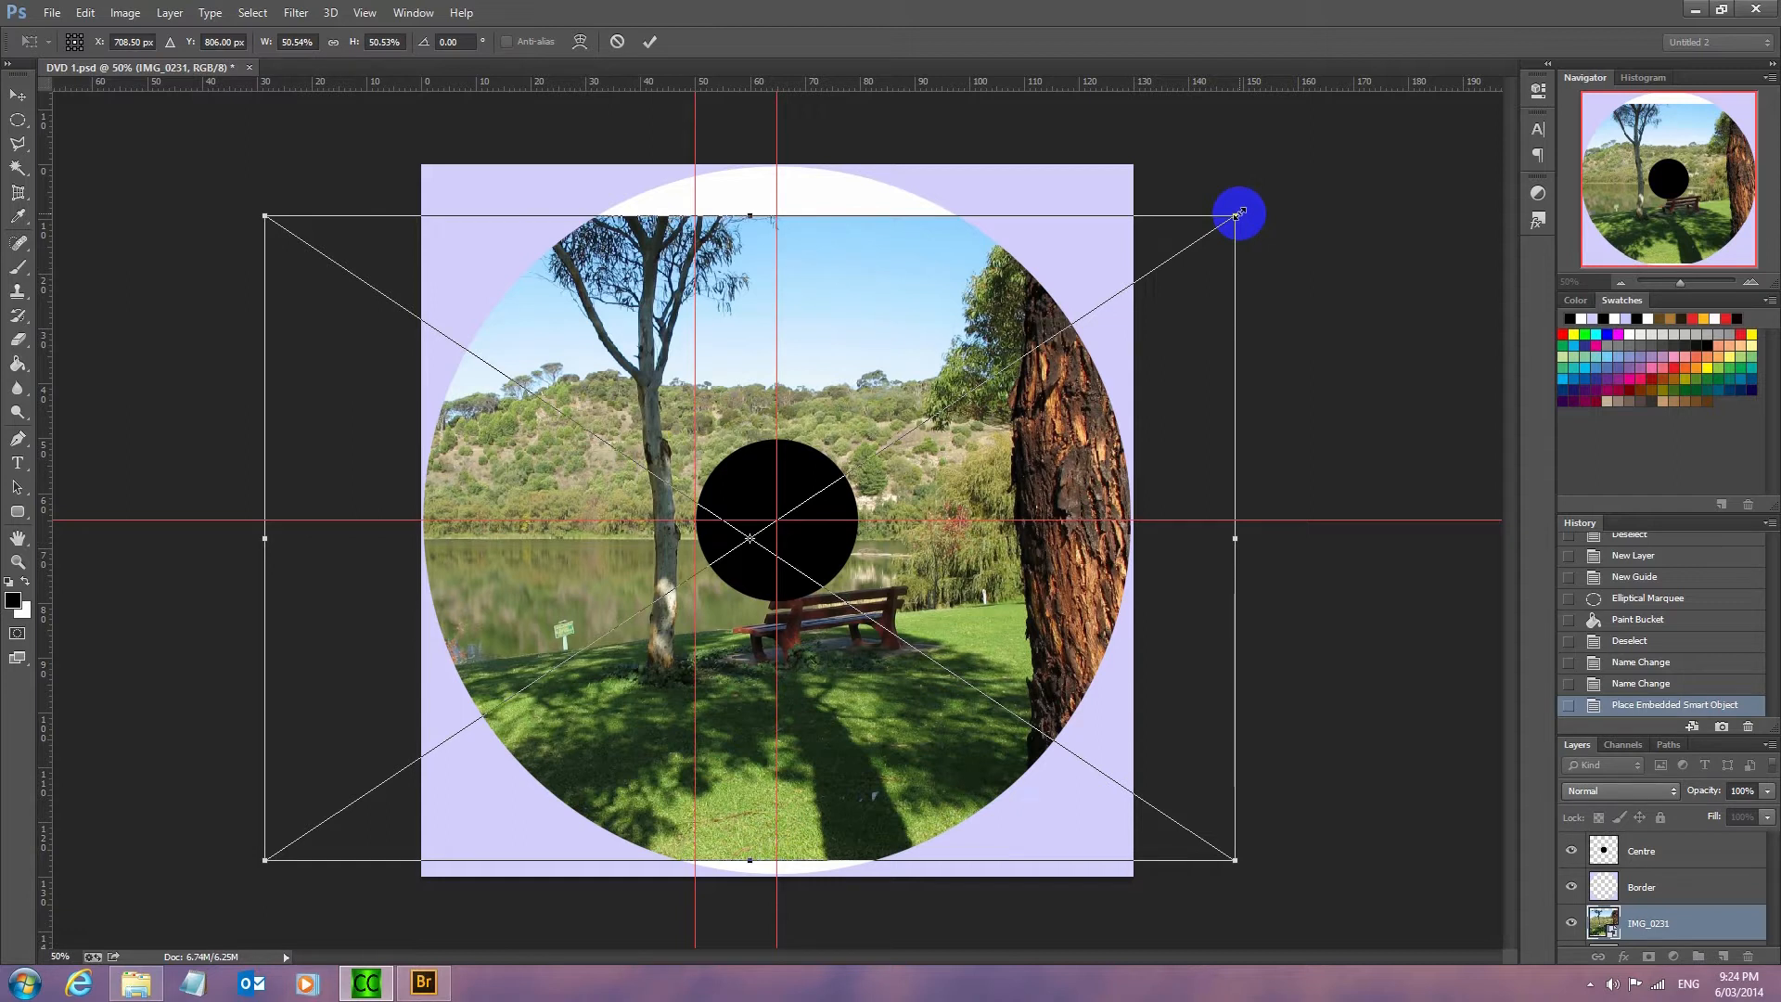
drag(1238, 214, 1330, 151)
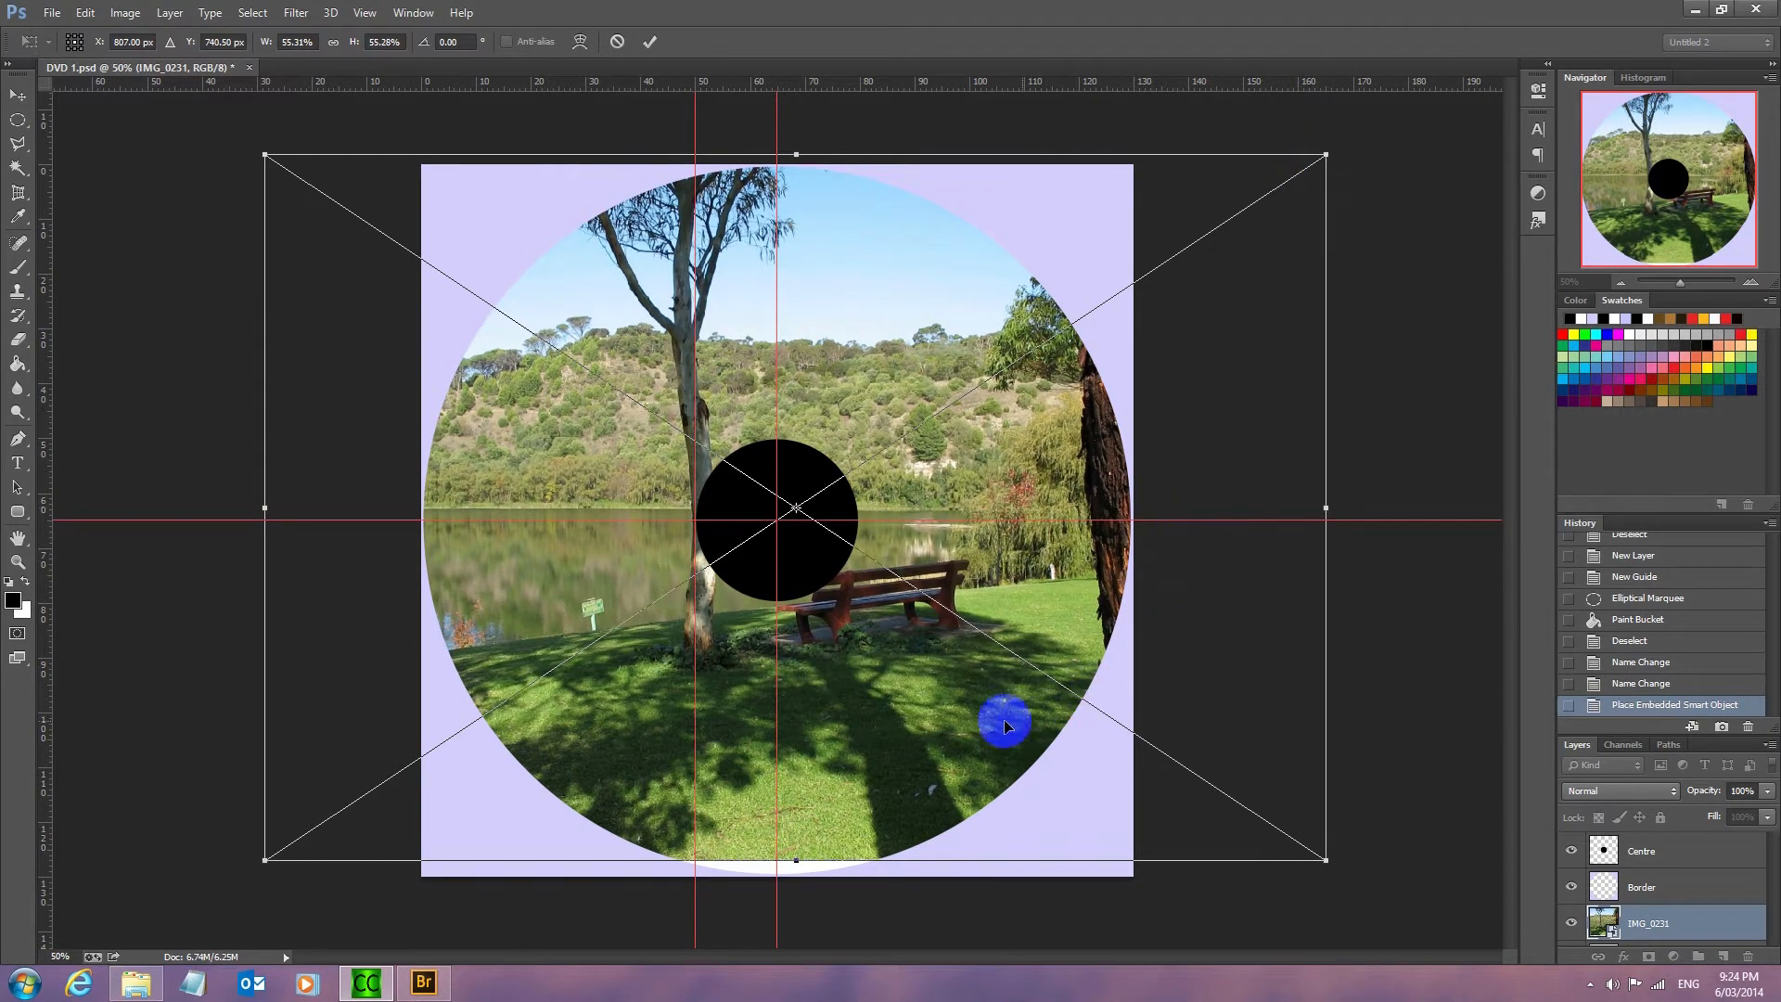
mouse_move(986, 721)
mouse_down()
mouse_move(1065, 704)
mouse_move(958, 763)
mouse_move(990, 768)
mouse_move(1011, 742)
mouse_up()
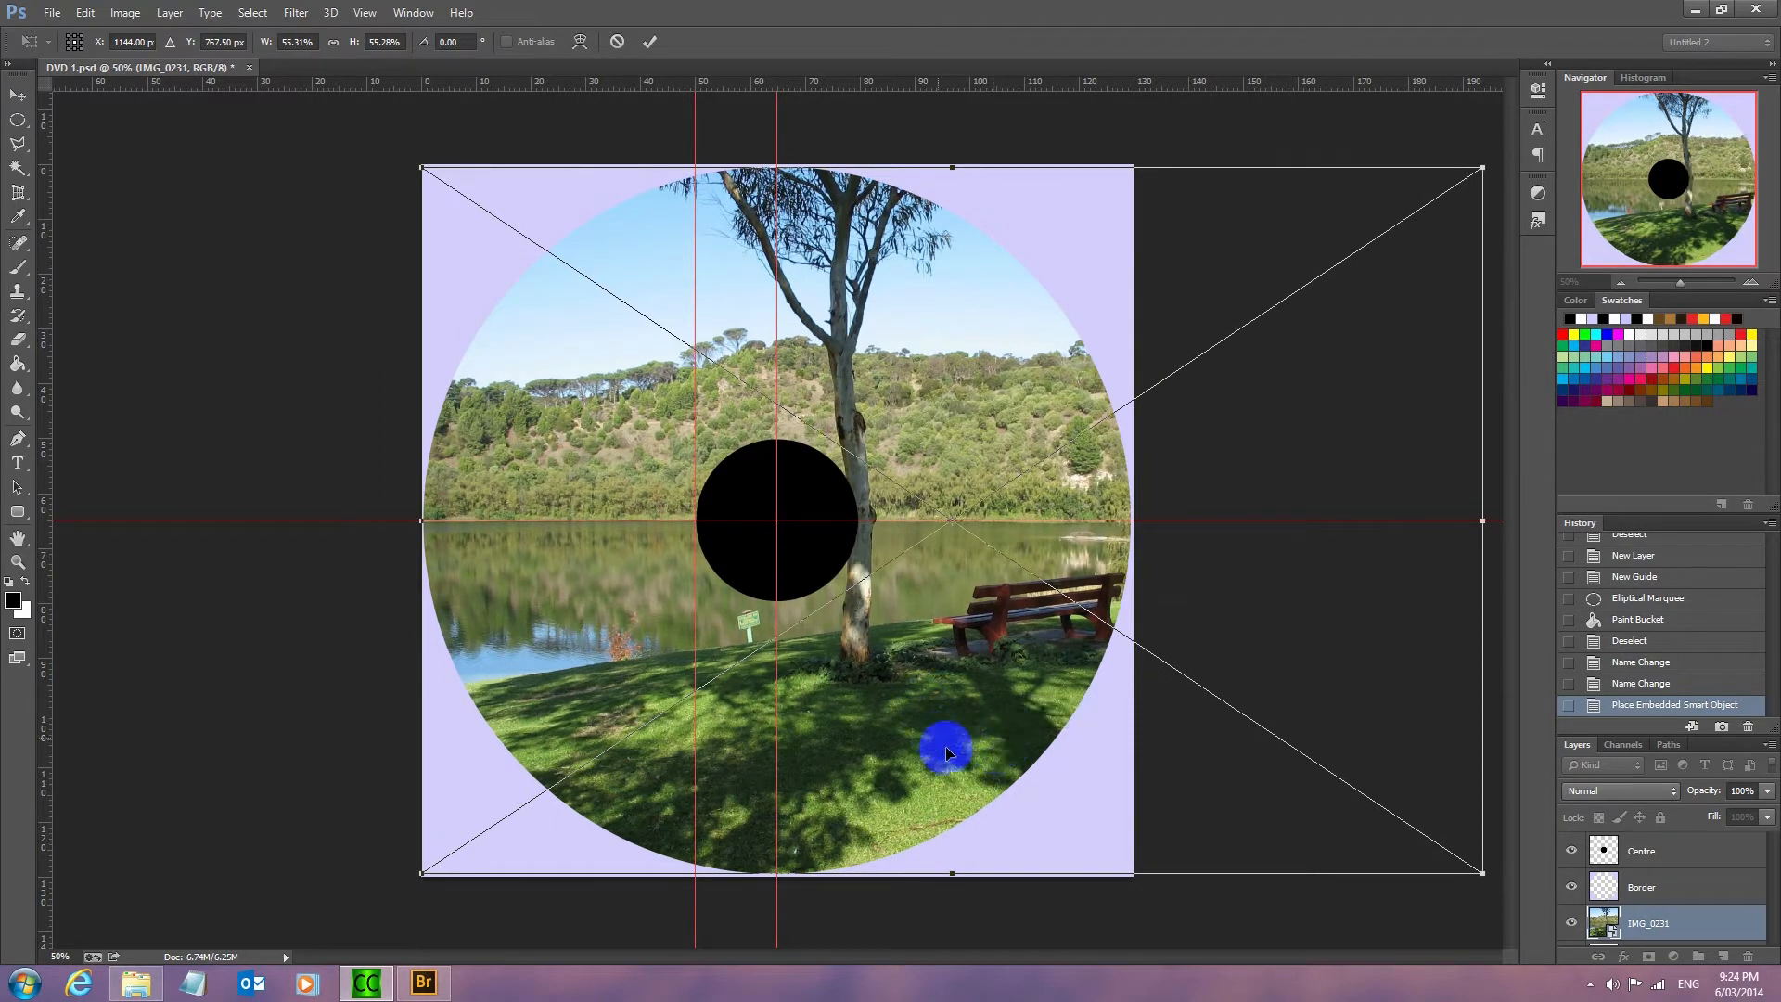
click(651, 41)
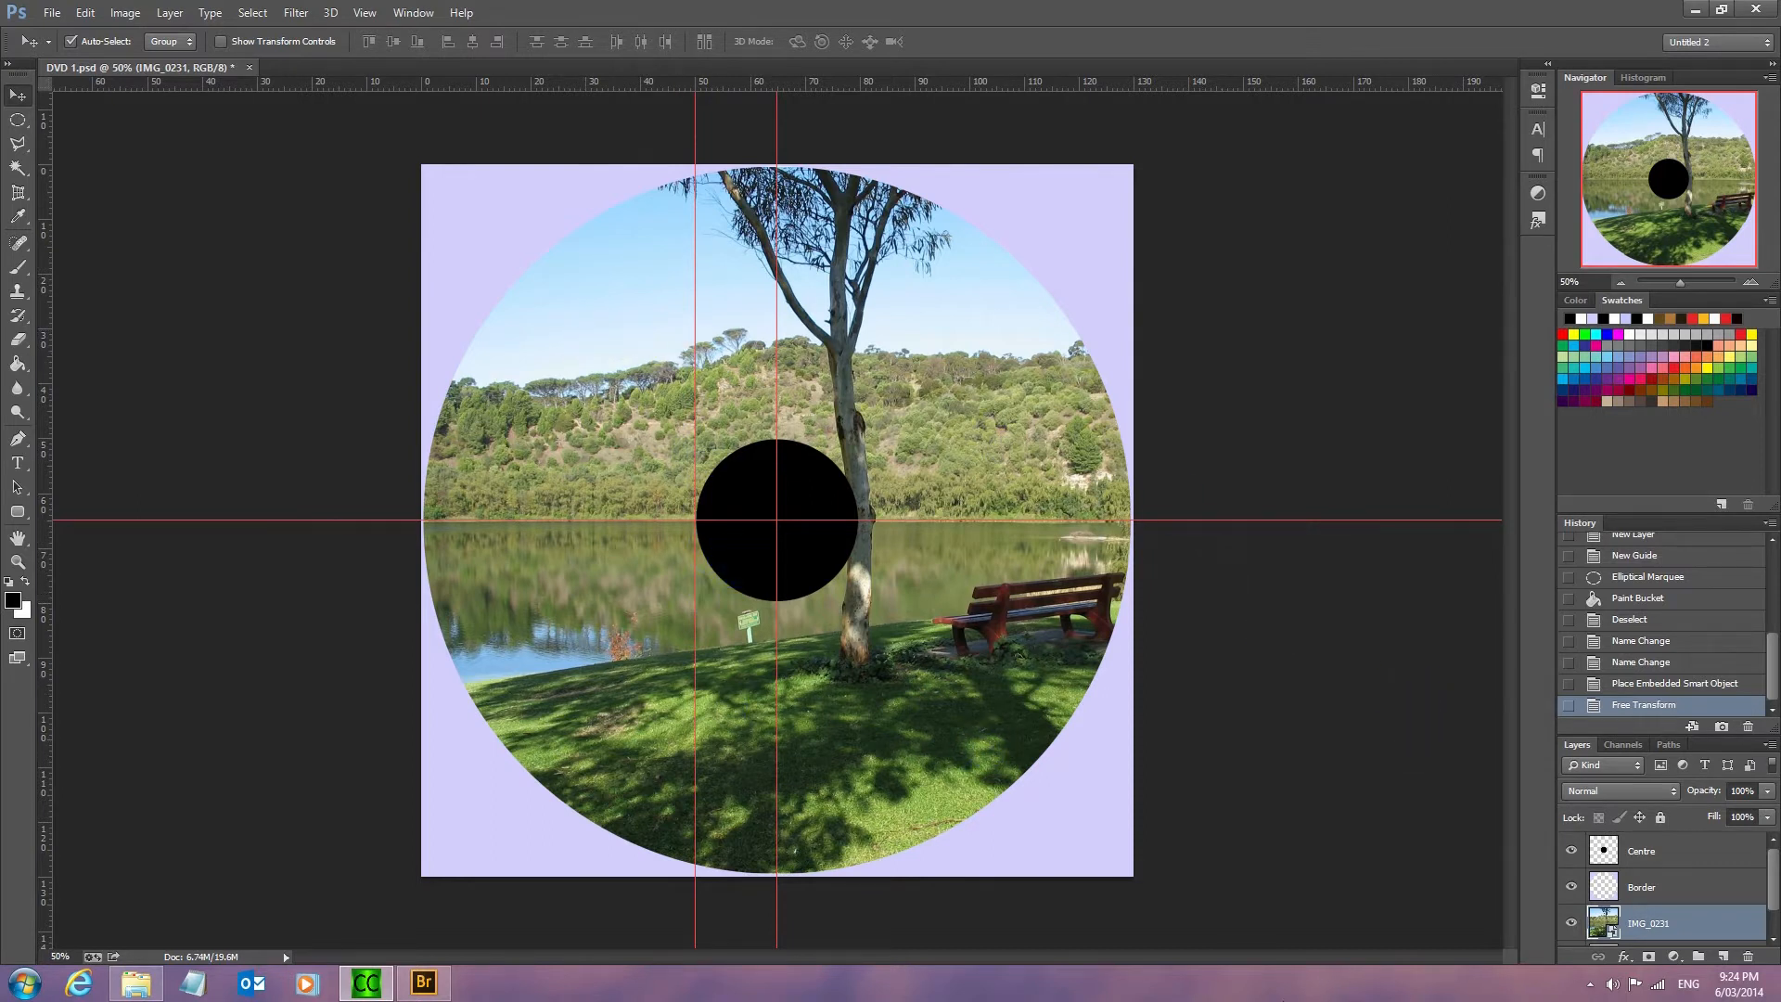
Add a layer above the photo and enter the title My Photos in Arial Bold near the disc's upper-left edge.
click(1724, 957)
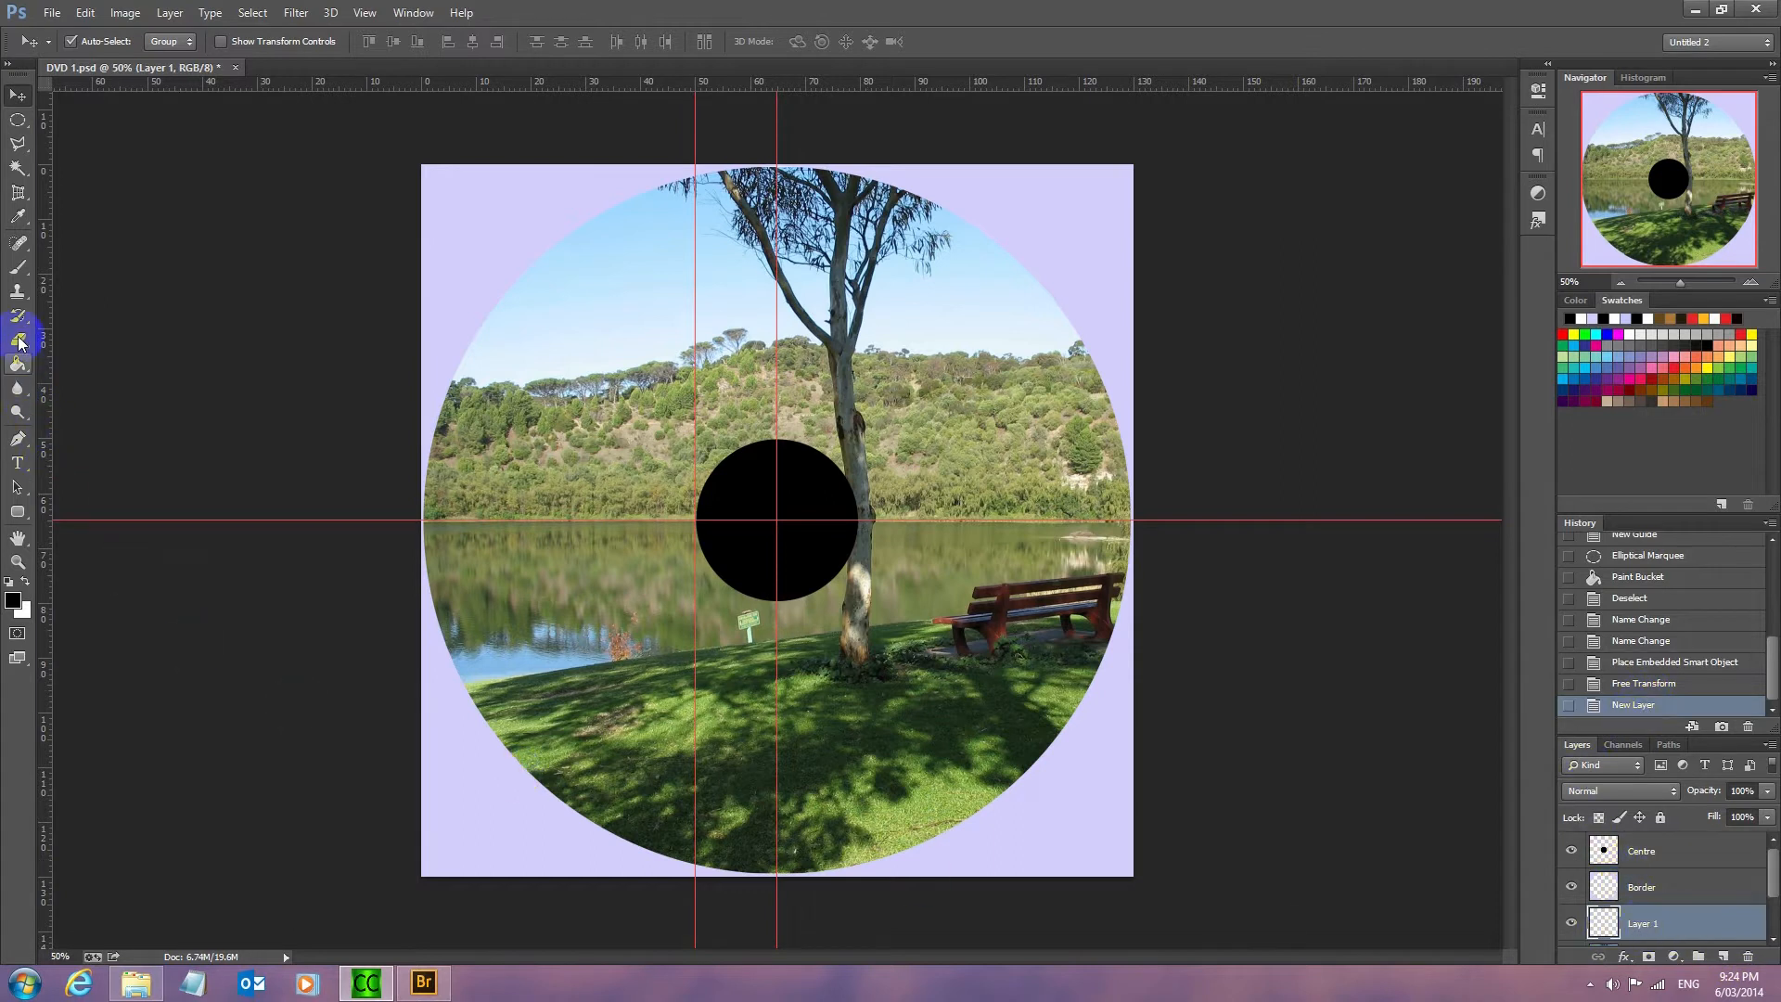
click(18, 464)
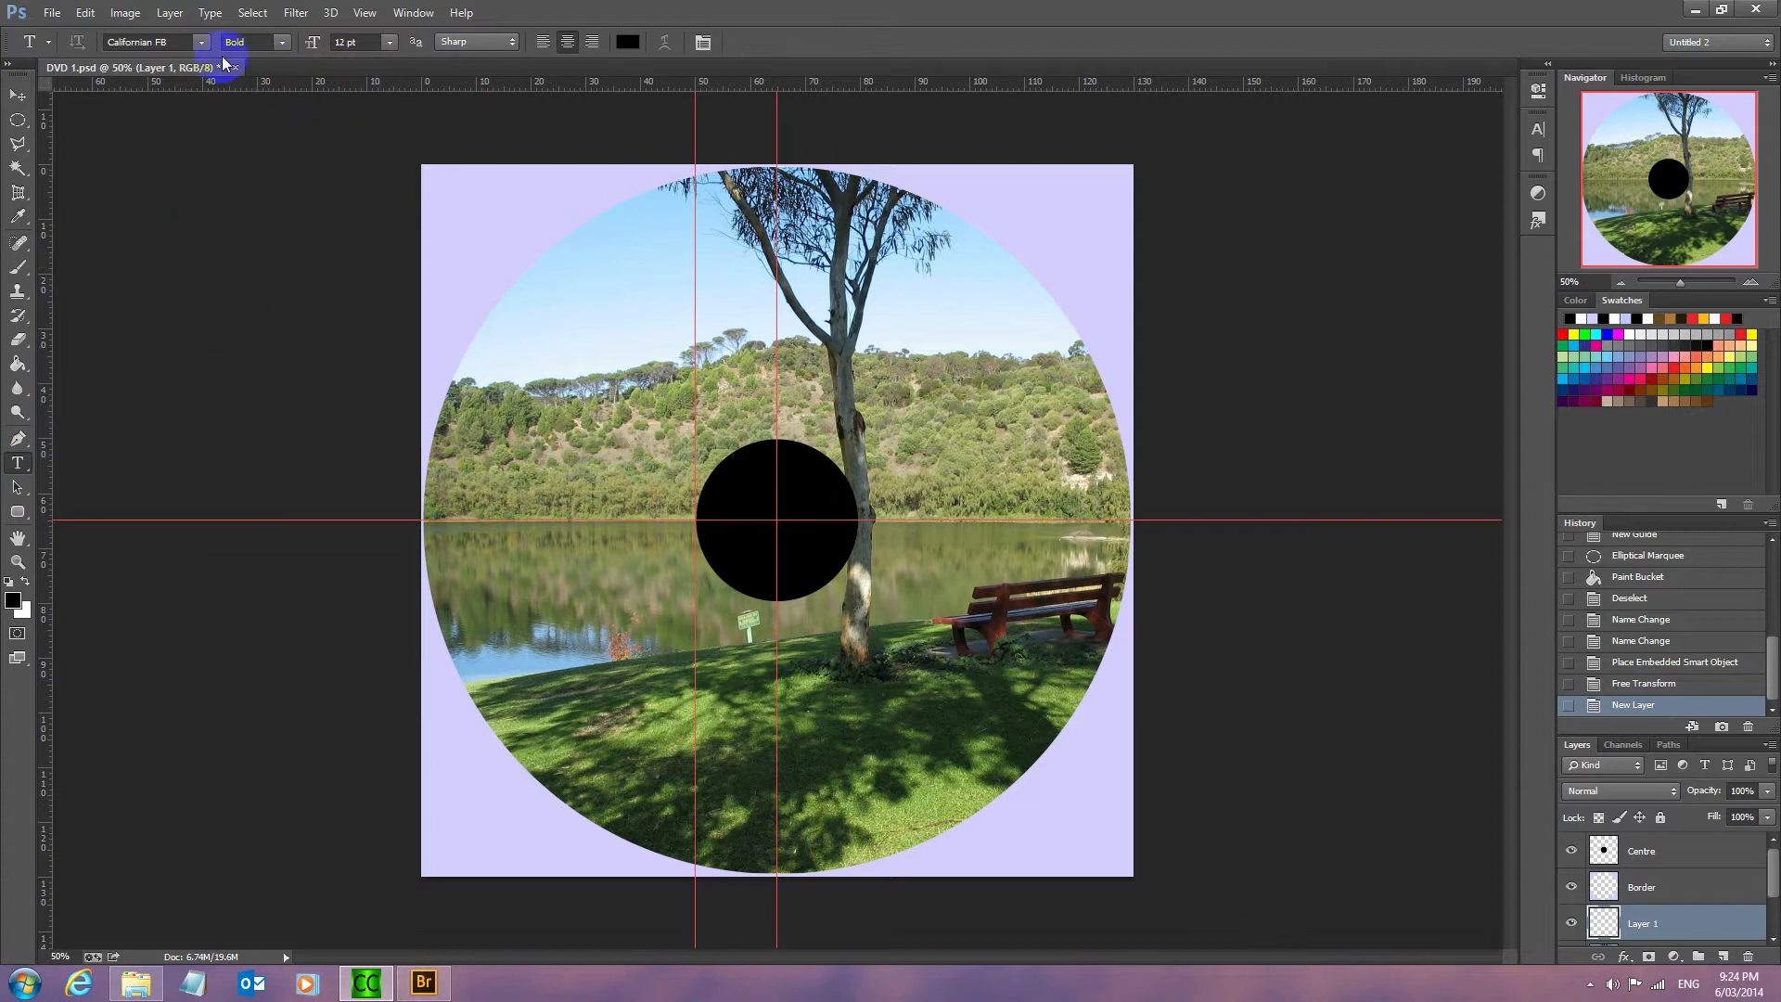
click(199, 42)
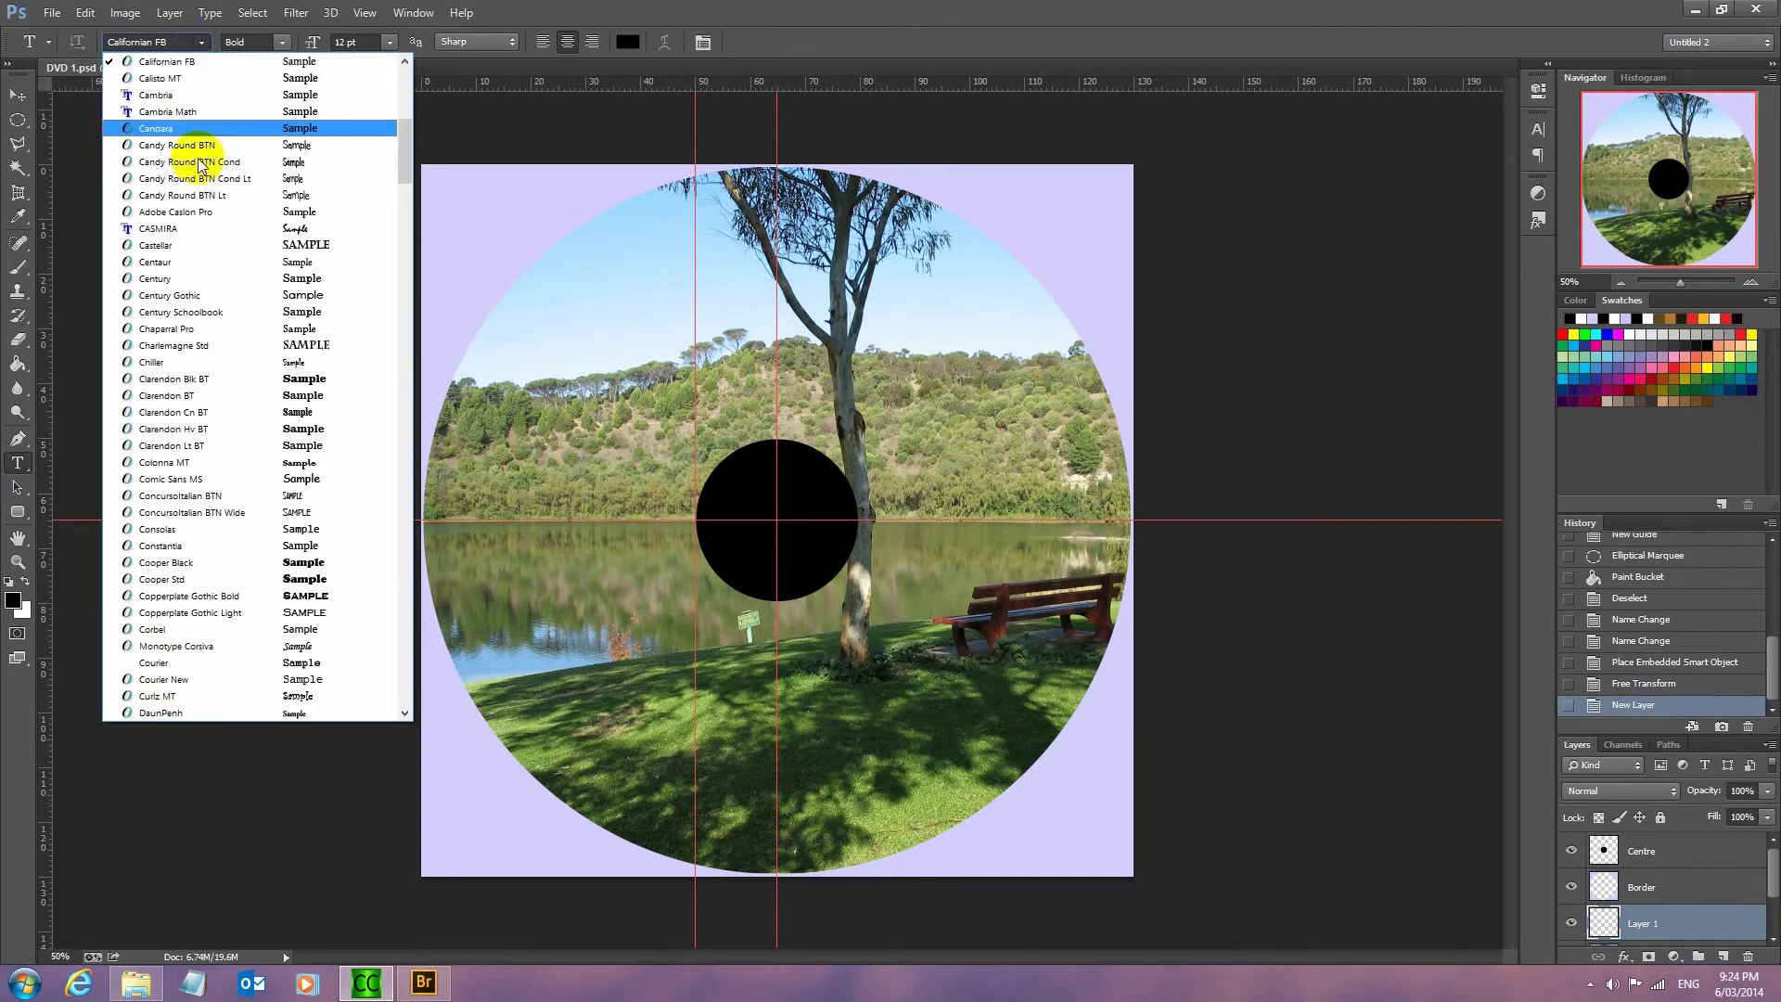
drag(405, 151, 398, 110)
click(153, 139)
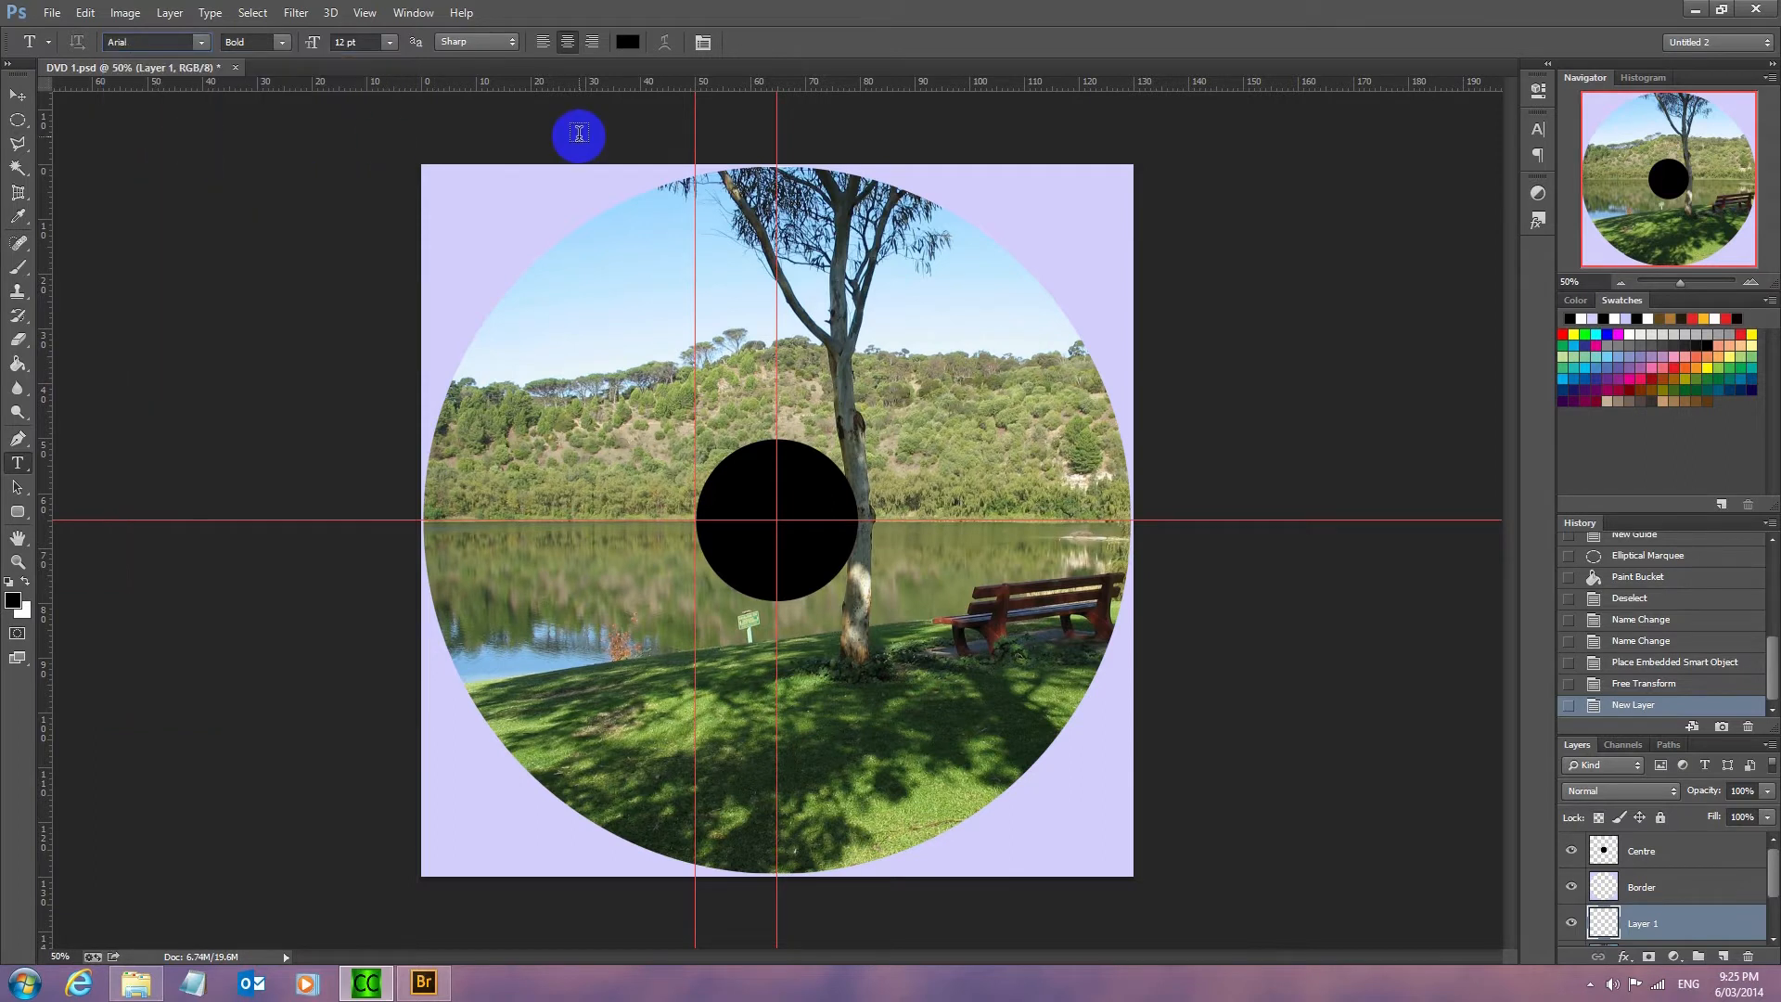
click(527, 374)
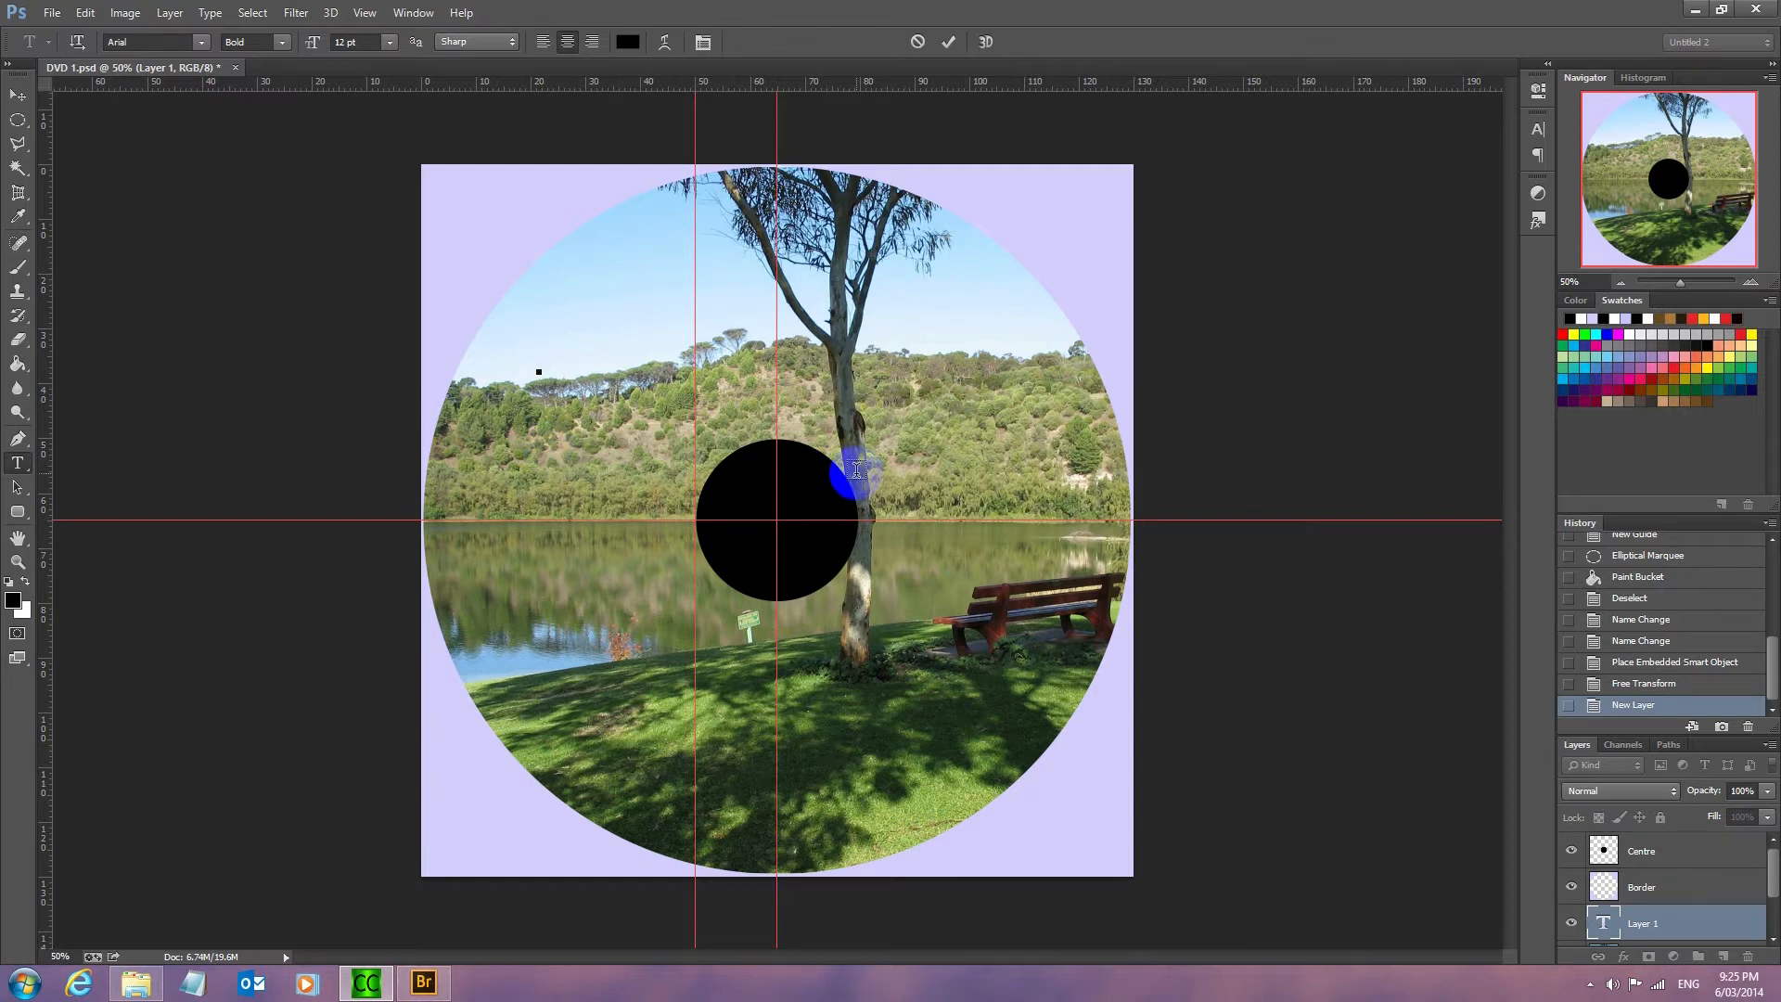
text(My Photos)
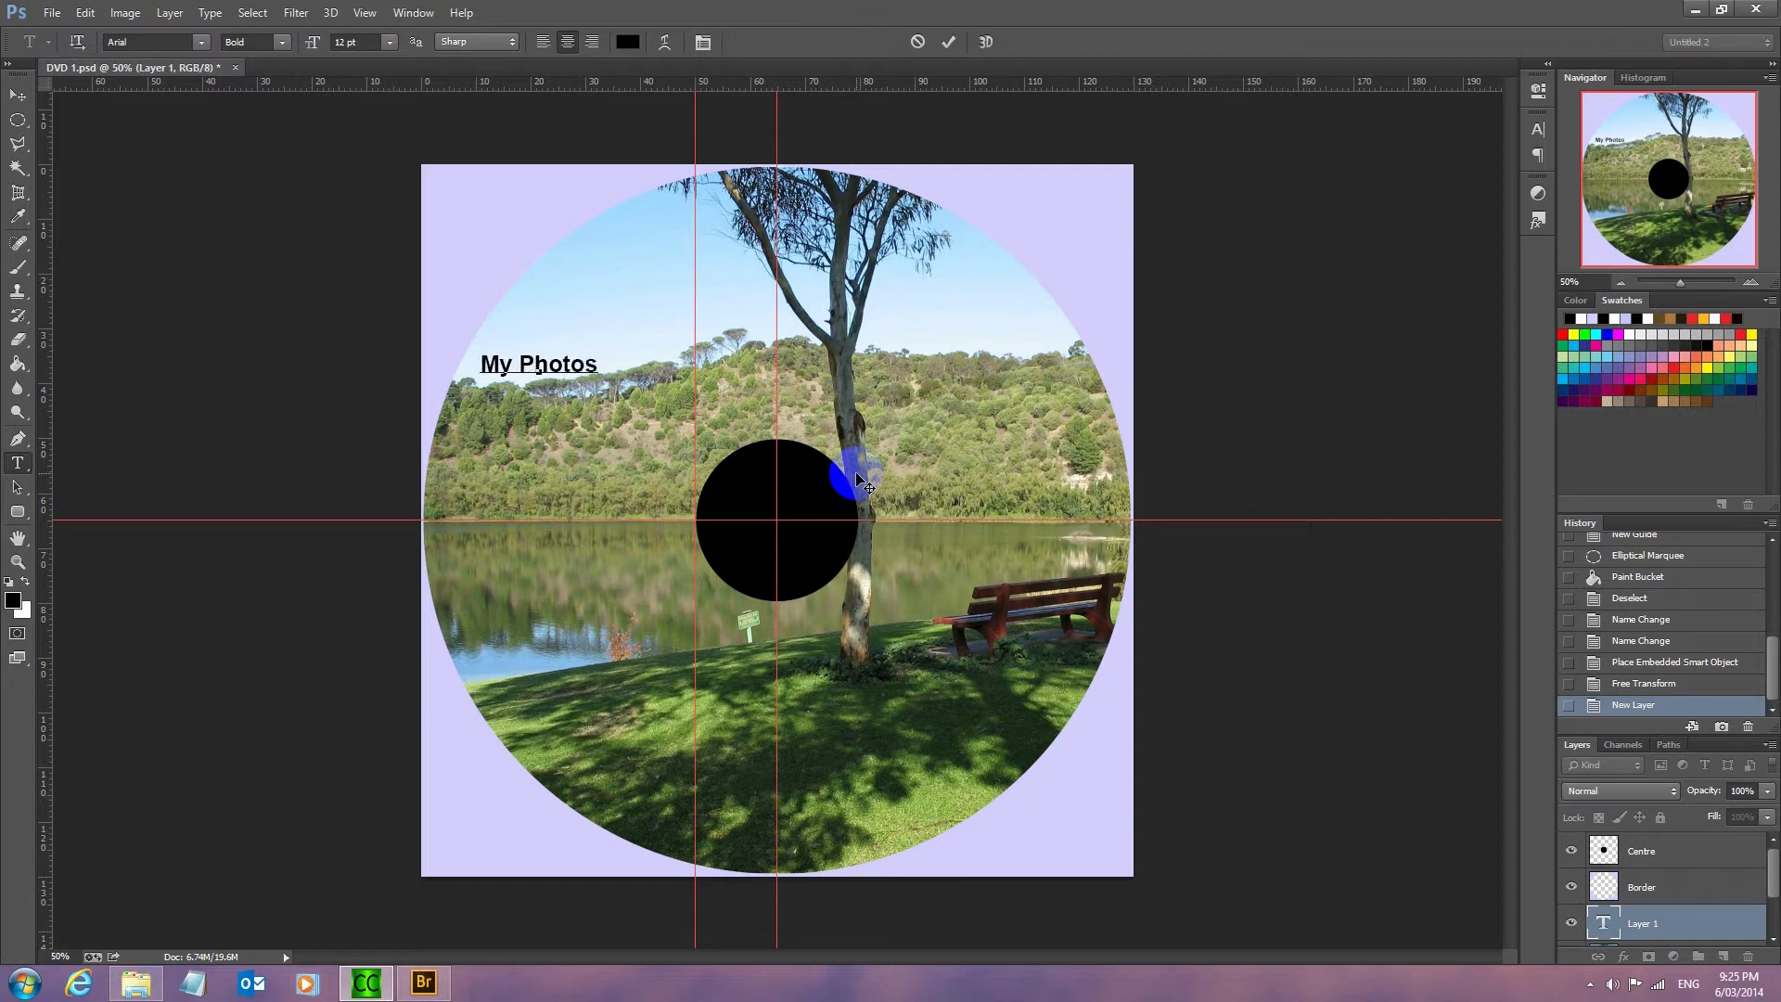
click(948, 44)
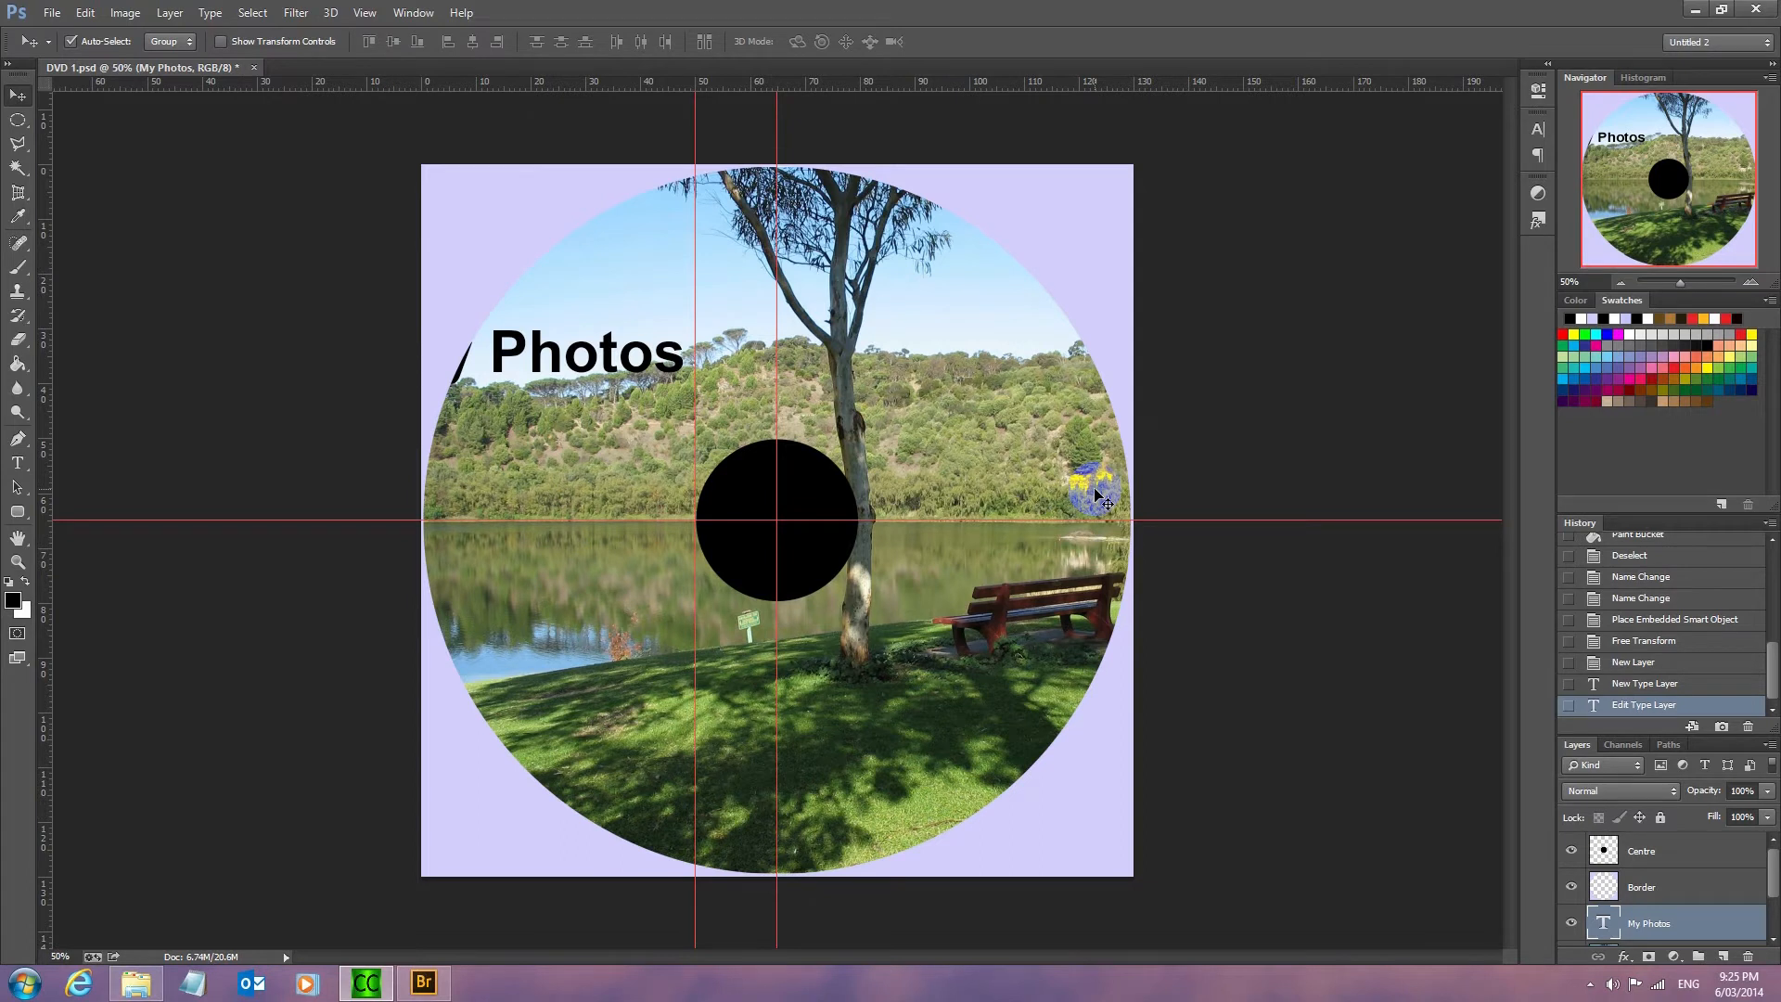
Scale the My Photos title proportionally to about 147.7%, centre it on the middle vertical guide above the disc's hole, and commit the transform.
key(ctrl+t)
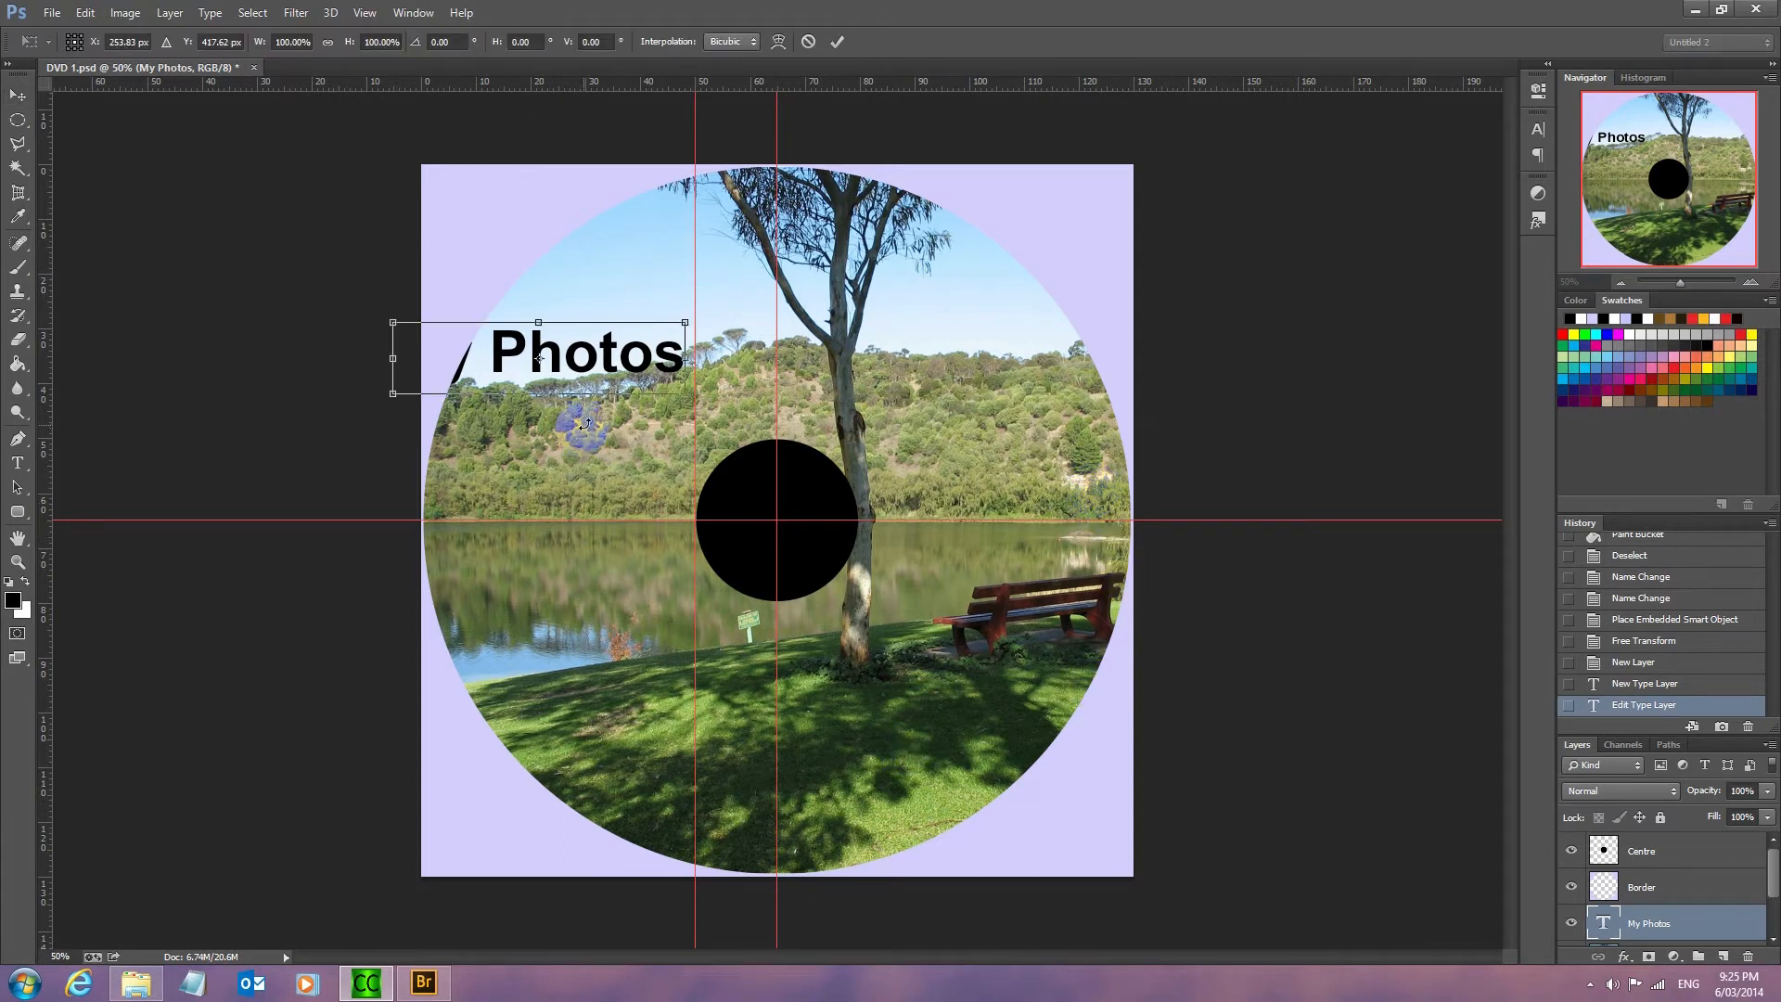
drag(575, 357, 825, 318)
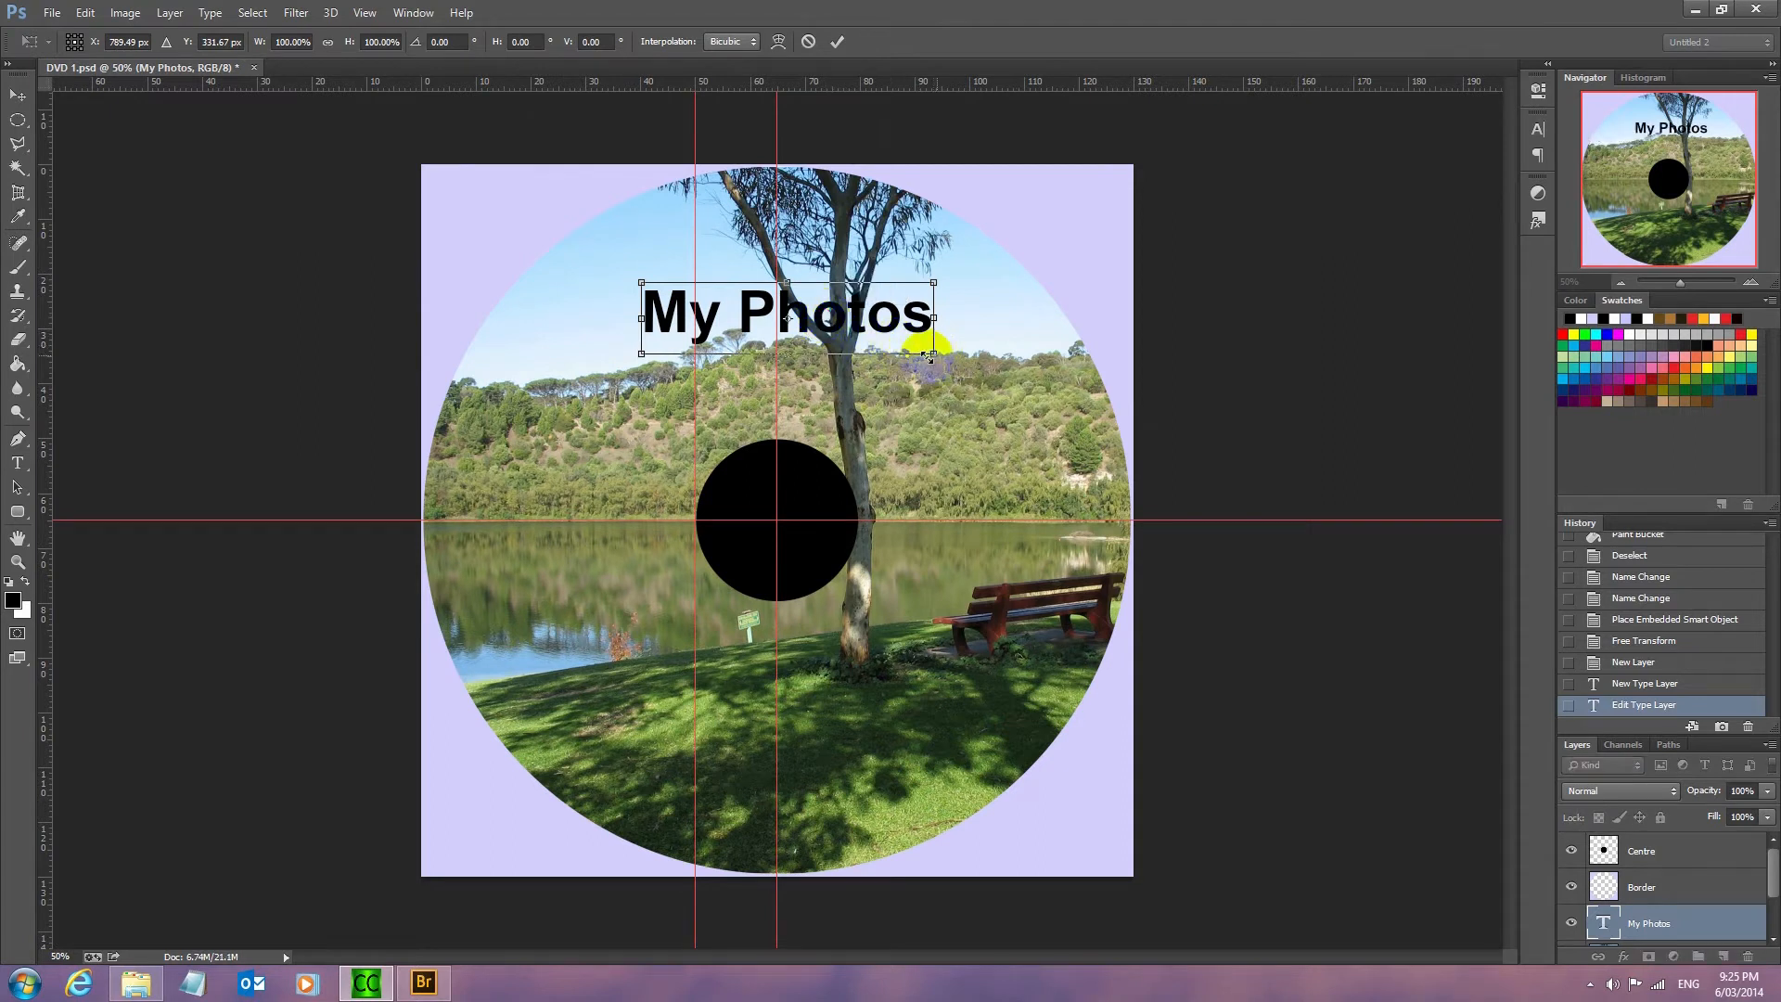
drag(757, 315, 747, 316)
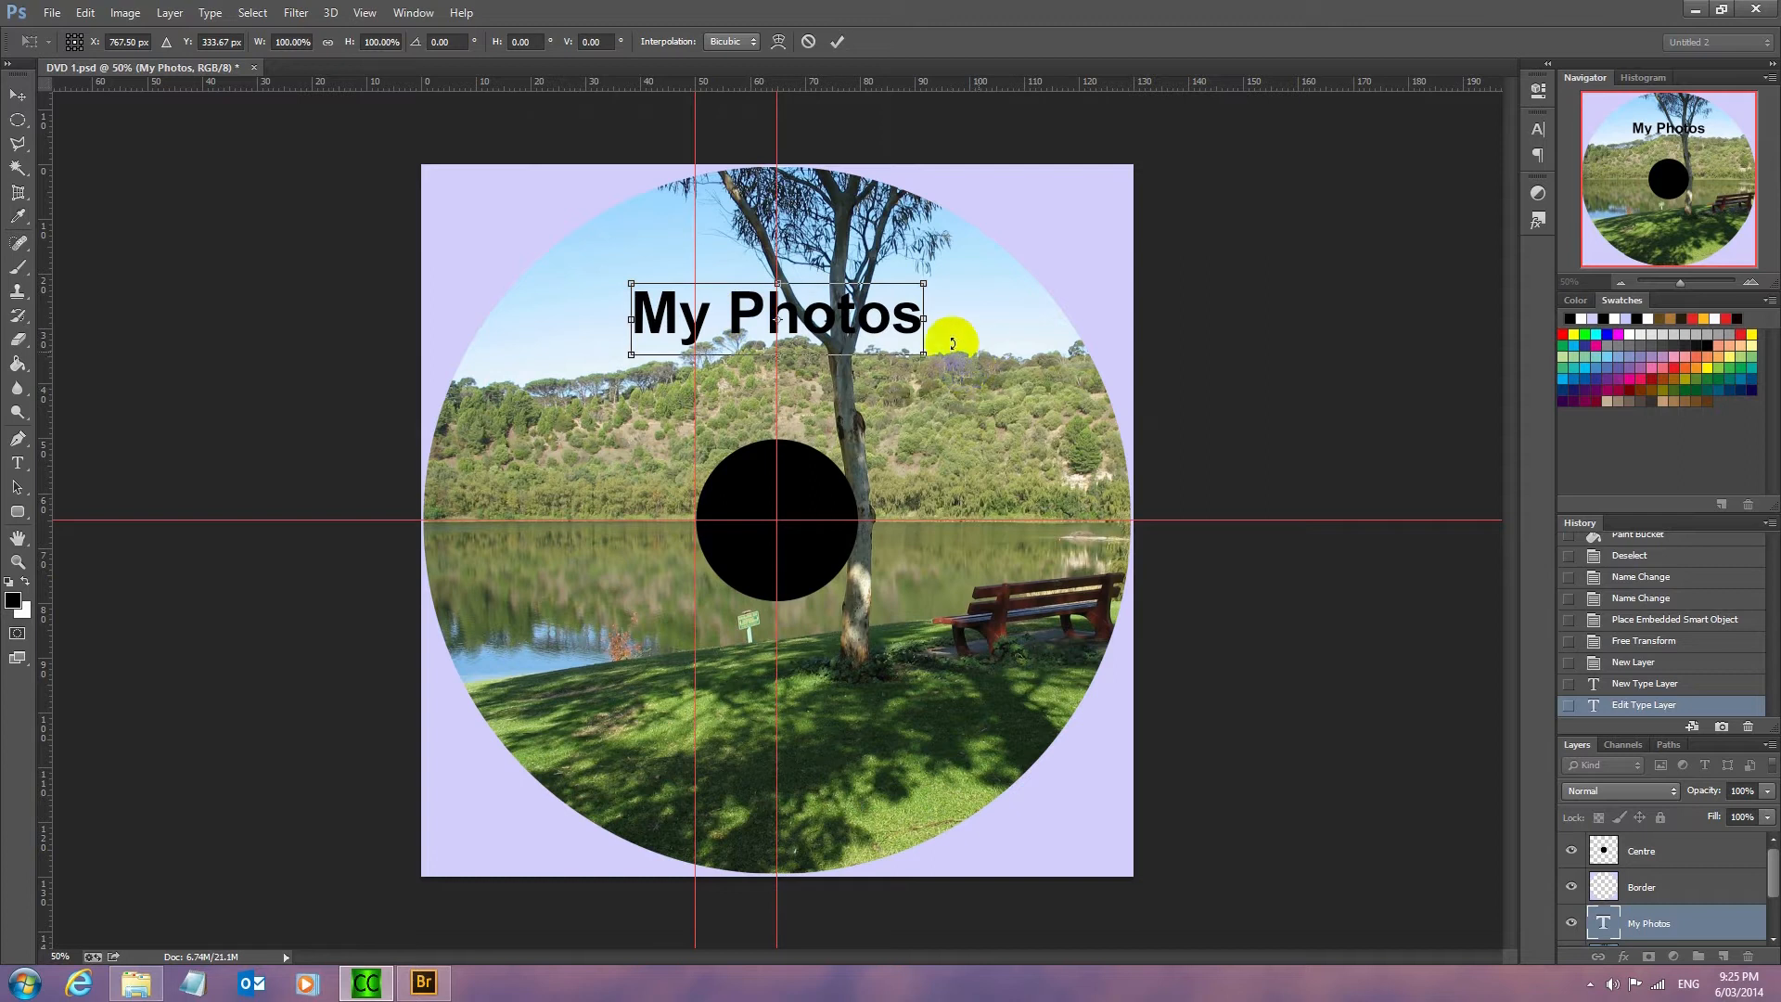
drag(921, 351, 1017, 376)
drag(631, 284, 585, 272)
mouse_move(719, 334)
mouse_down()
mouse_move(693, 323)
mouse_move(691, 338)
mouse_up()
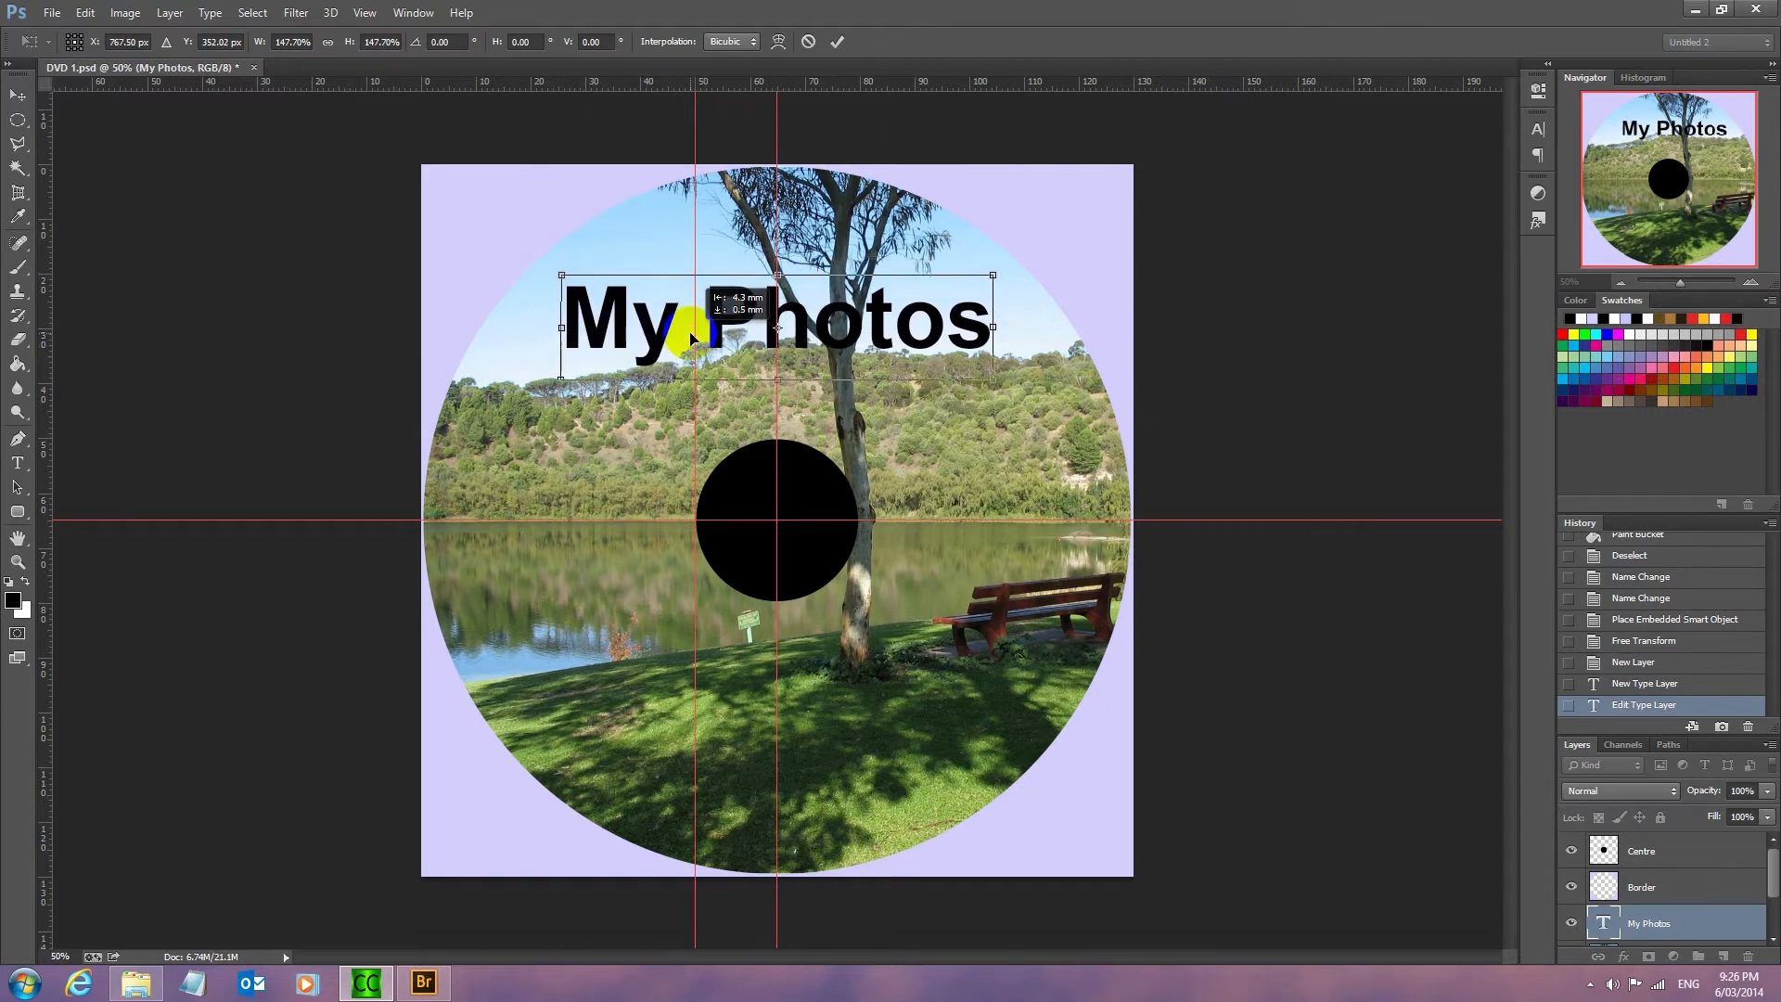
click(838, 42)
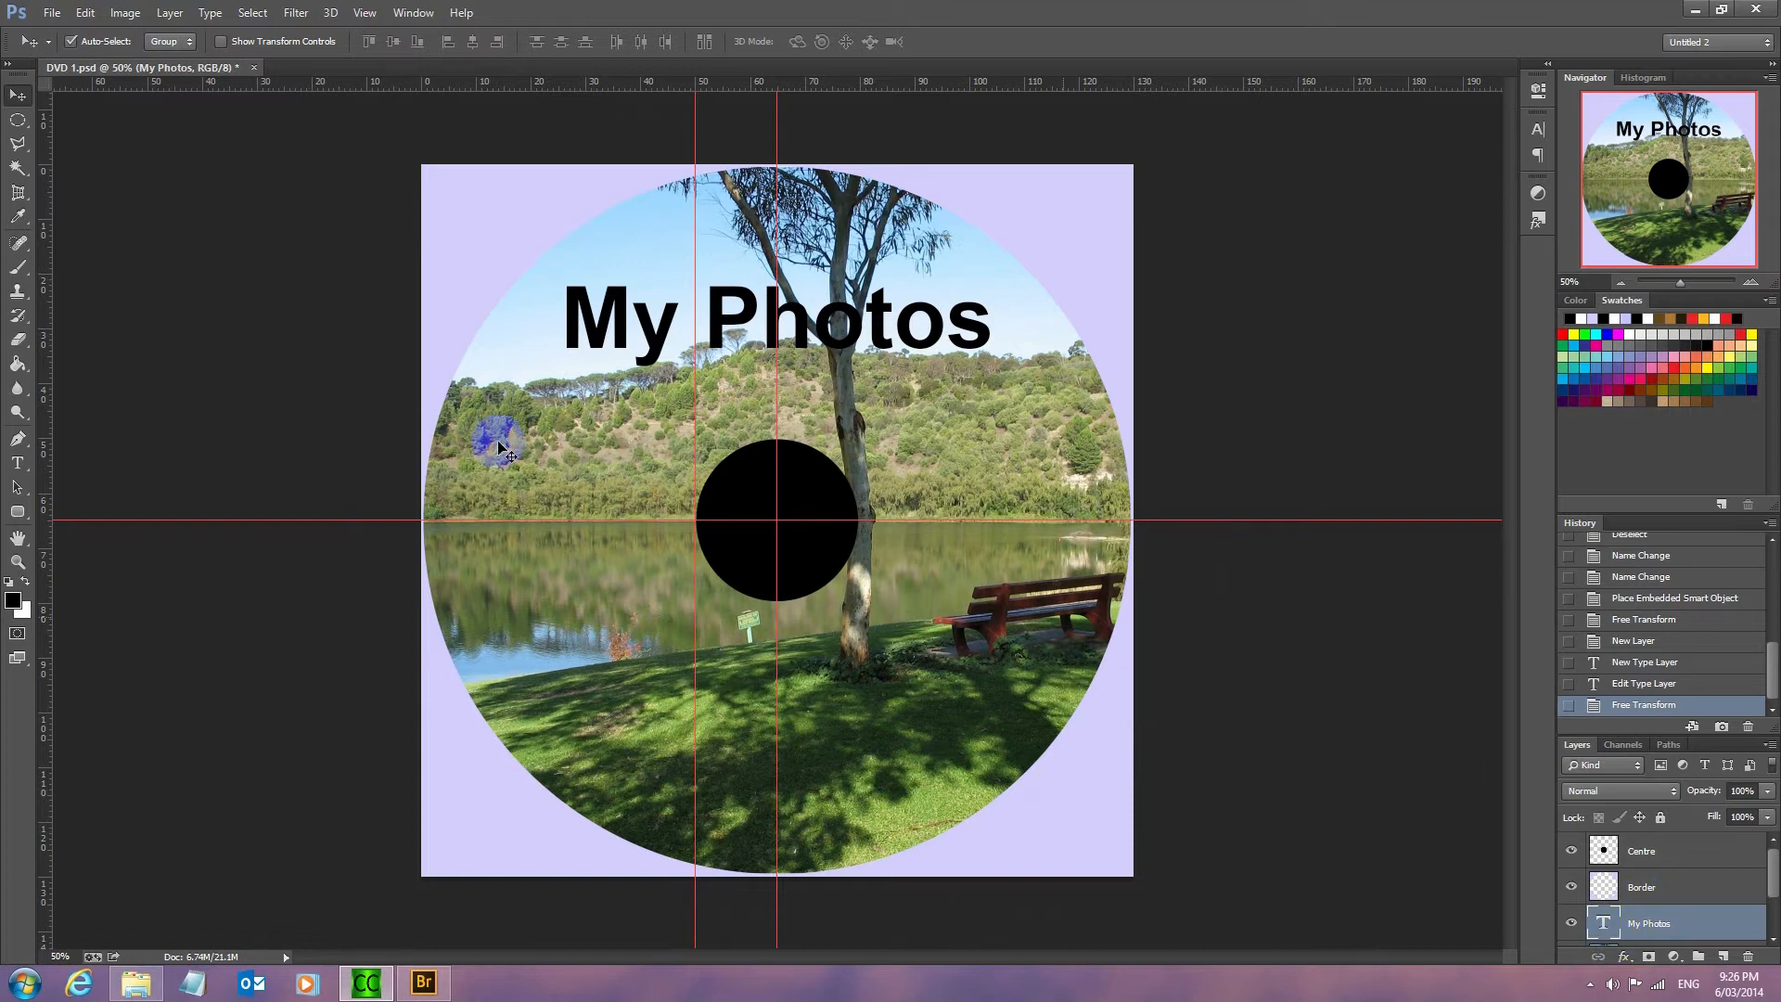
Save a JPEG copy named My Pictures.jpg in the My Pics folder at quality 12 (Maximum) with Baseline Optimized format.
click(52, 13)
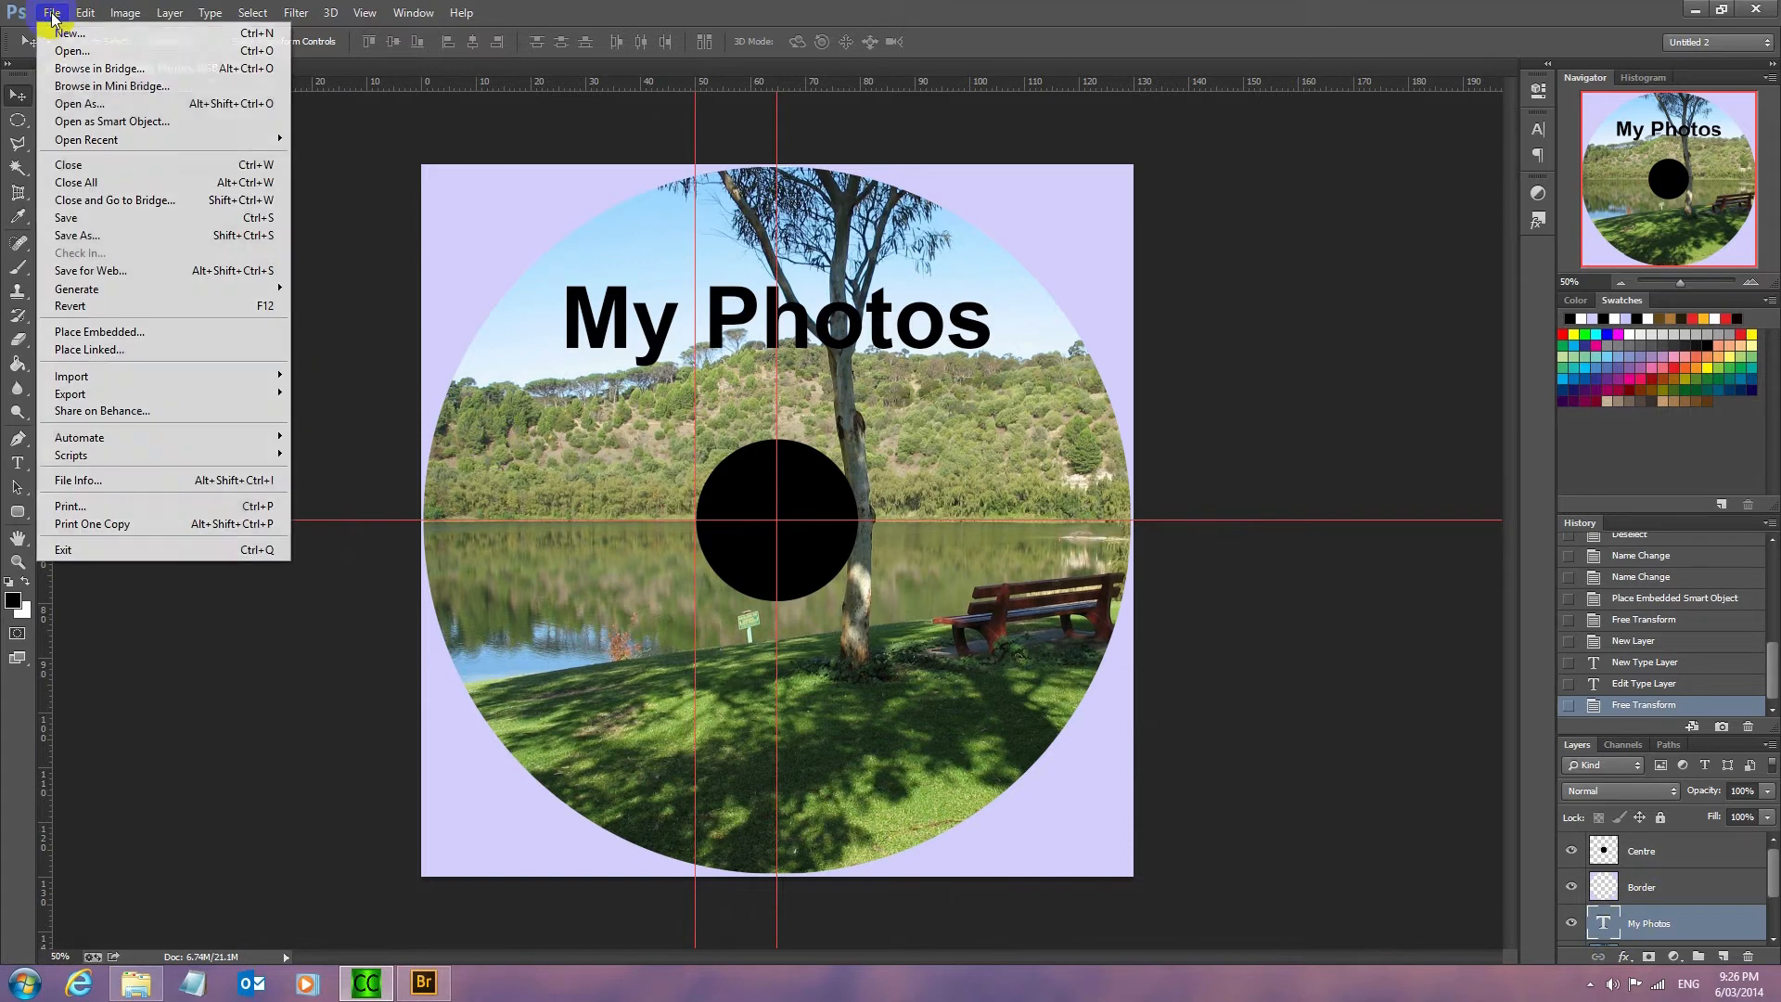
click(90, 238)
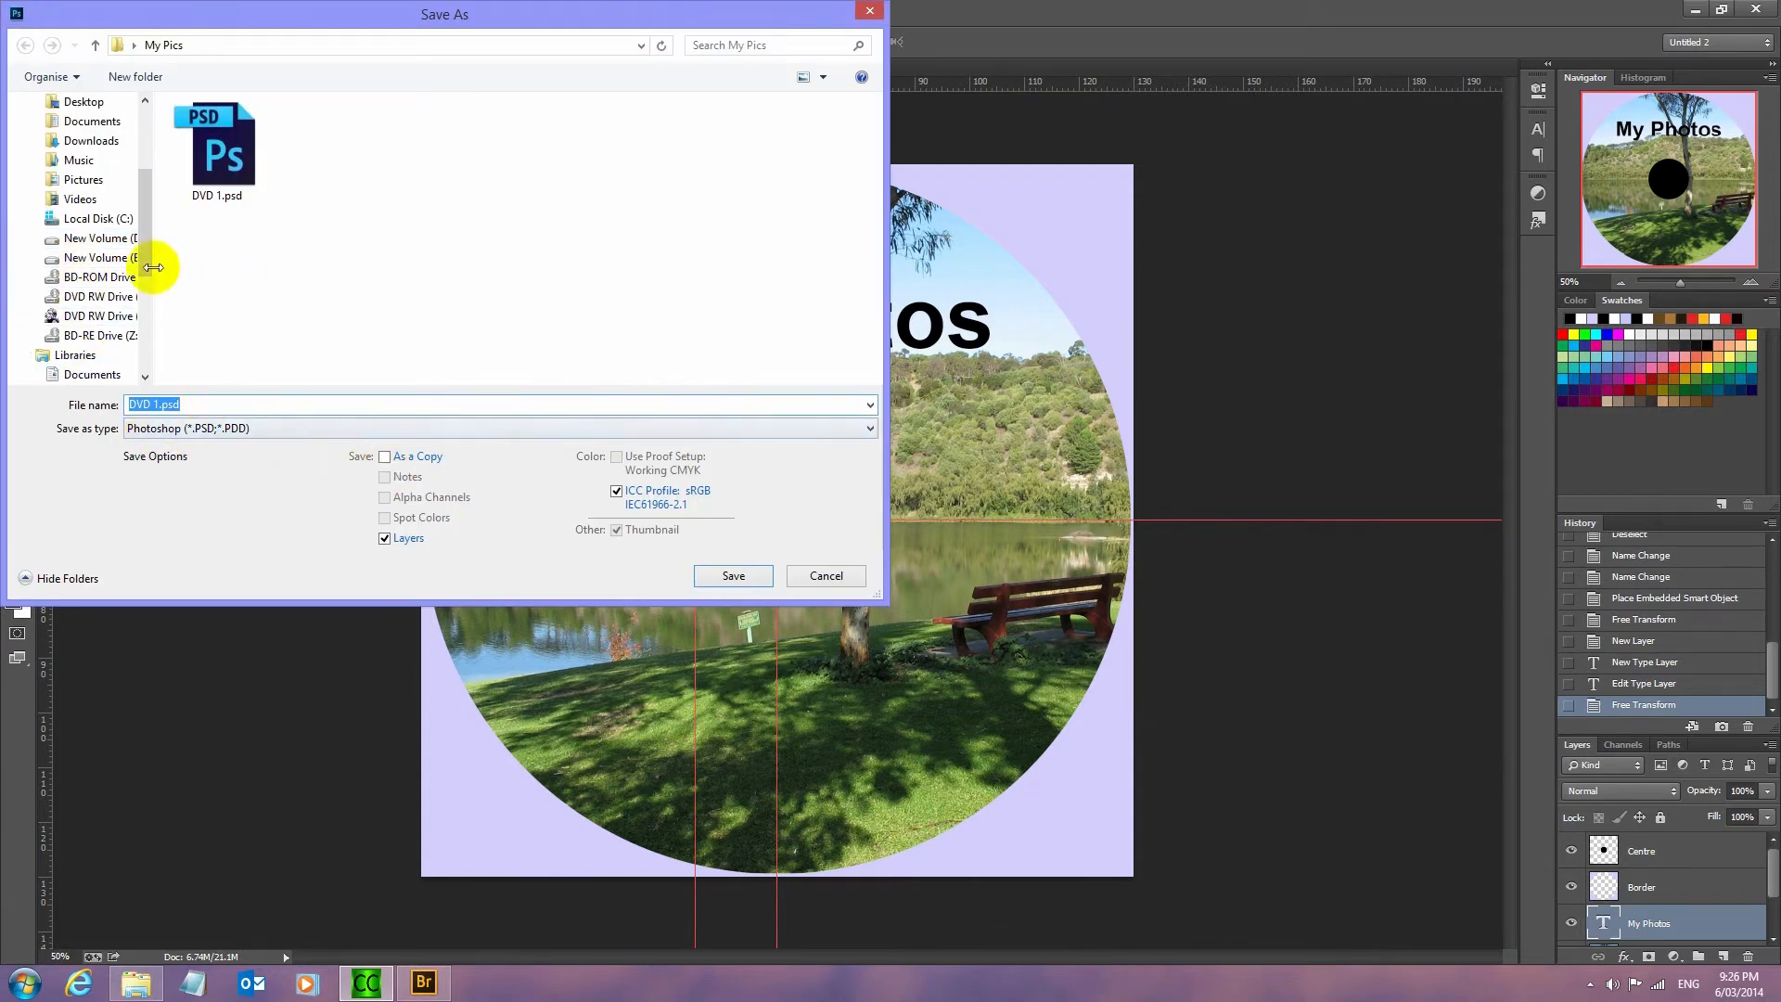
click(872, 430)
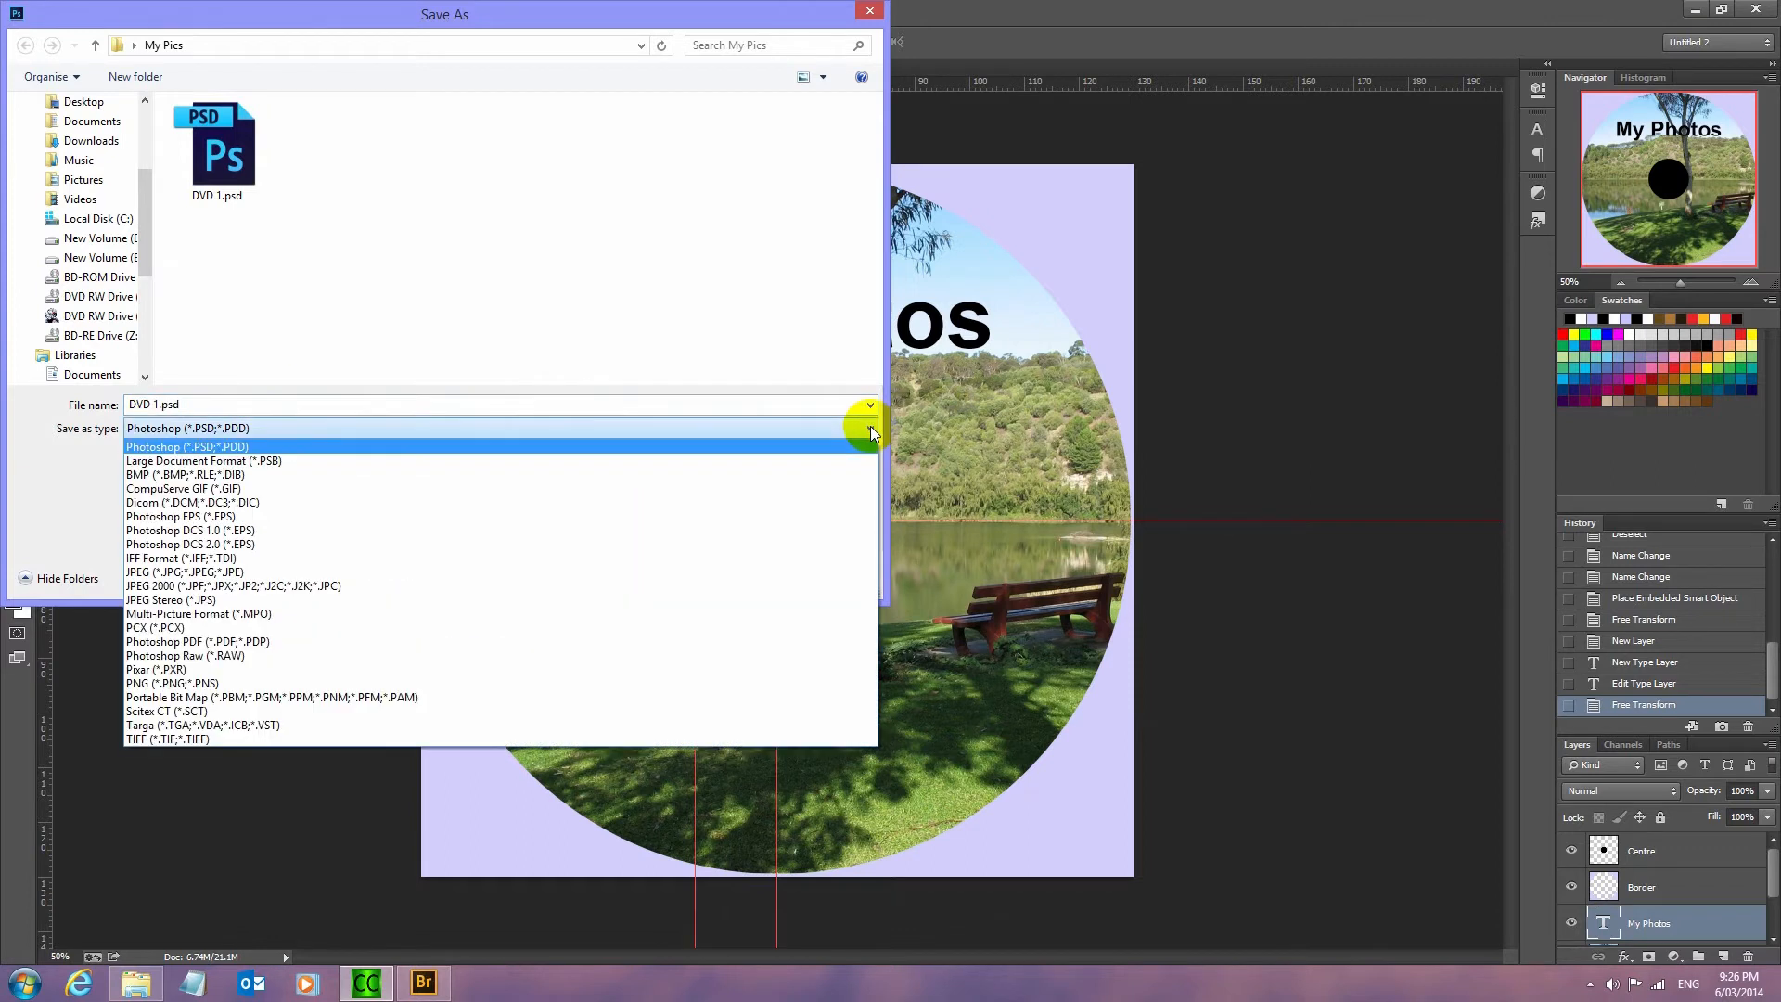
click(414, 572)
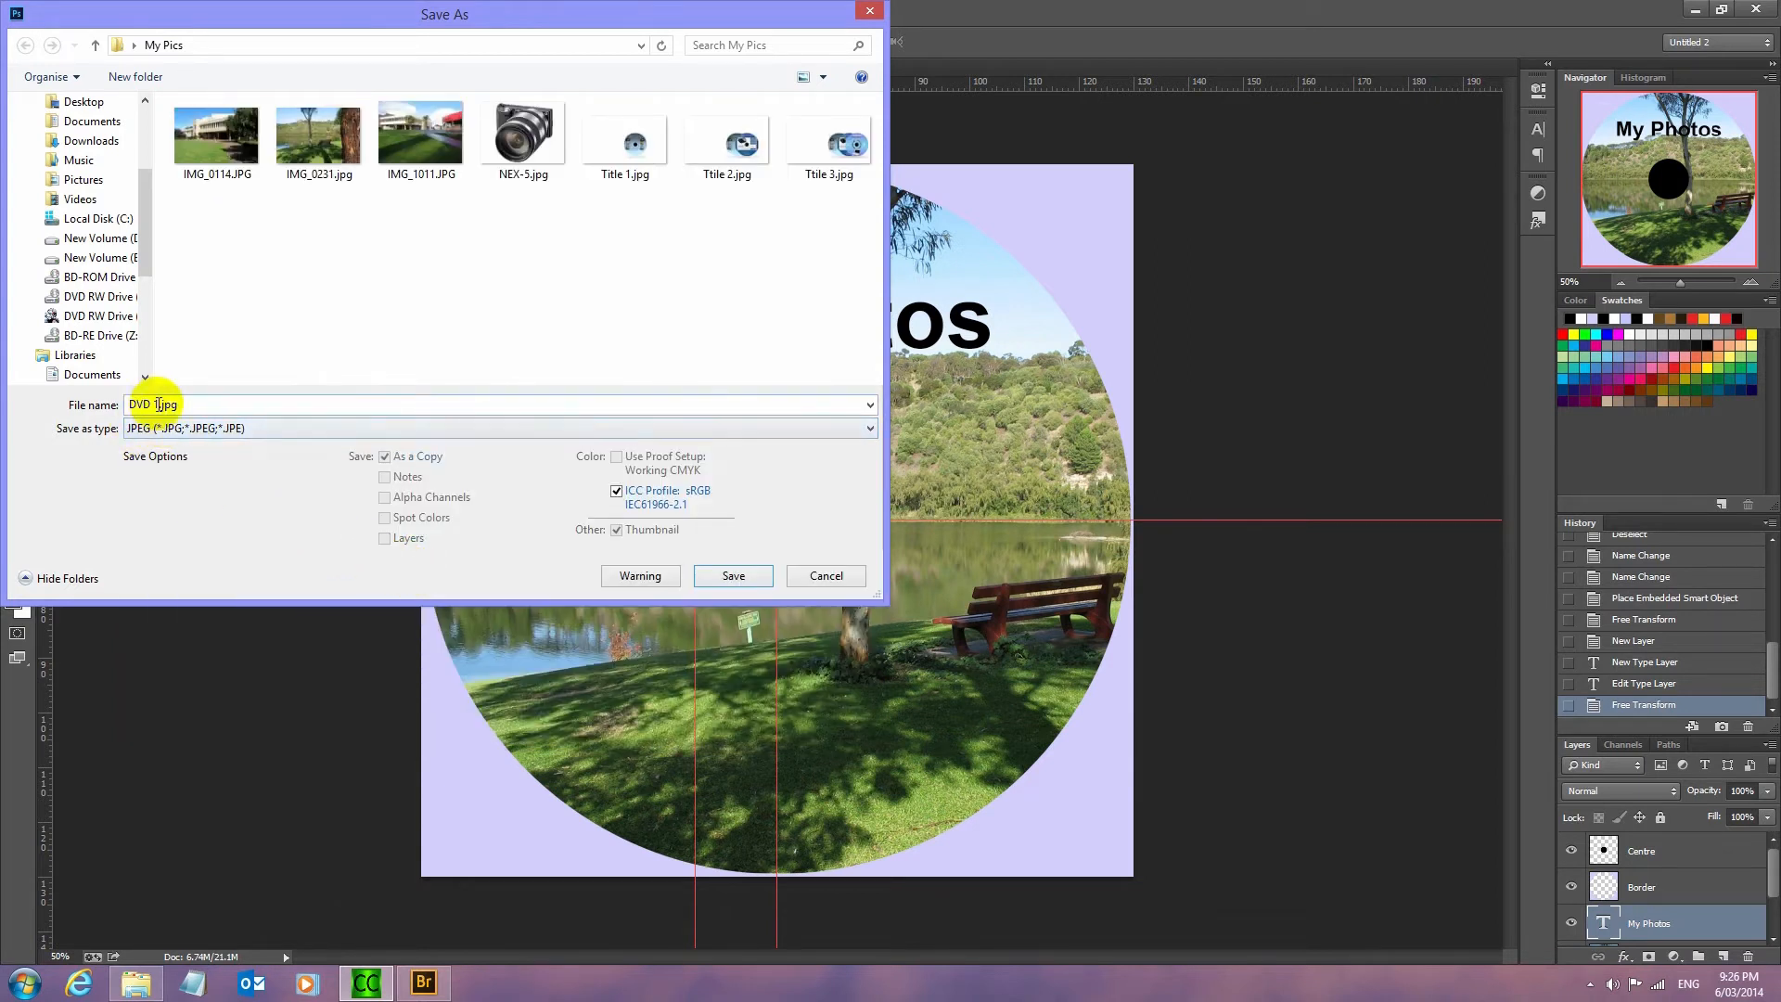
triple_click(158, 404)
drag(159, 404, 30, 393)
text(My)
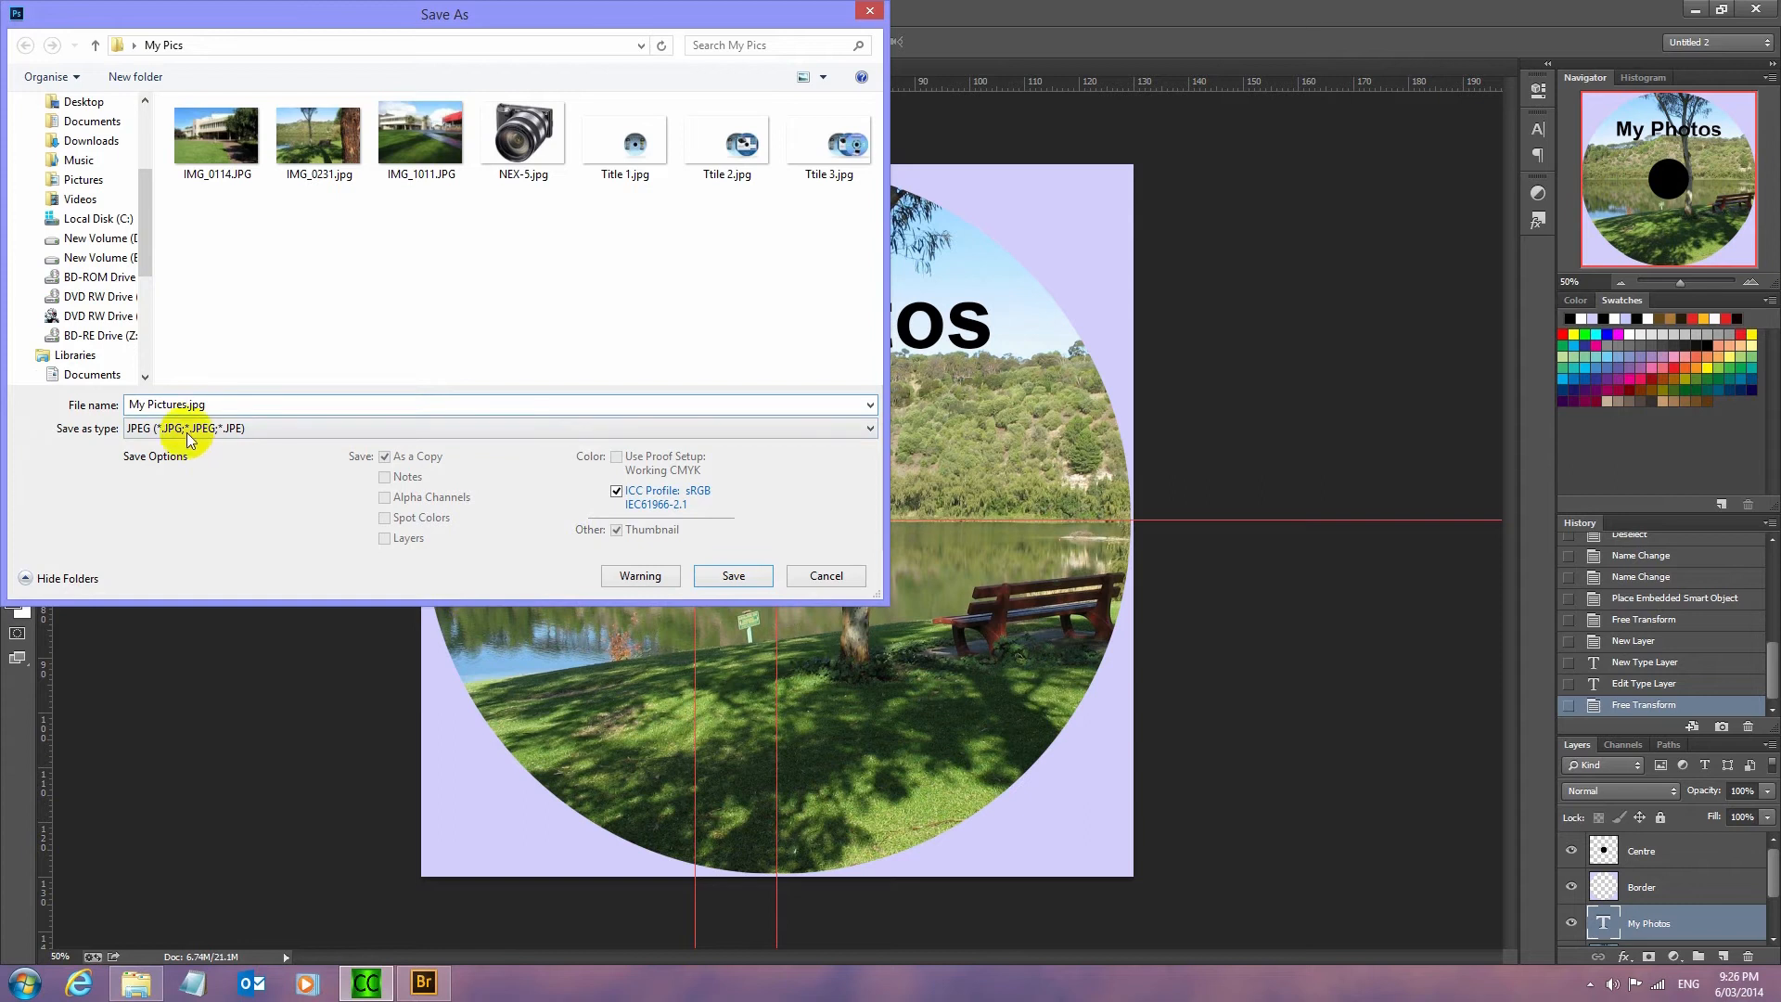
click(733, 577)
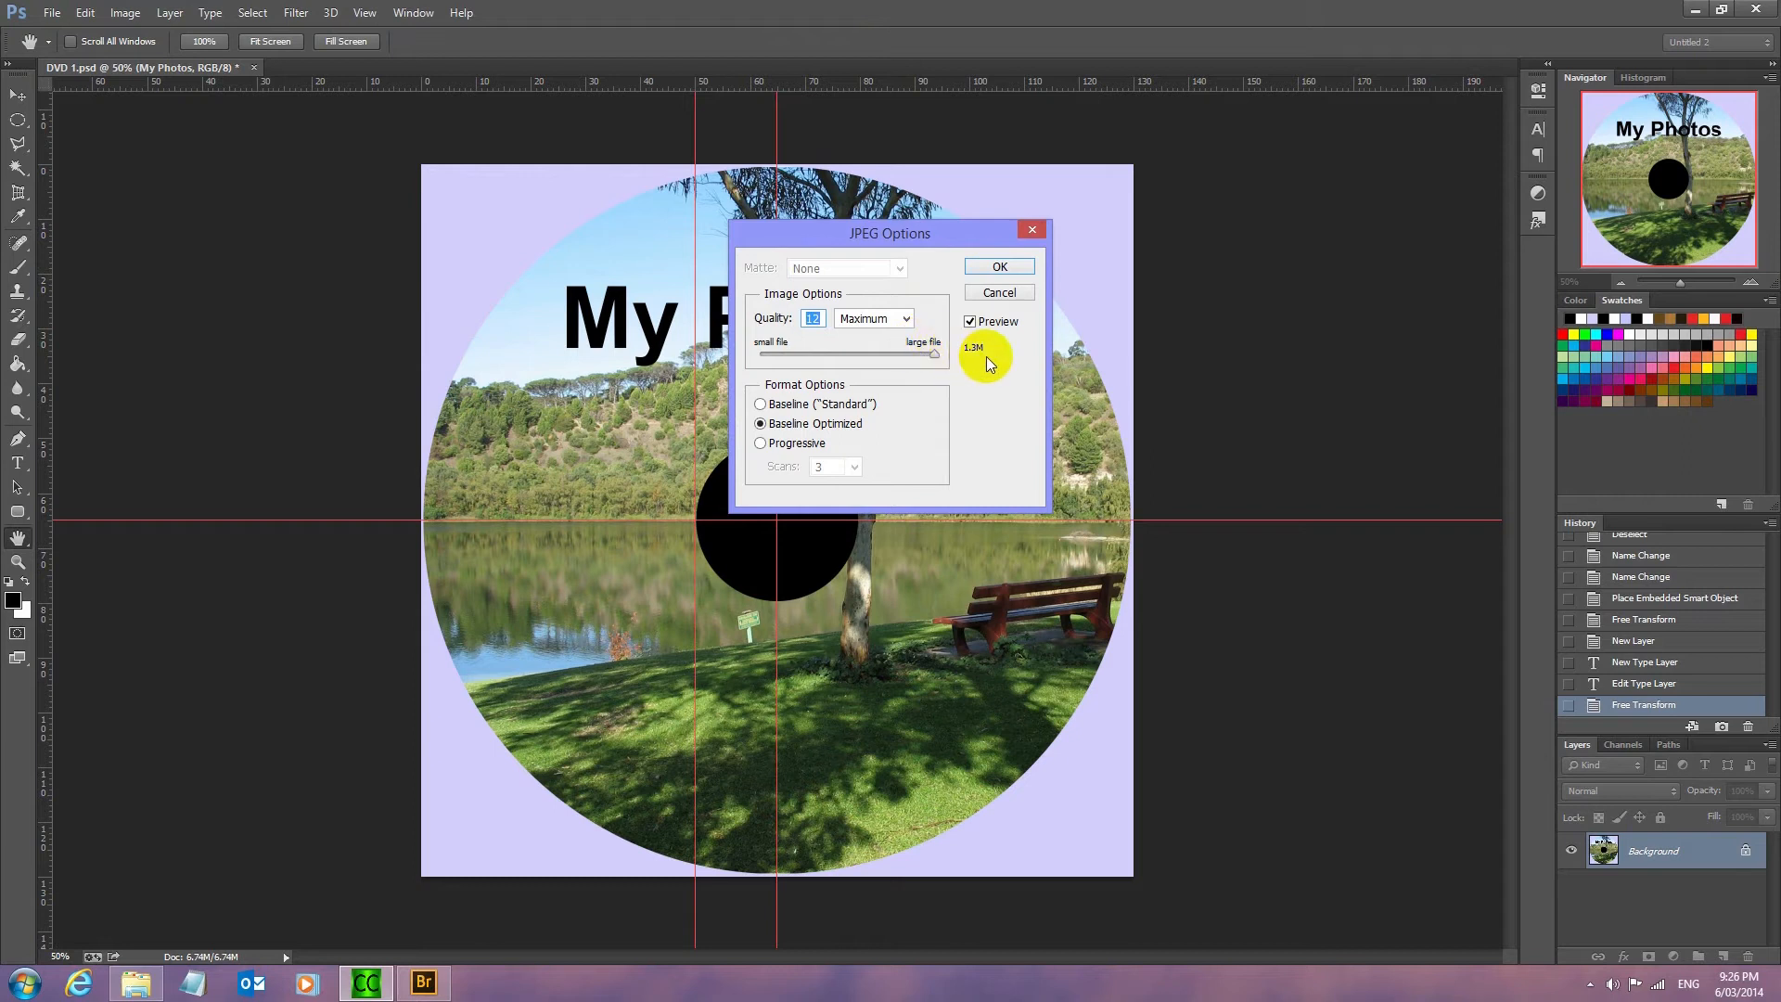
click(1001, 267)
key(v)
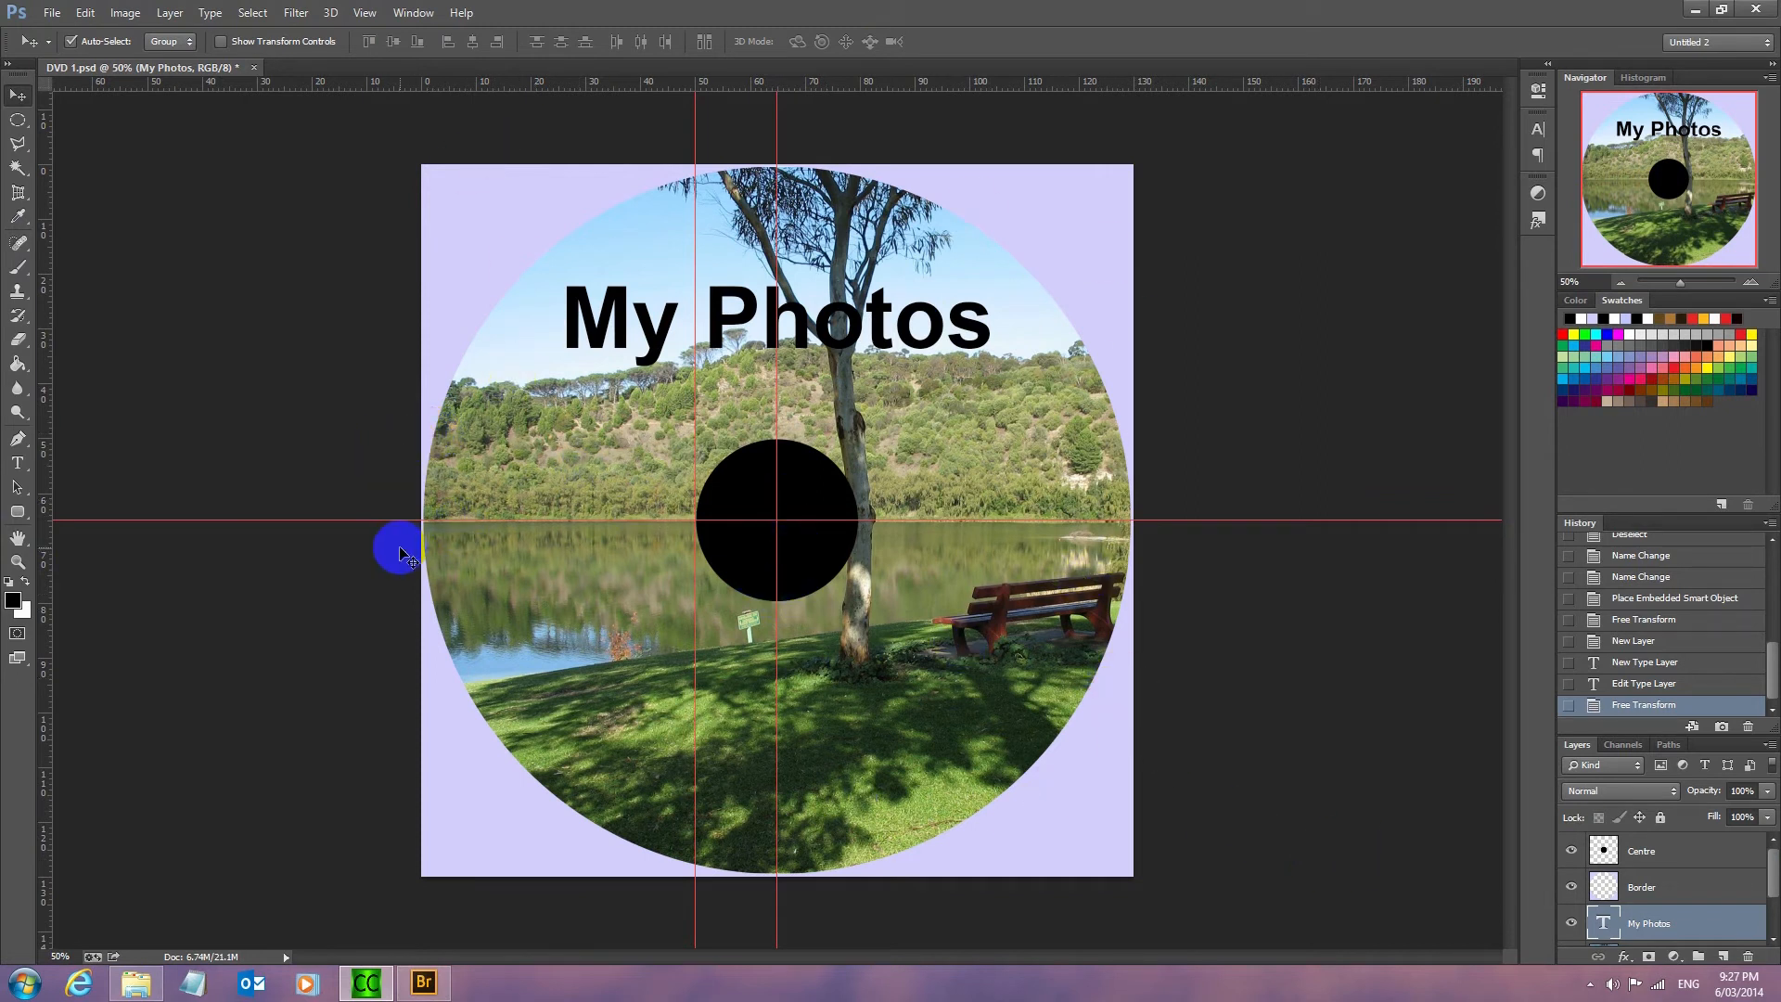
Close DVD 1.psd without saving the changes, switch to Bridge and reopen the blank DVD 1.psd template in Photoshop.
click(253, 69)
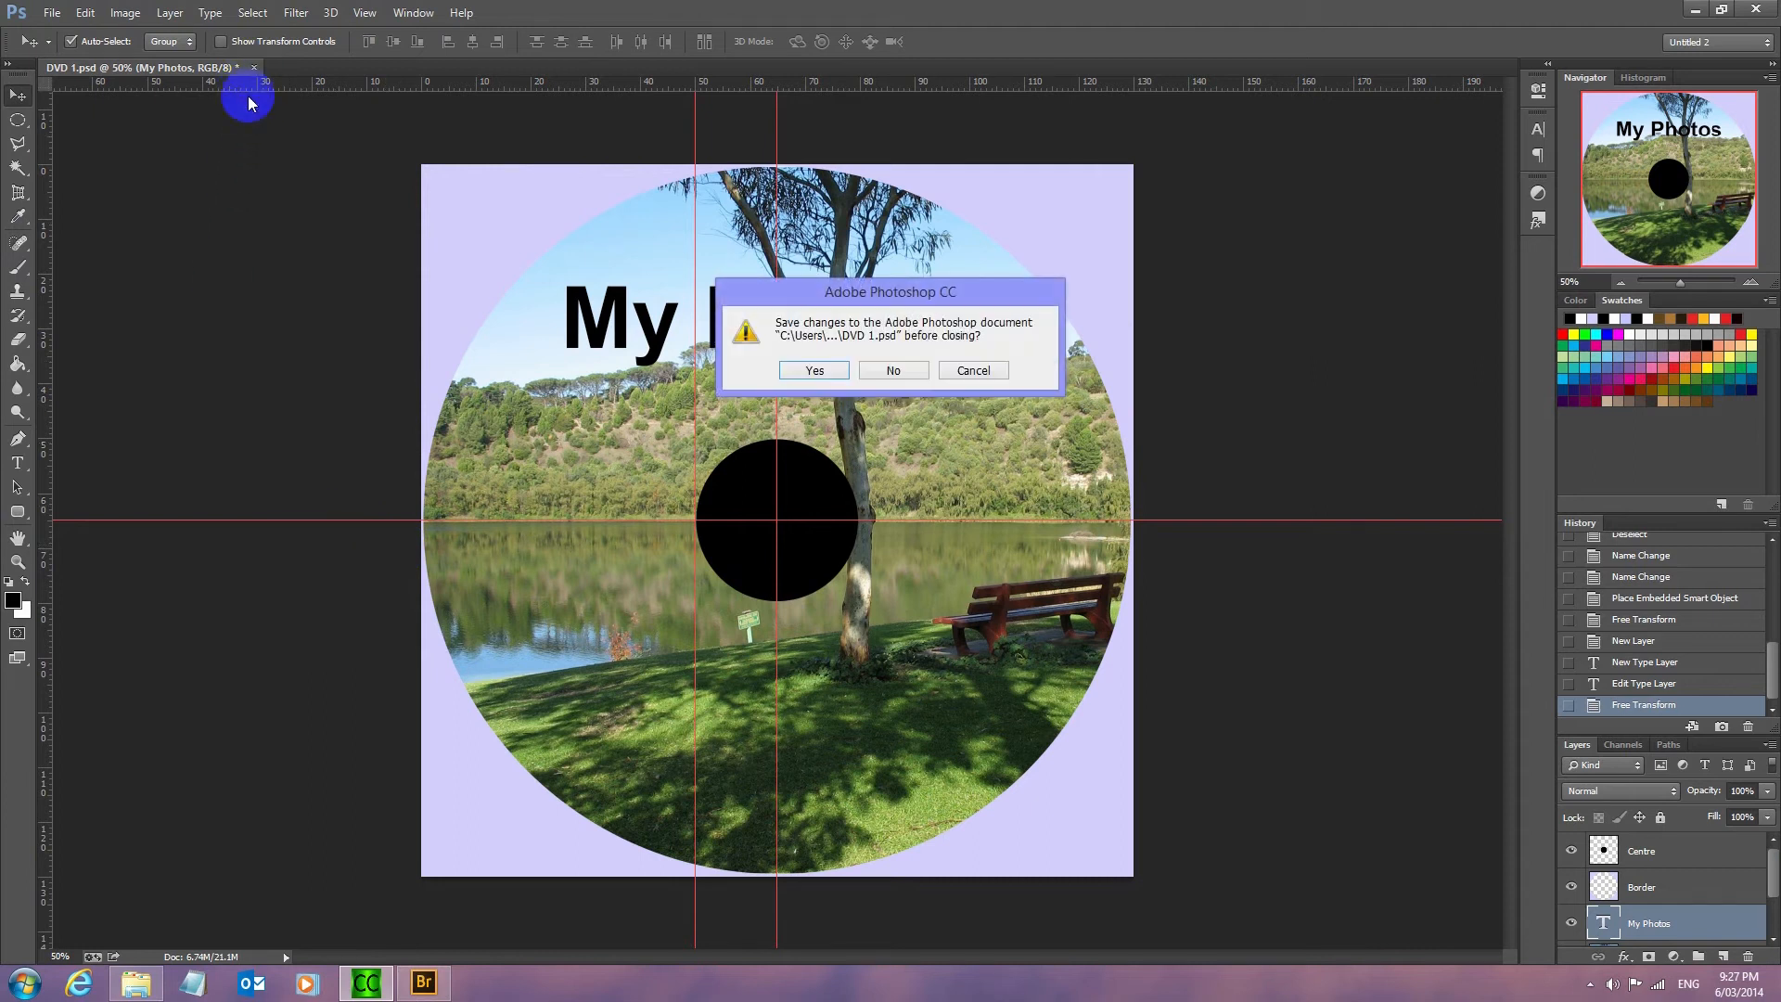
click(893, 371)
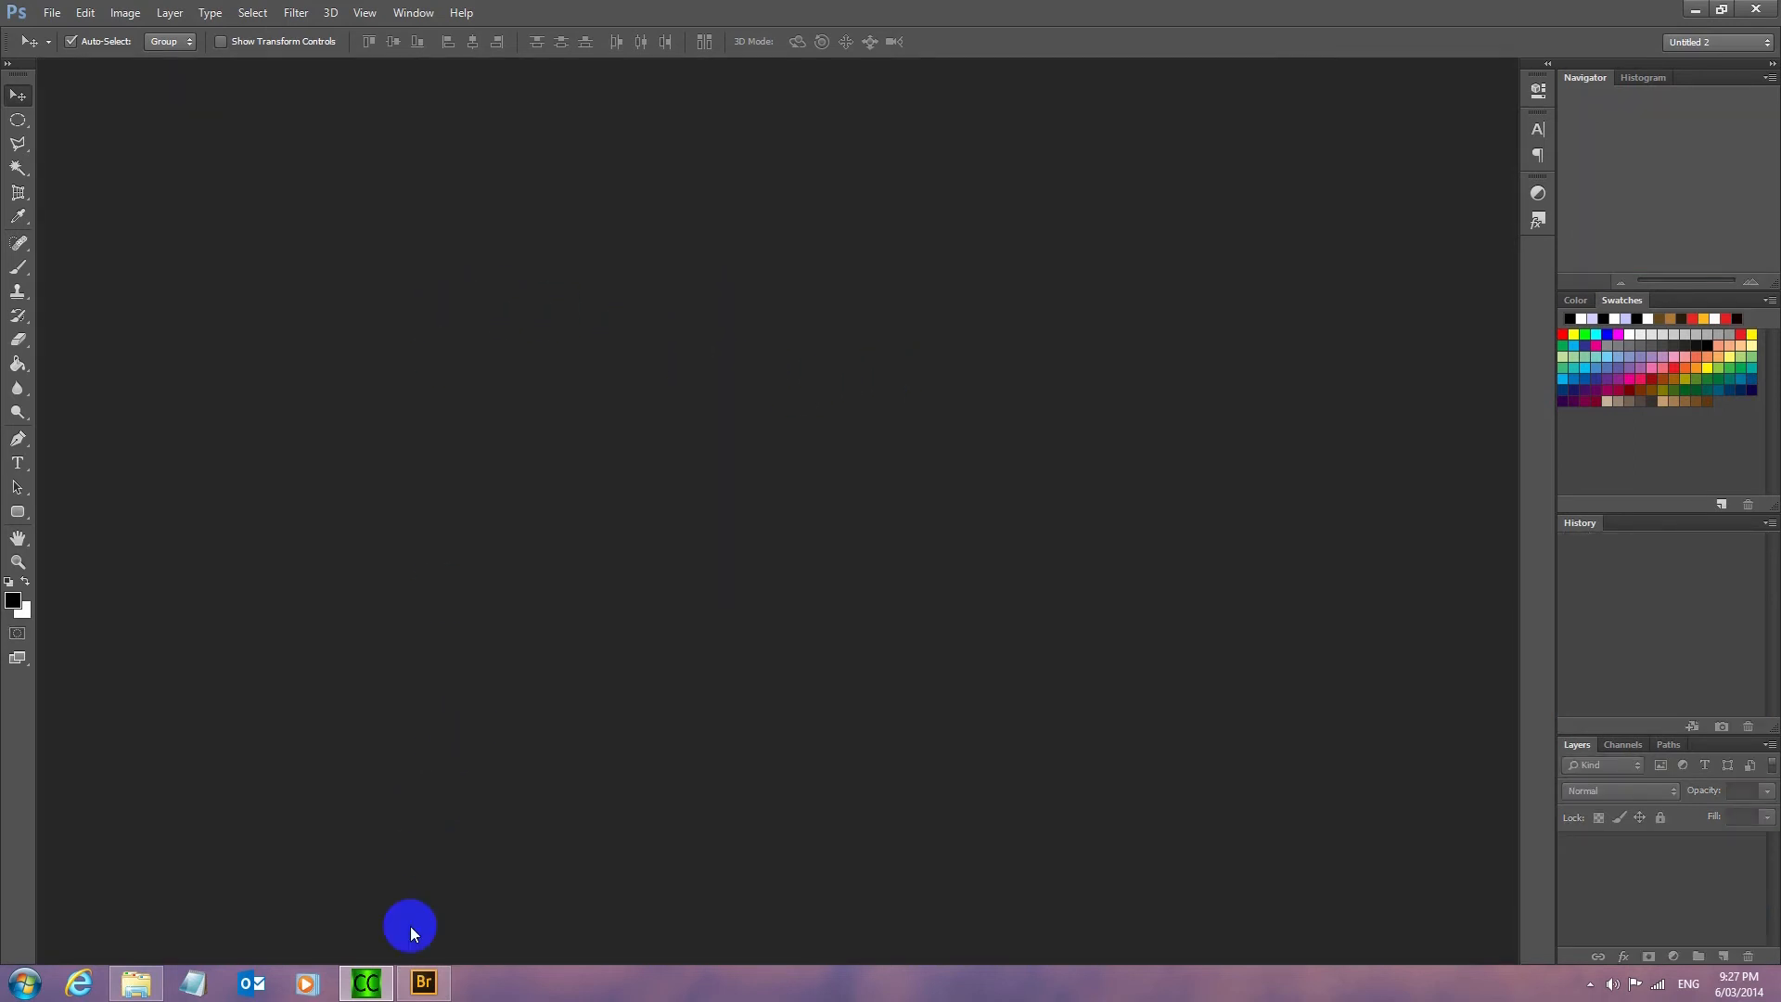
click(426, 983)
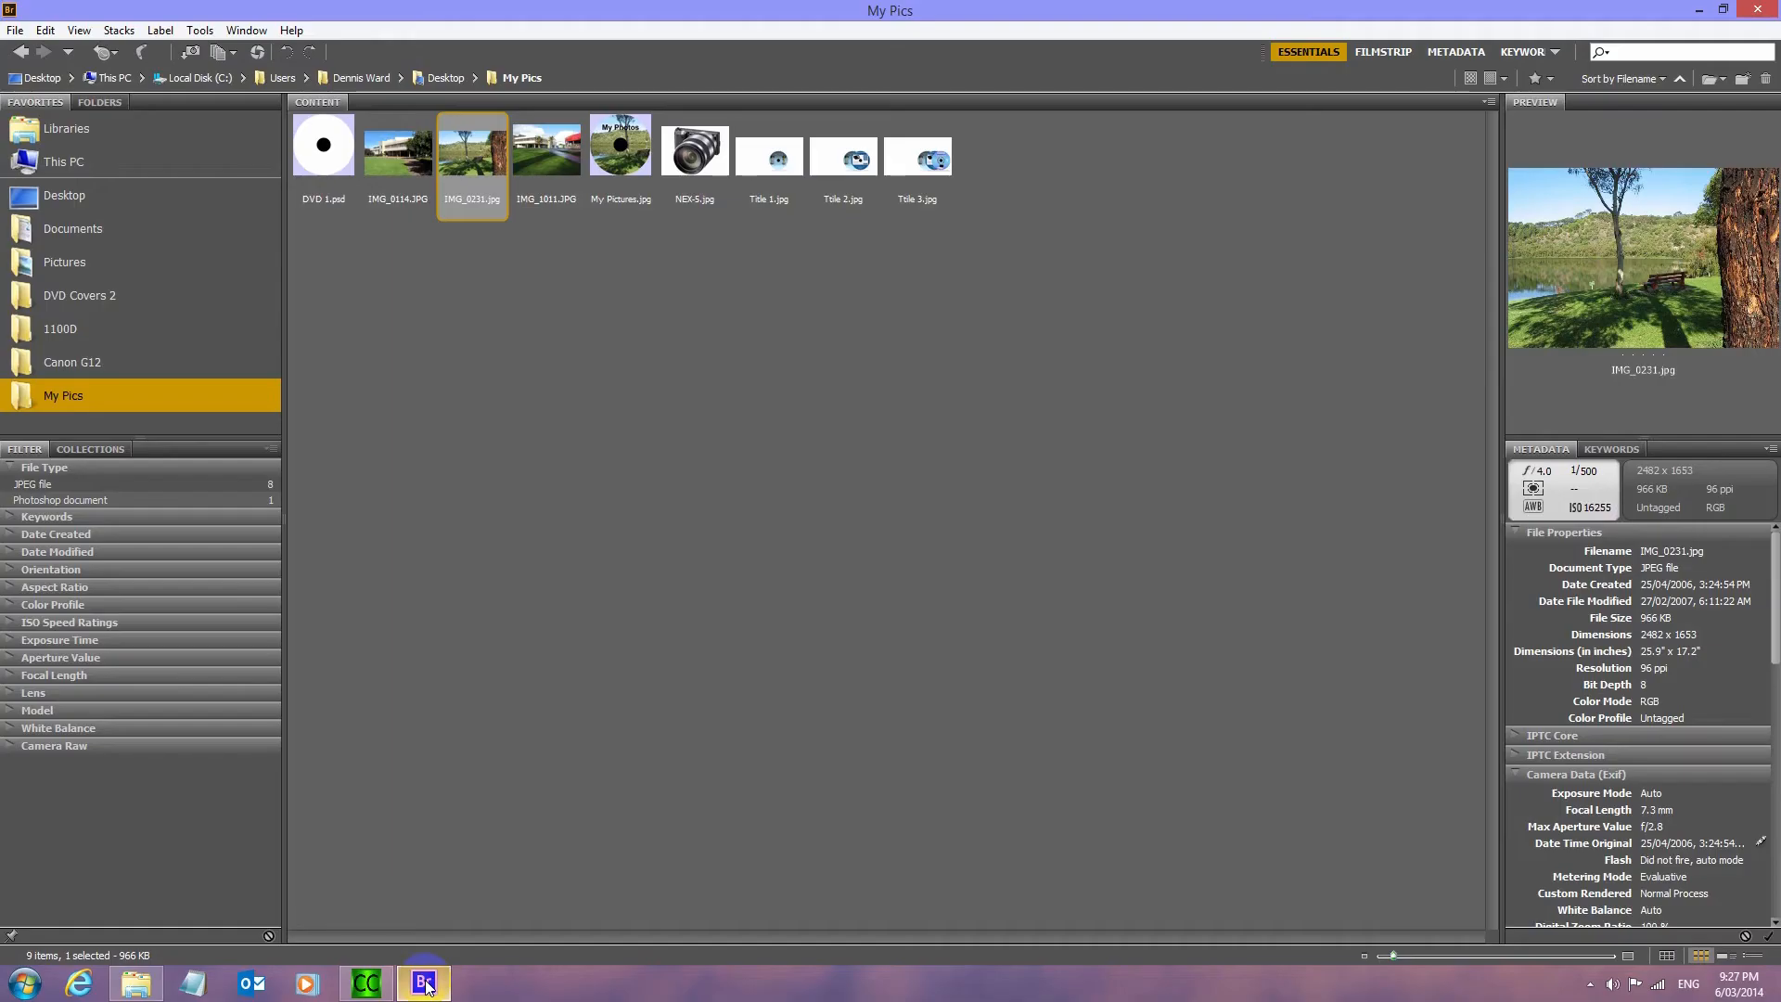
double_click(331, 164)
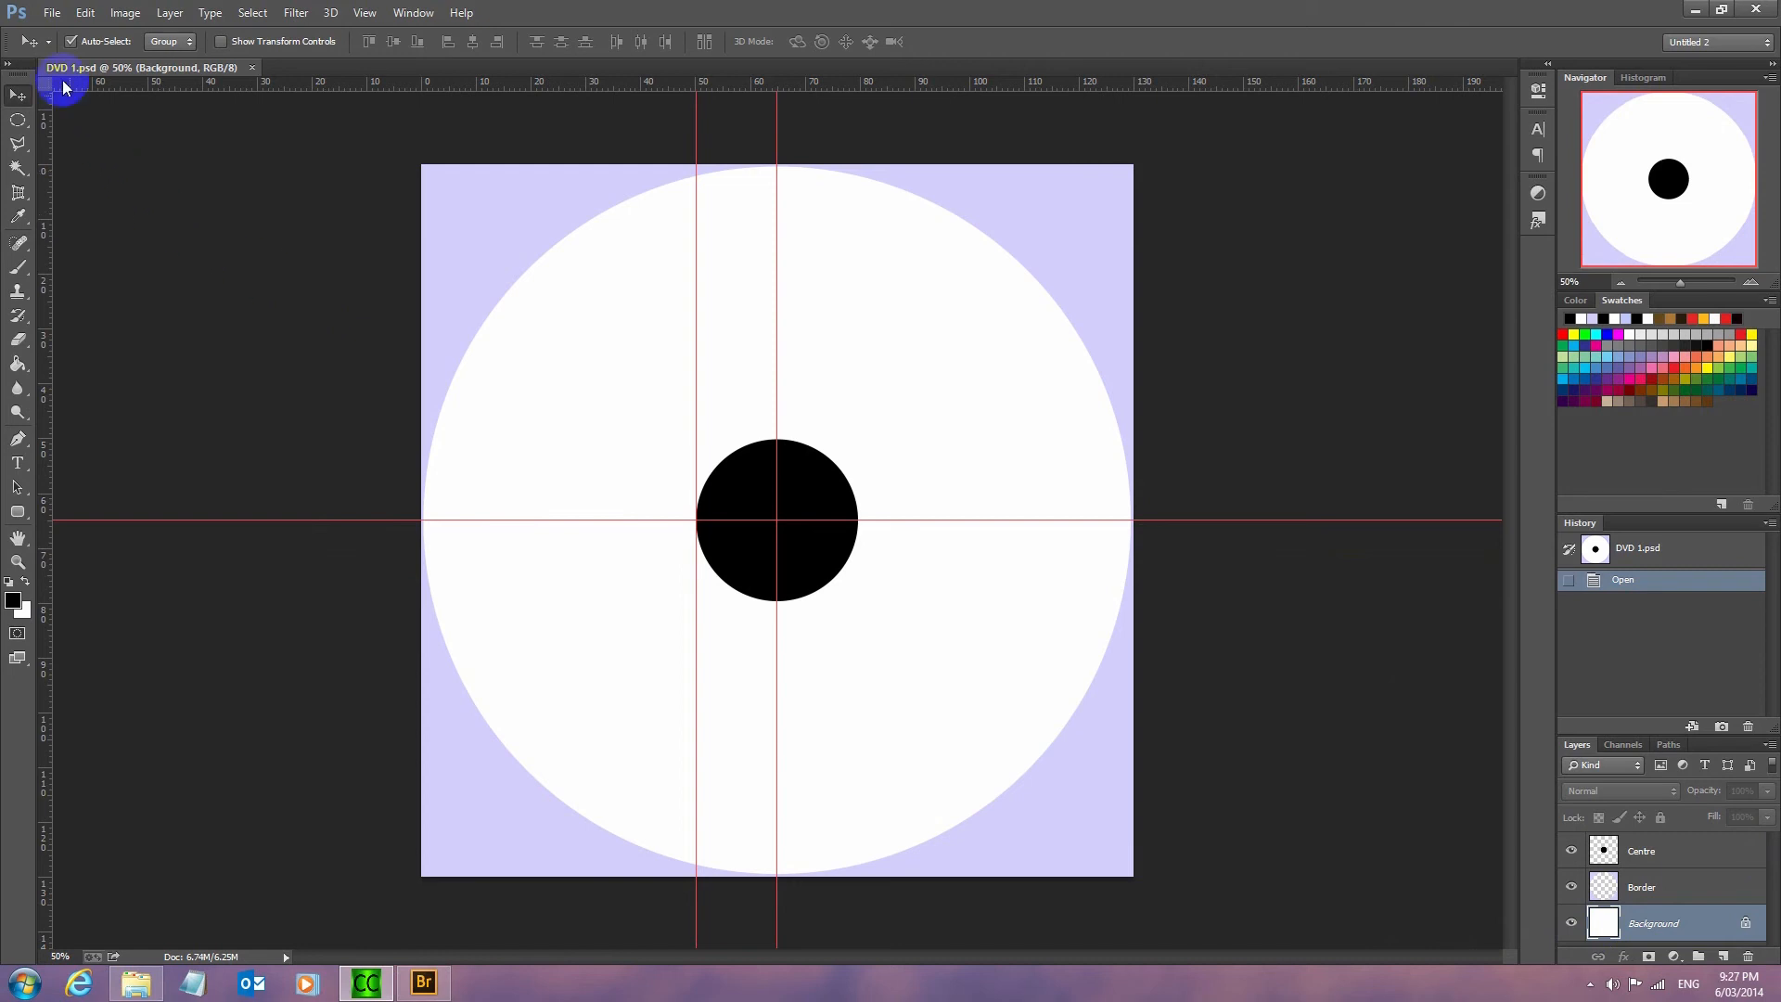
Switch to Bridge, select IMG_1011.JPG, examine the Place options for it, and dismiss them without placing the photo.
click(51, 15)
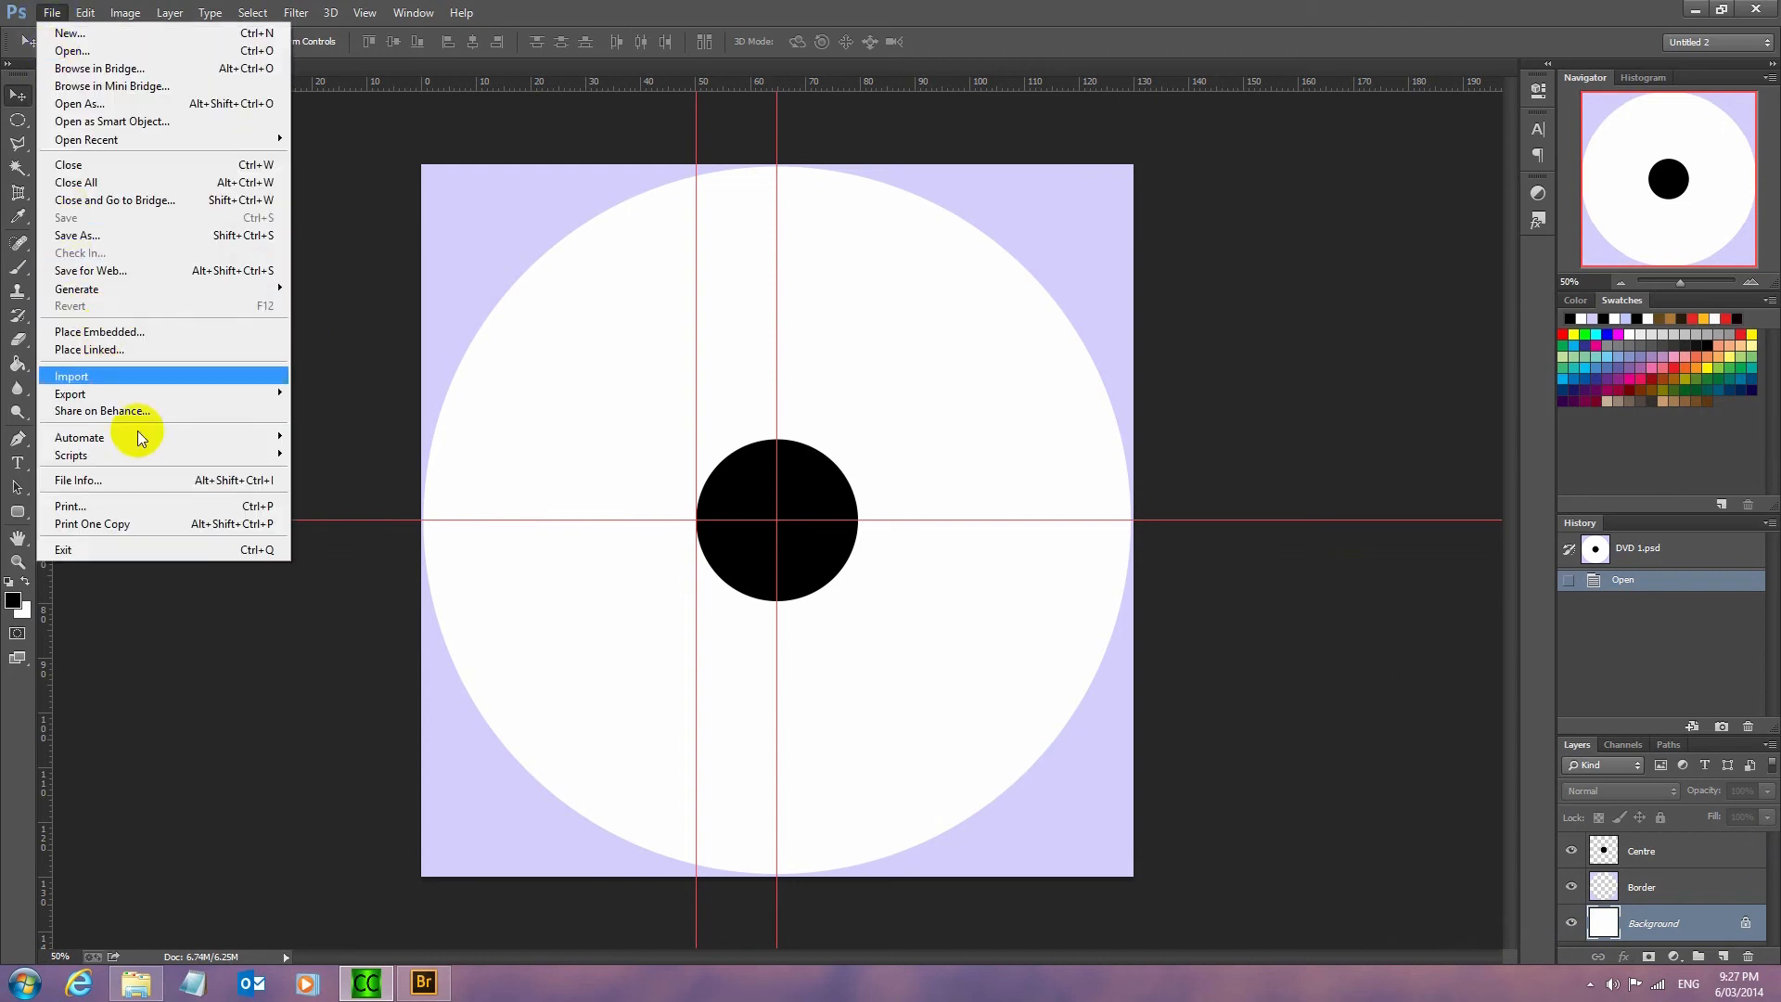
click(286, 759)
click(422, 981)
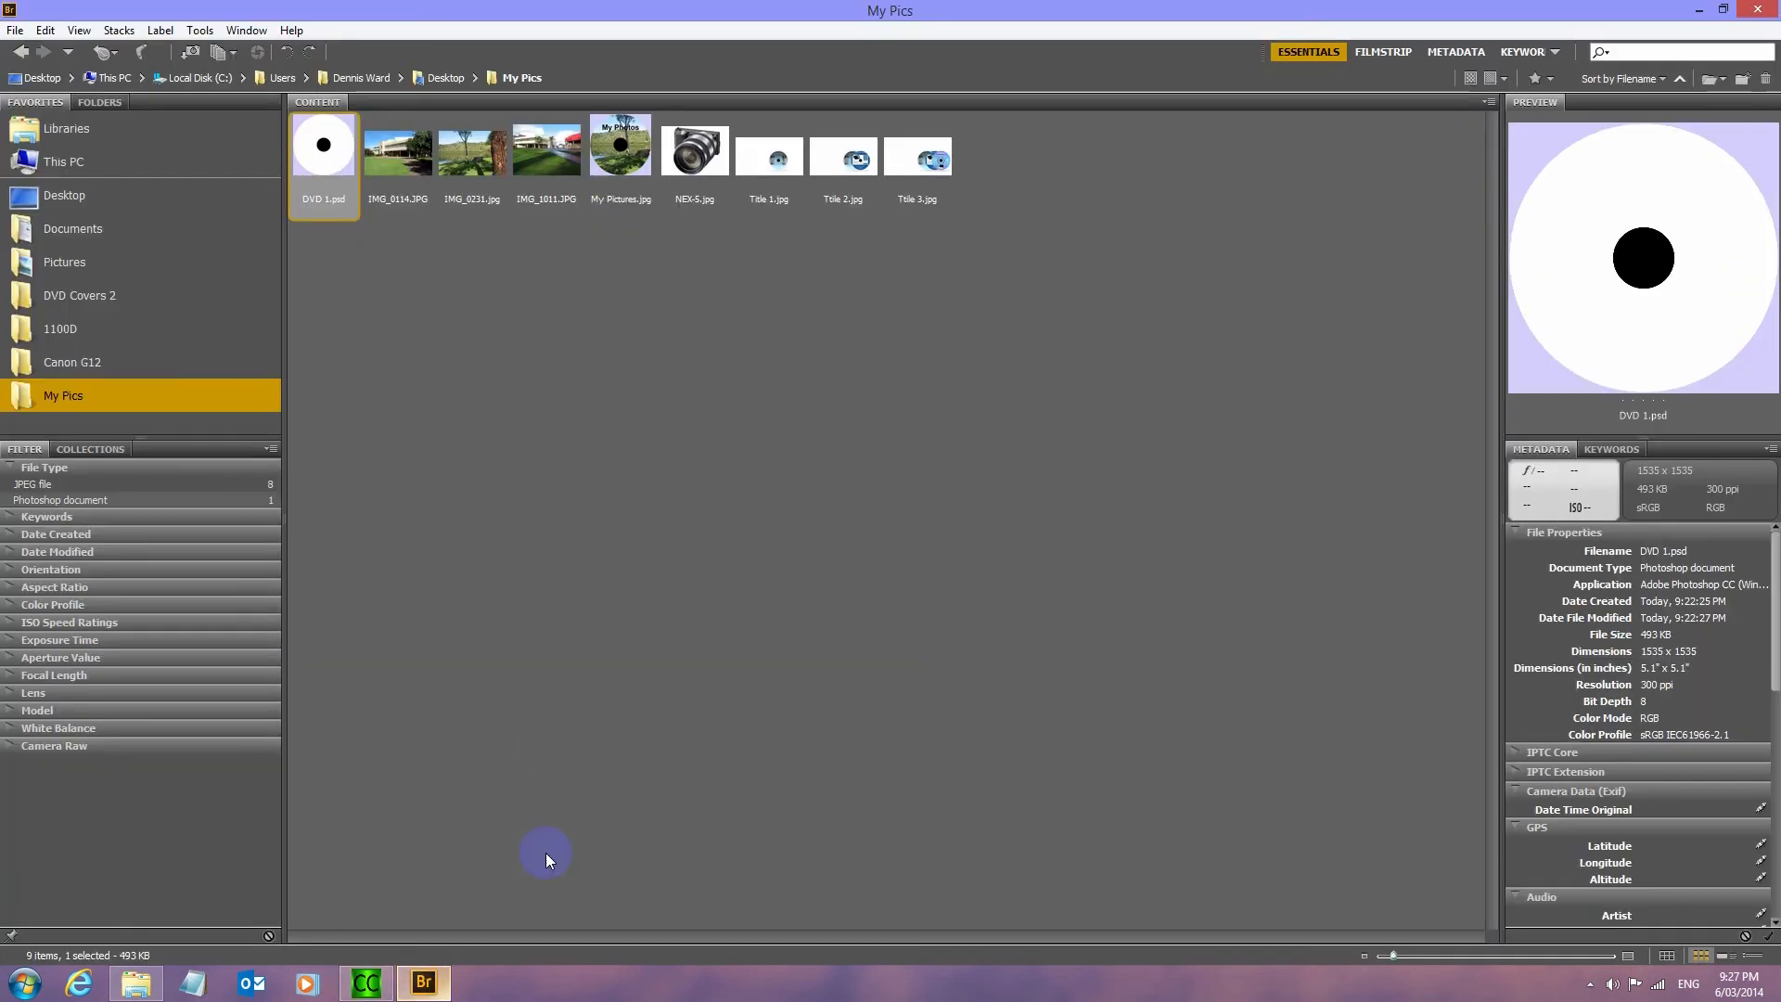
click(552, 153)
click(14, 29)
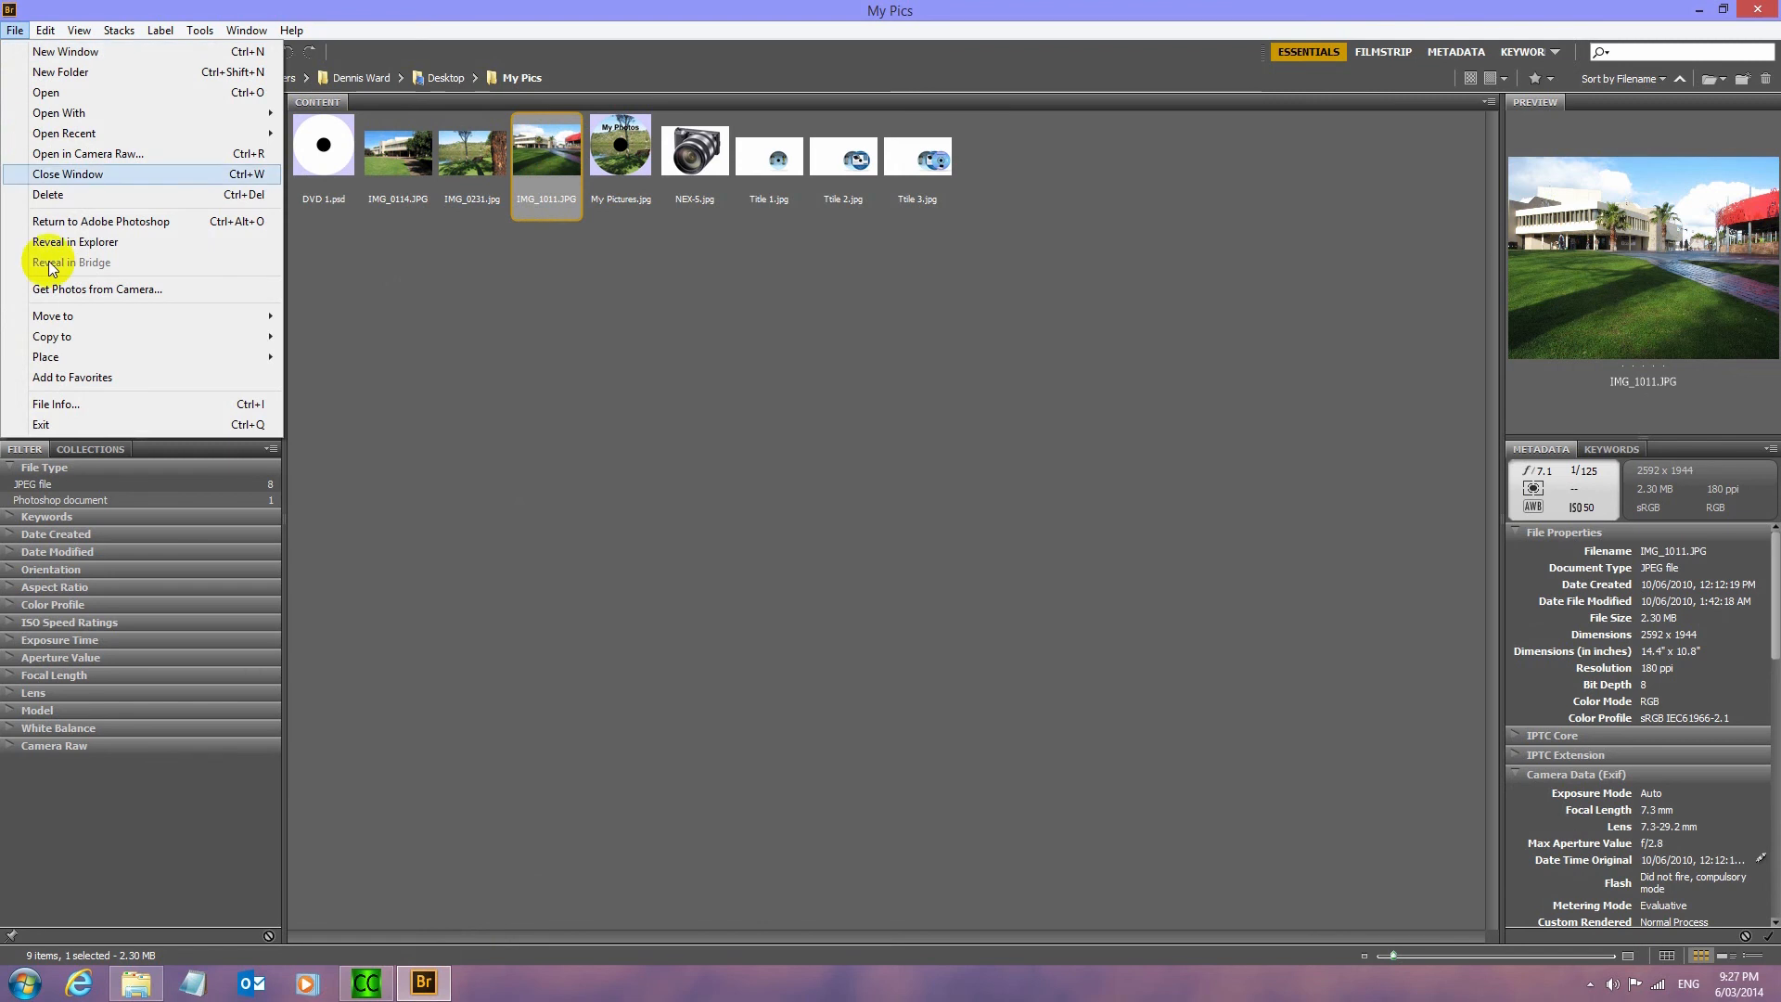
mouse_move(265, 357)
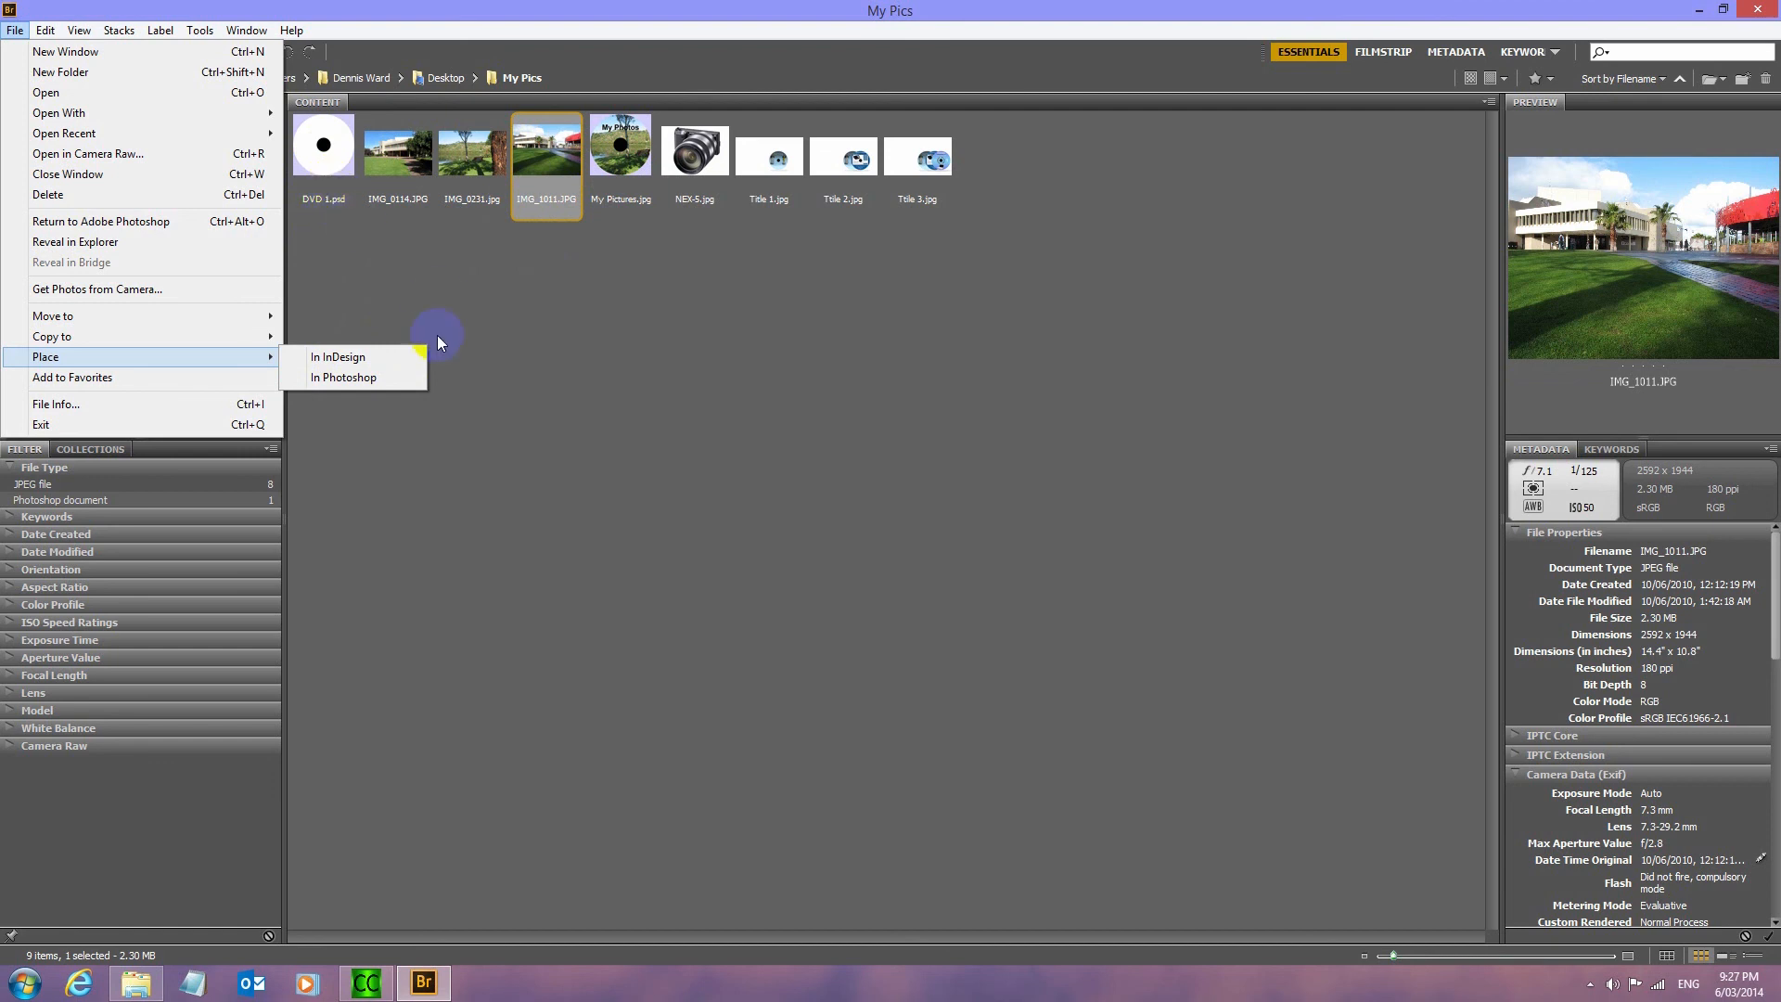
click(558, 353)
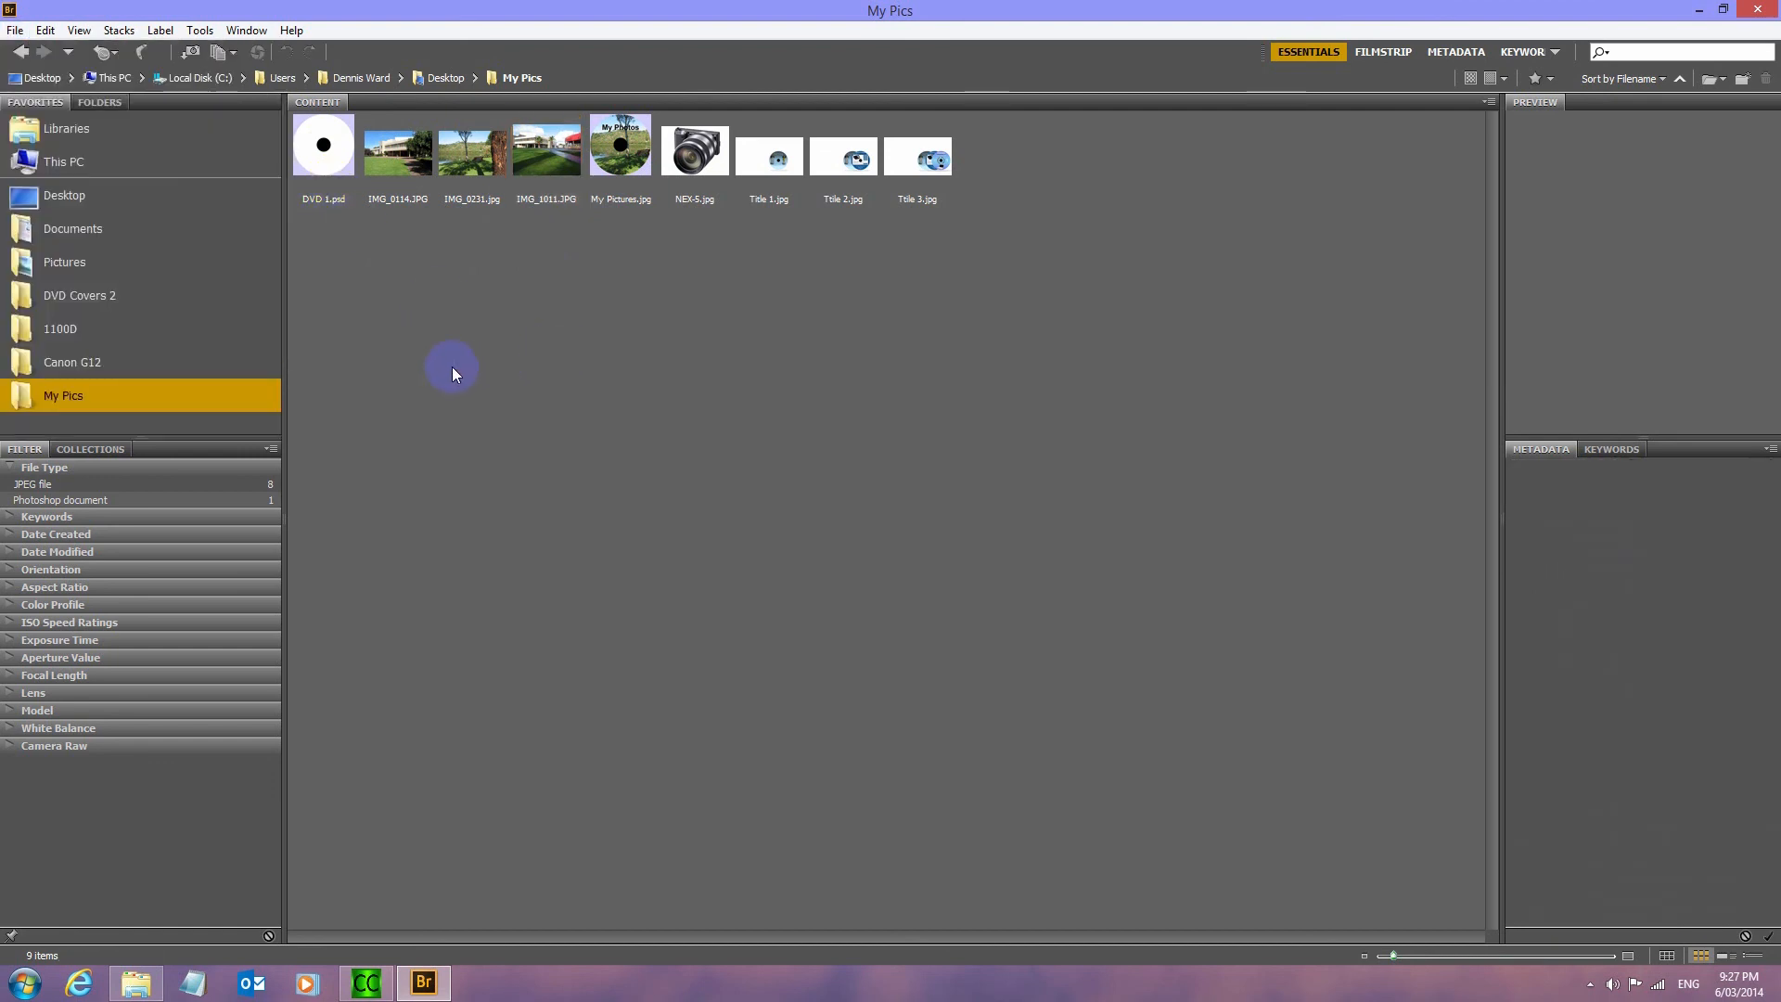